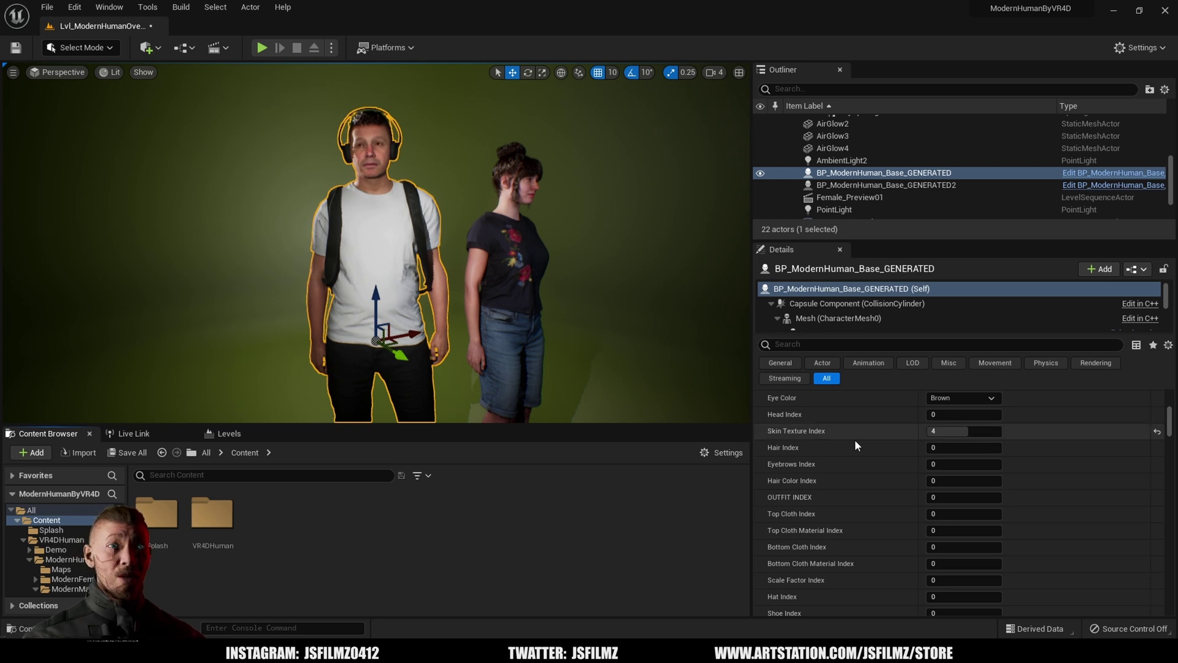
Open the DA_MaleCharacterDataAsset from the Blueprints folder of VR4DHuman's ModernMale content.
double_click(224, 518)
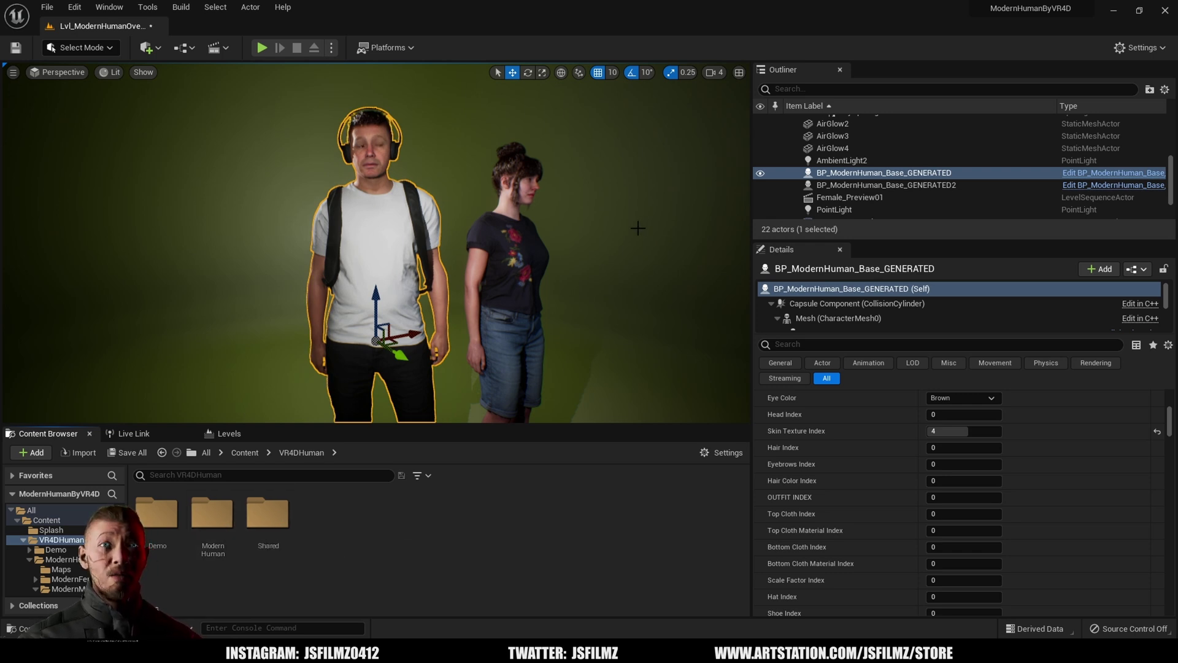
double_click(212, 514)
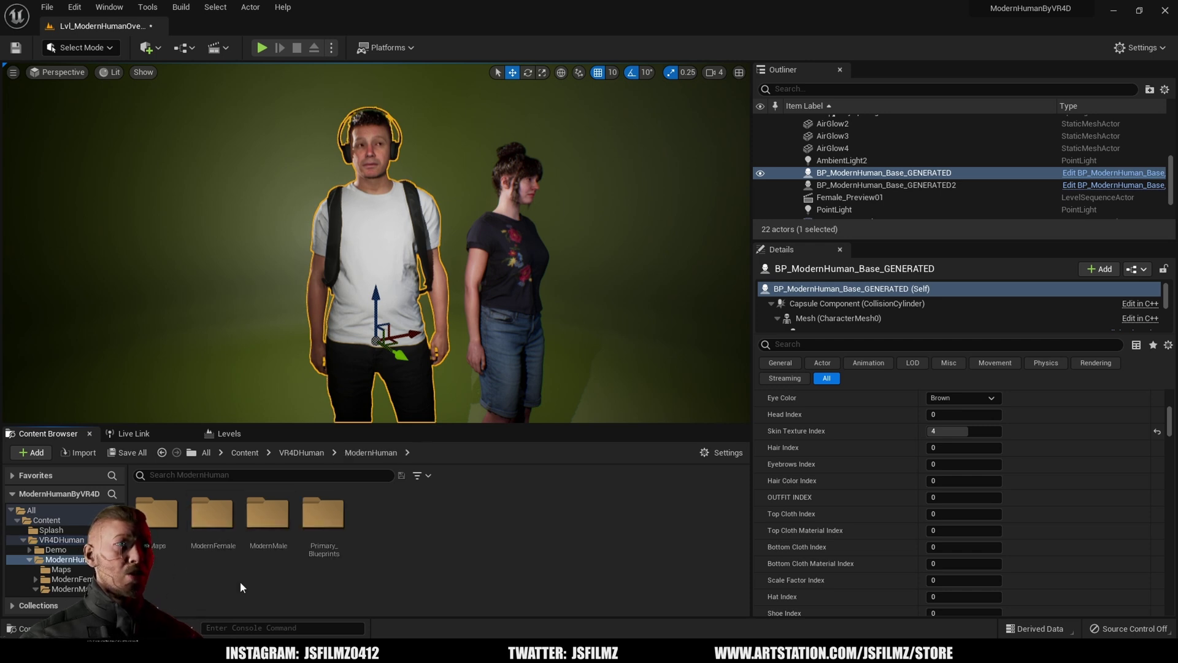
double_click(215, 514)
click(365, 452)
double_click(270, 514)
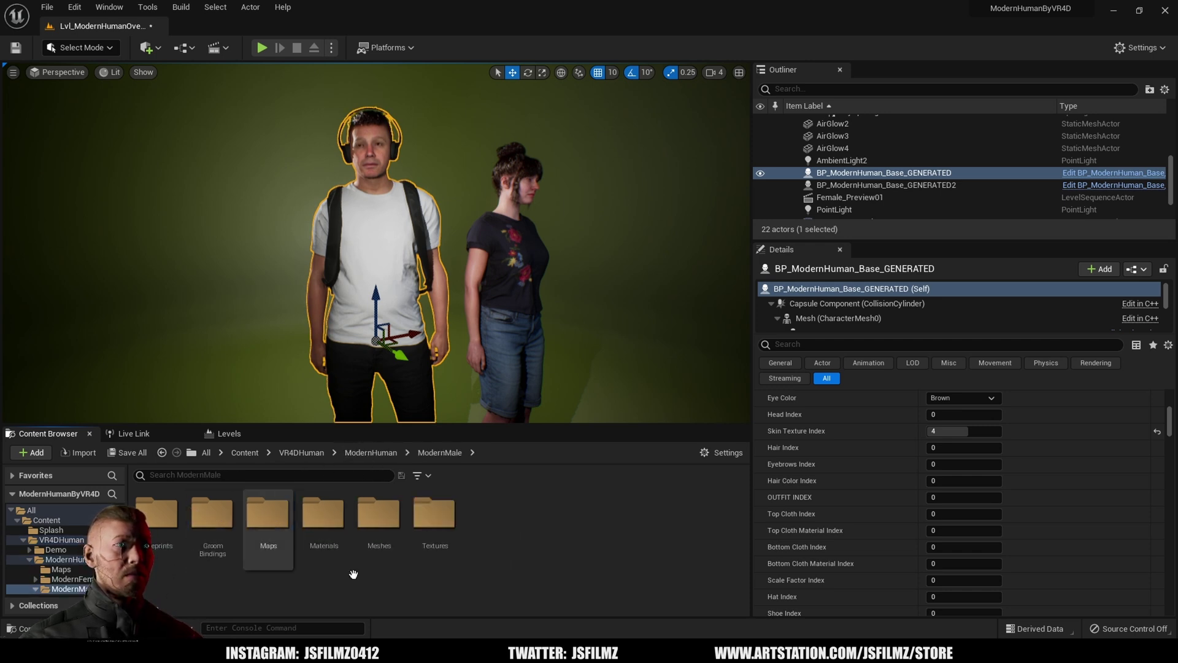
double_click(156, 515)
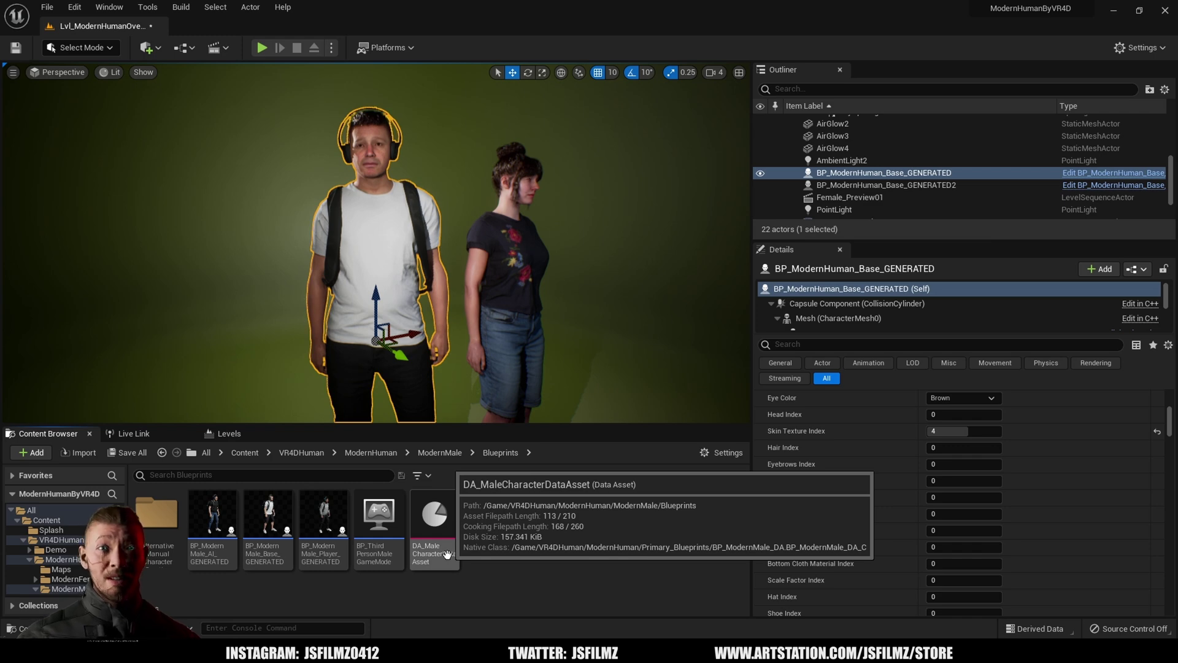
double_click(433, 528)
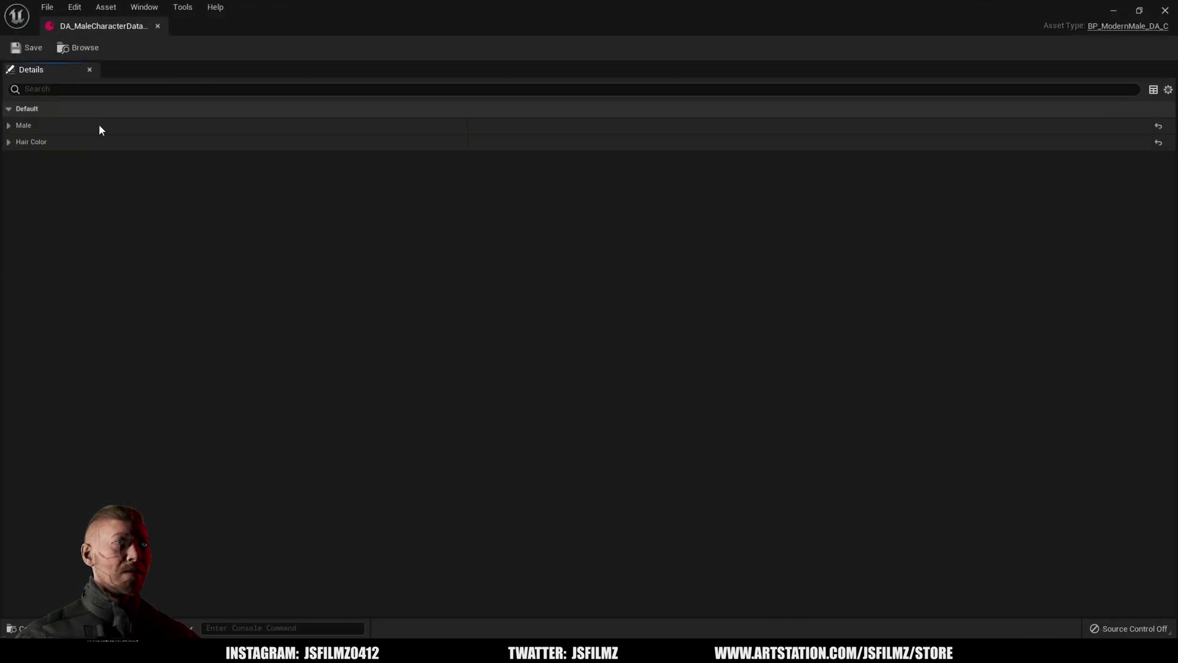
Expand the Male BodyAndOutfits definitions to show the entries of the Outfits array.
click(9, 127)
click(19, 141)
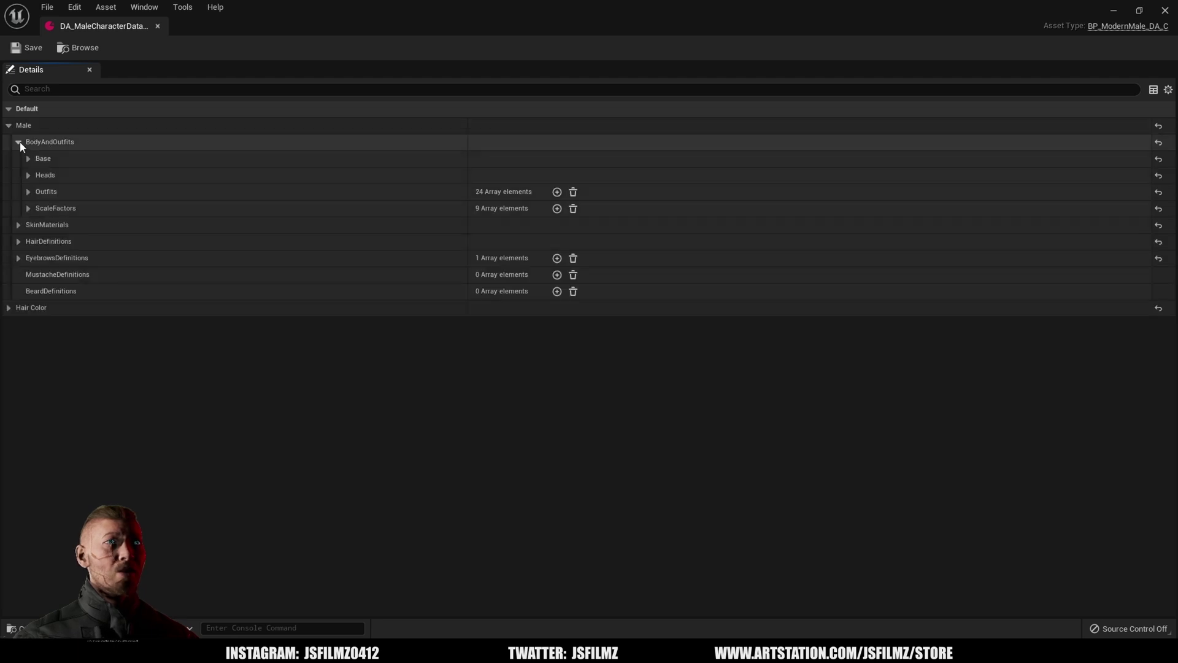
click(29, 193)
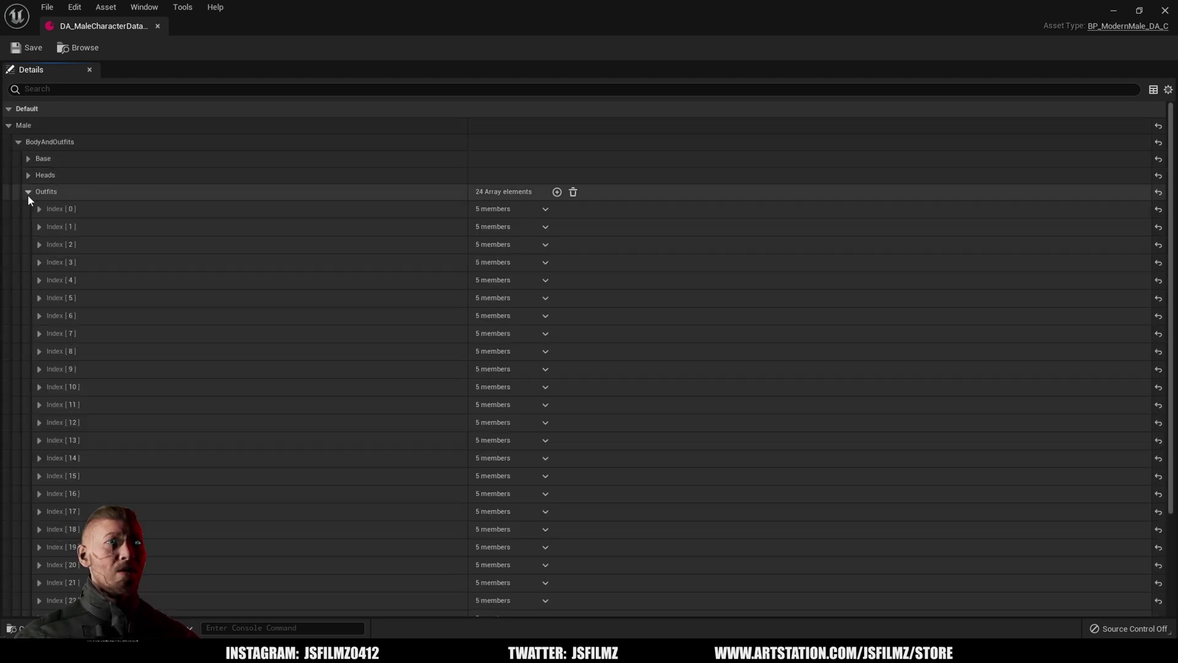
scroll(177, 258, down, 2)
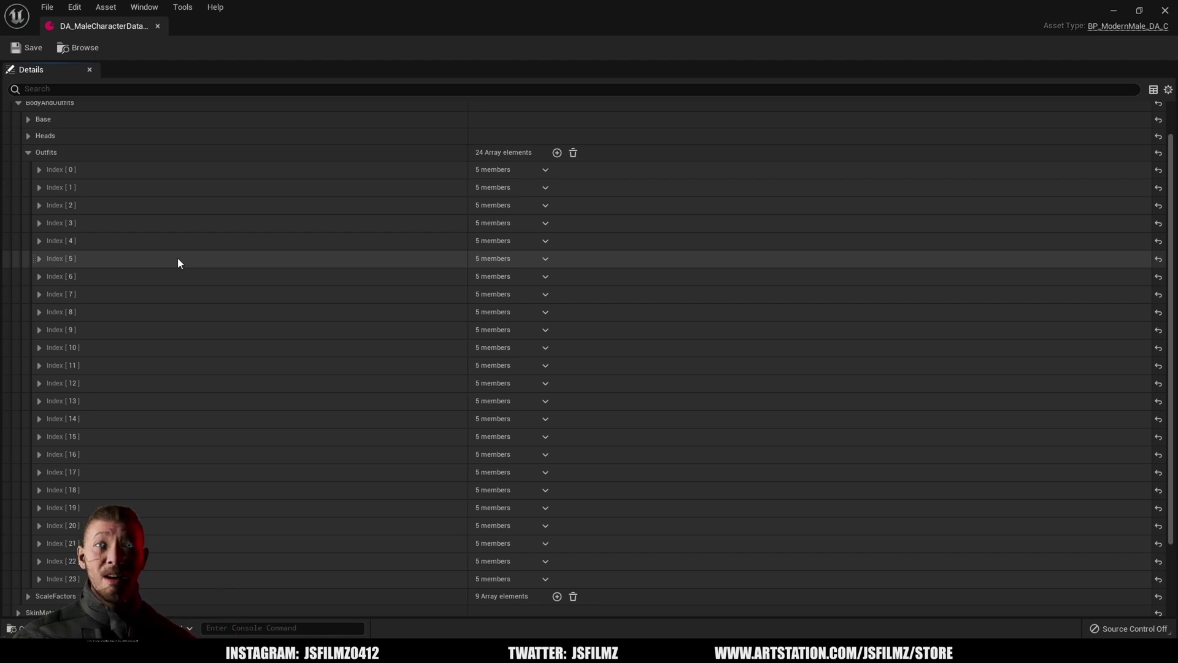
Examine the top and bottom clothes defined for outfit index 0.
click(35, 170)
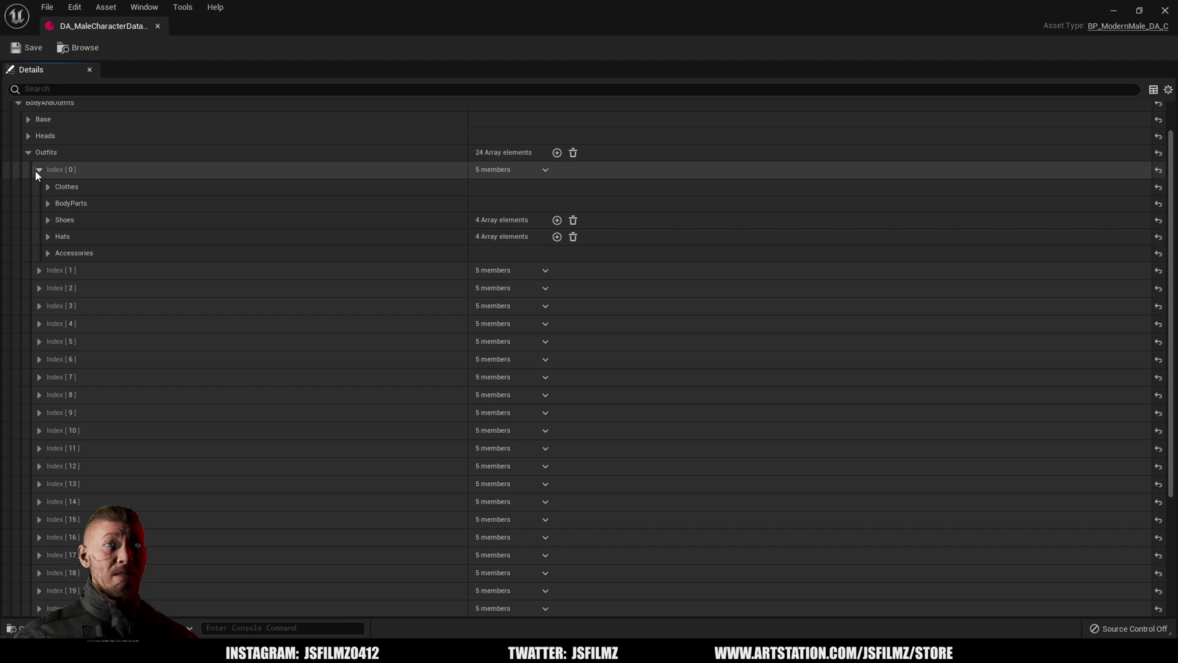
click(48, 187)
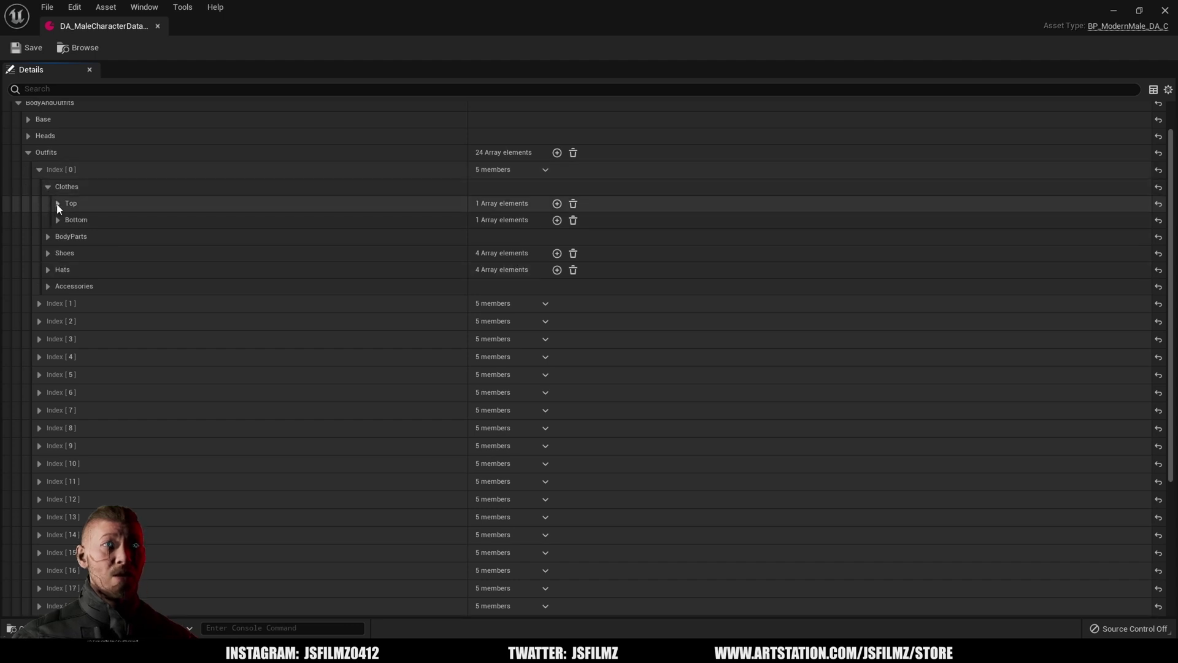
click(58, 203)
click(69, 221)
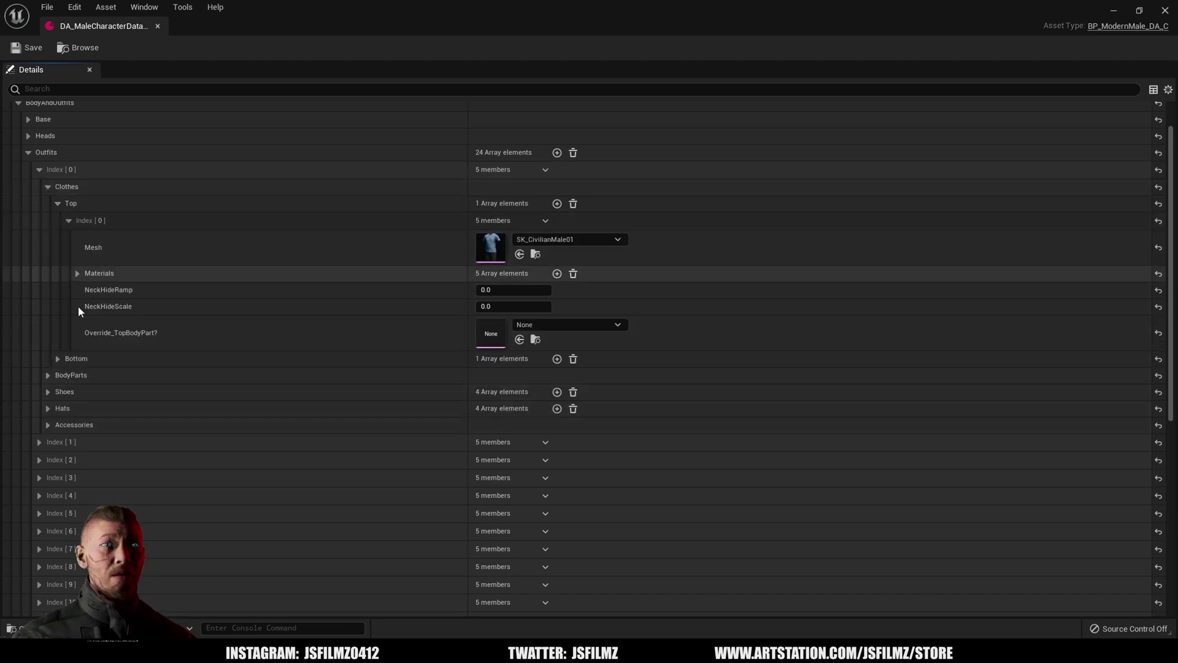
click(58, 359)
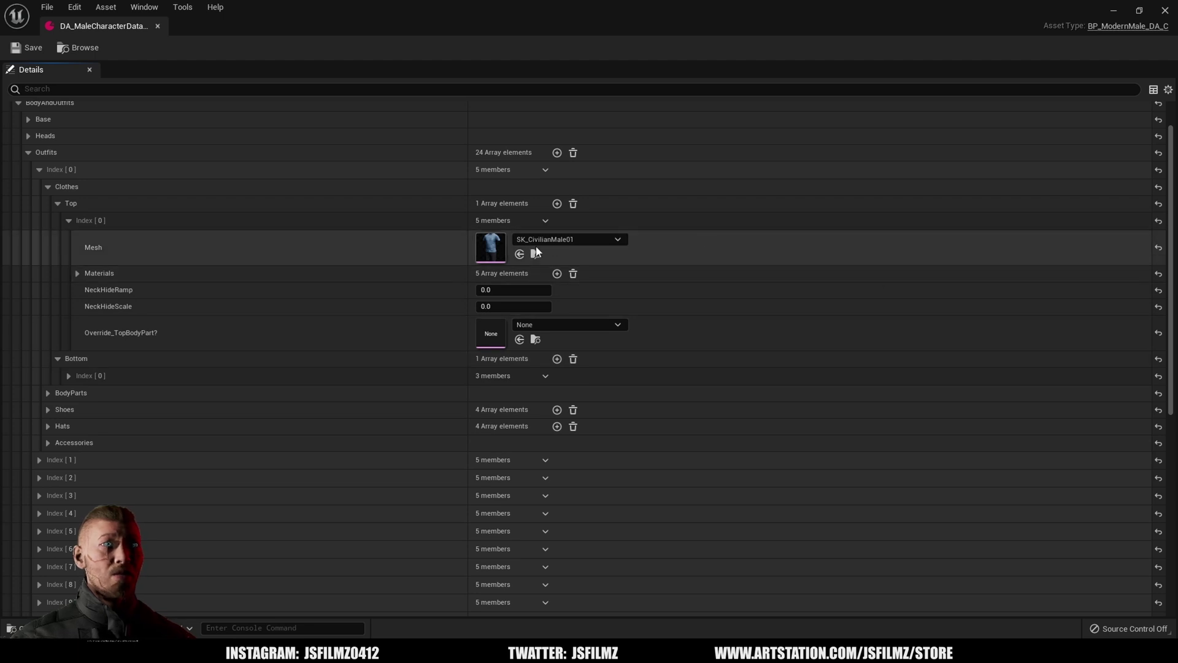
Examine the clothes of outfit index 1, including the mesh assigned to its top.
click(40, 461)
click(47, 477)
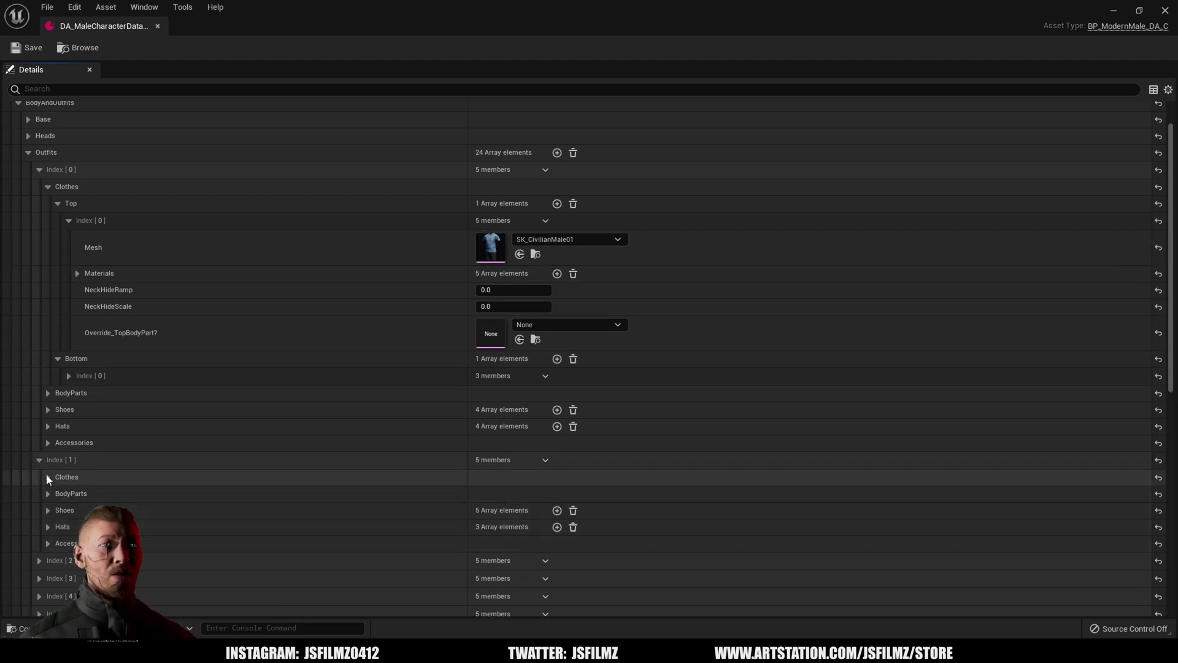
scroll(64, 484, down, 2)
click(57, 455)
click(57, 488)
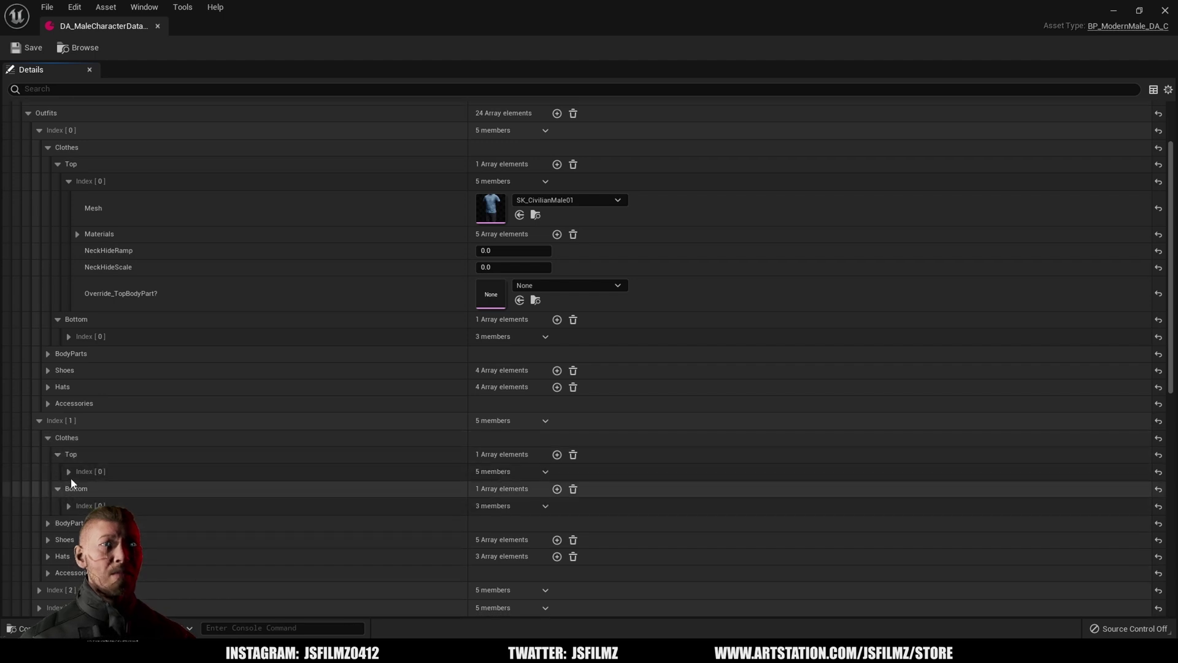
click(69, 472)
scroll(399, 521, down, 3)
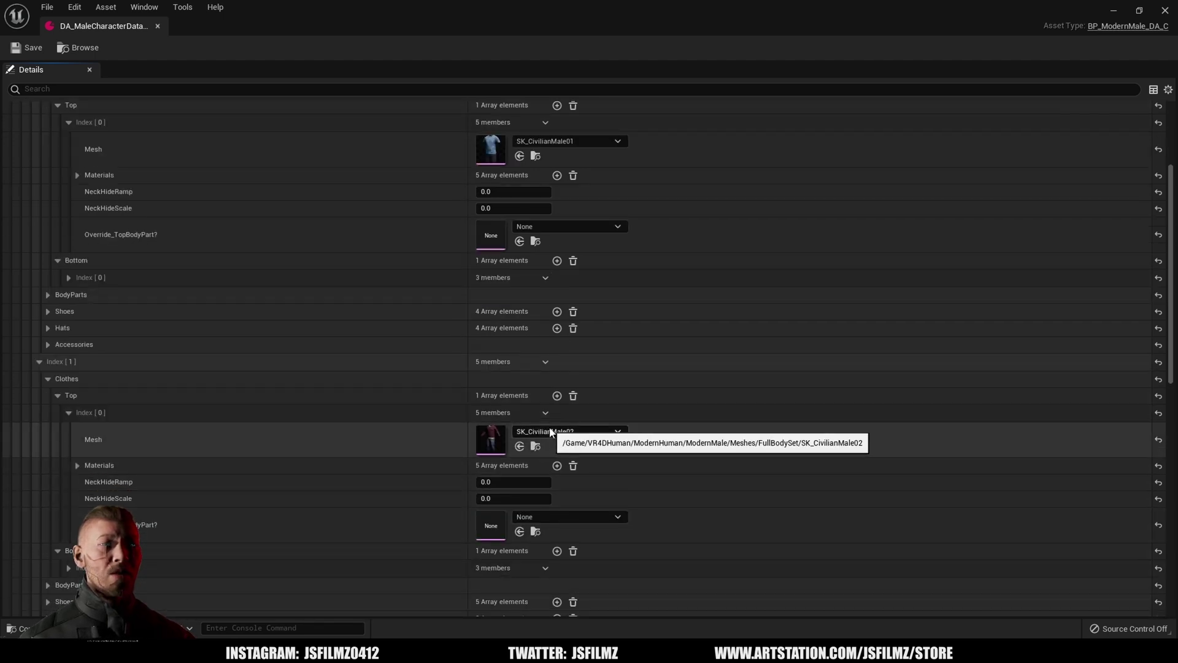
scroll(49, 510, down, 10)
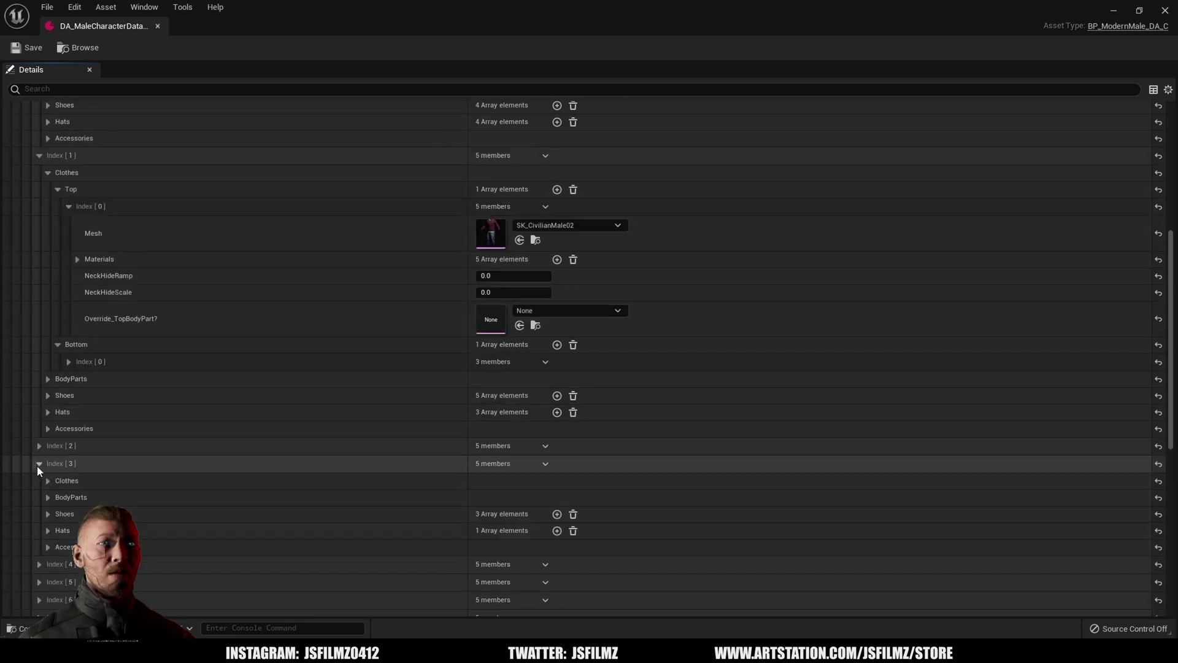
Examine outfit index 3, checking its body parts and the mesh used for its top clothes.
click(38, 464)
click(49, 498)
scroll(288, 507, down, 7)
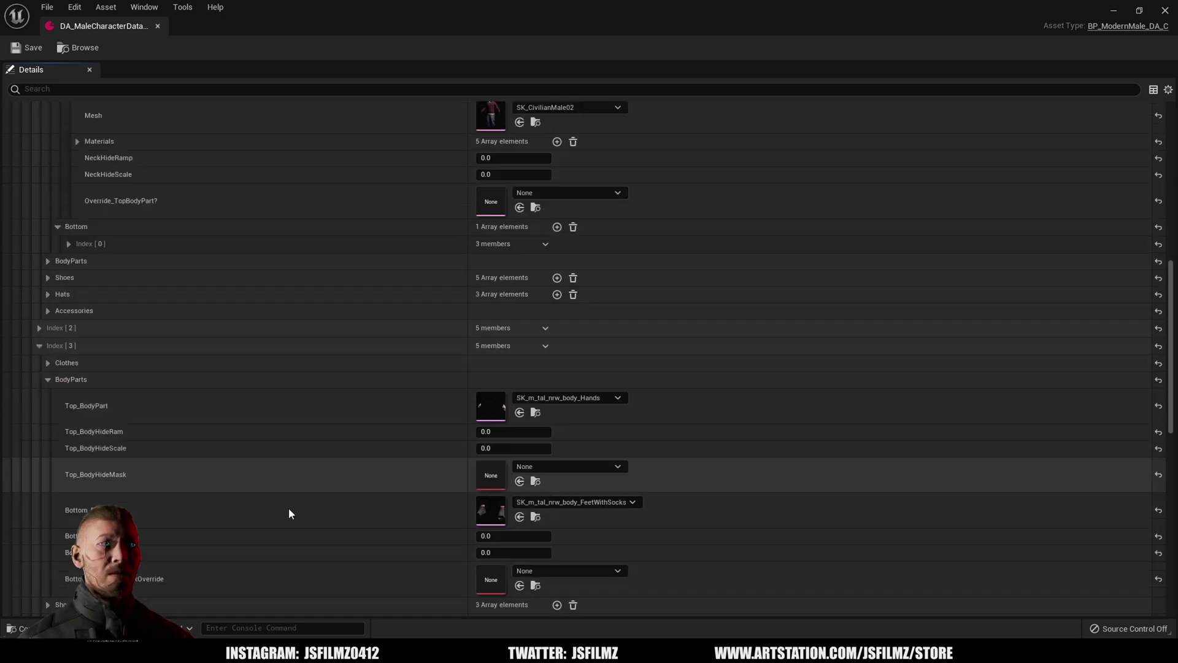
click(49, 360)
click(48, 344)
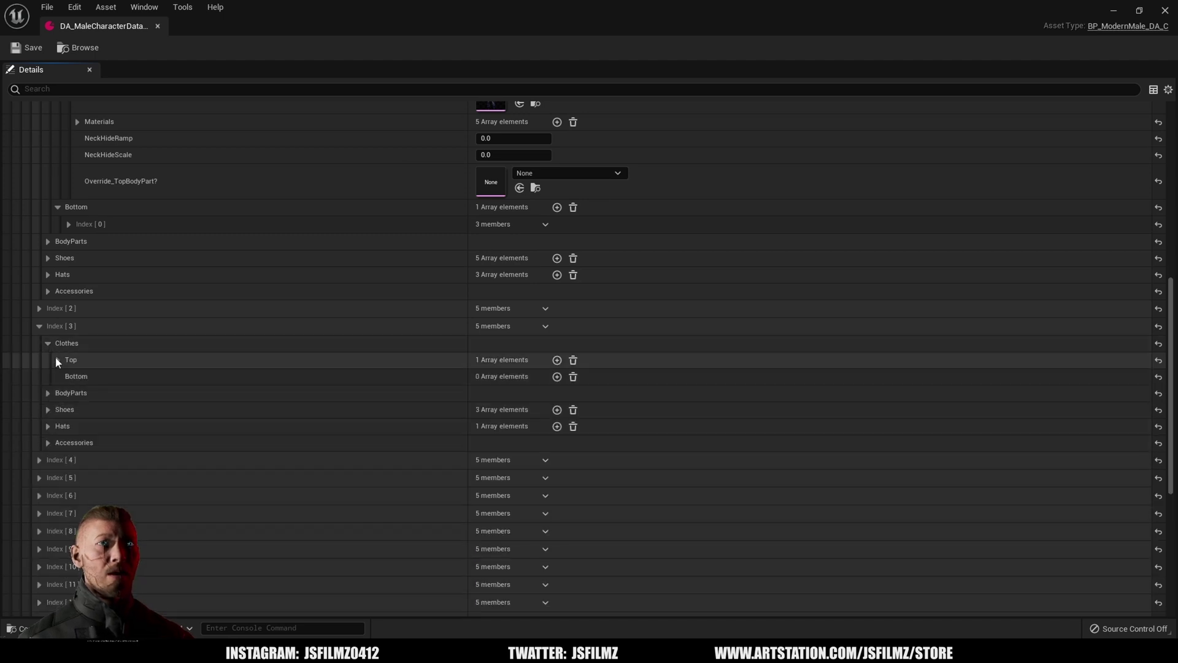
click(58, 359)
click(69, 377)
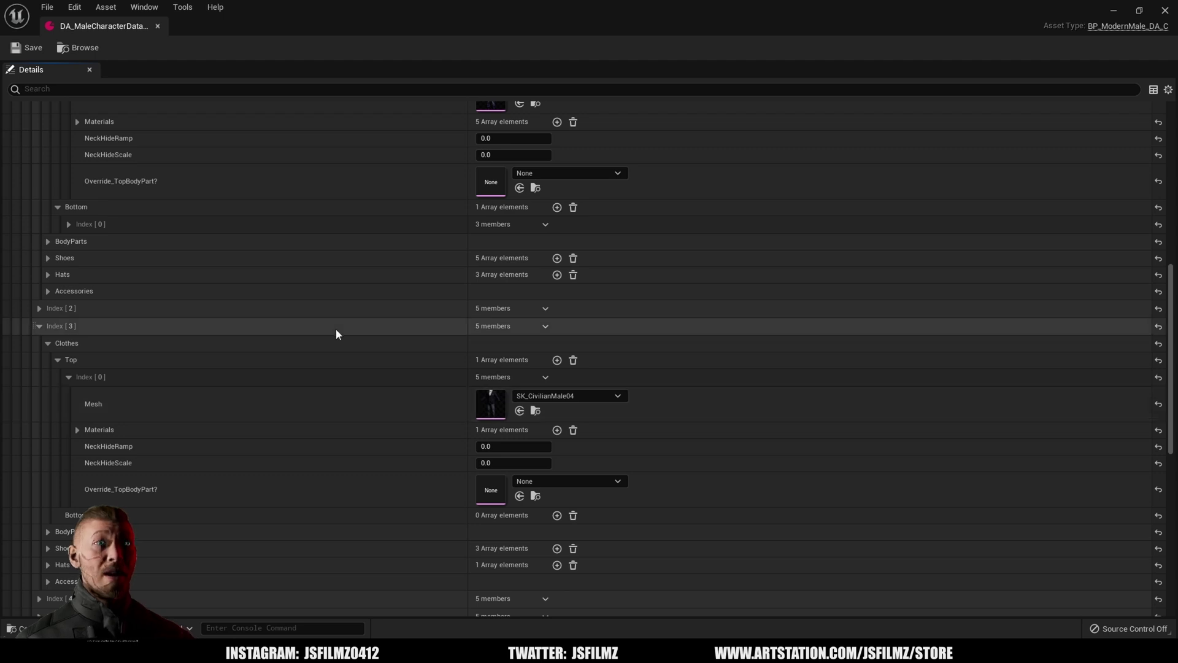
scroll(217, 443, down, 20)
scroll(216, 440, up, 4)
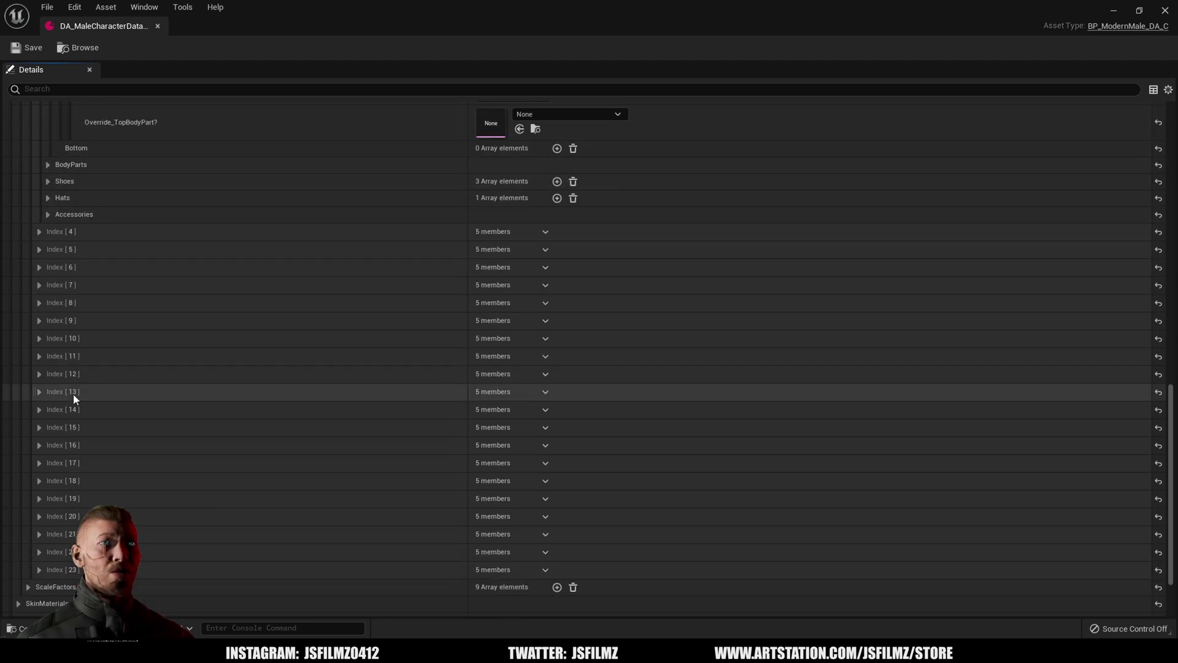
Examine outfit index 14, checking its top mesh and the list of bottom clothes it offers.
click(39, 410)
click(47, 427)
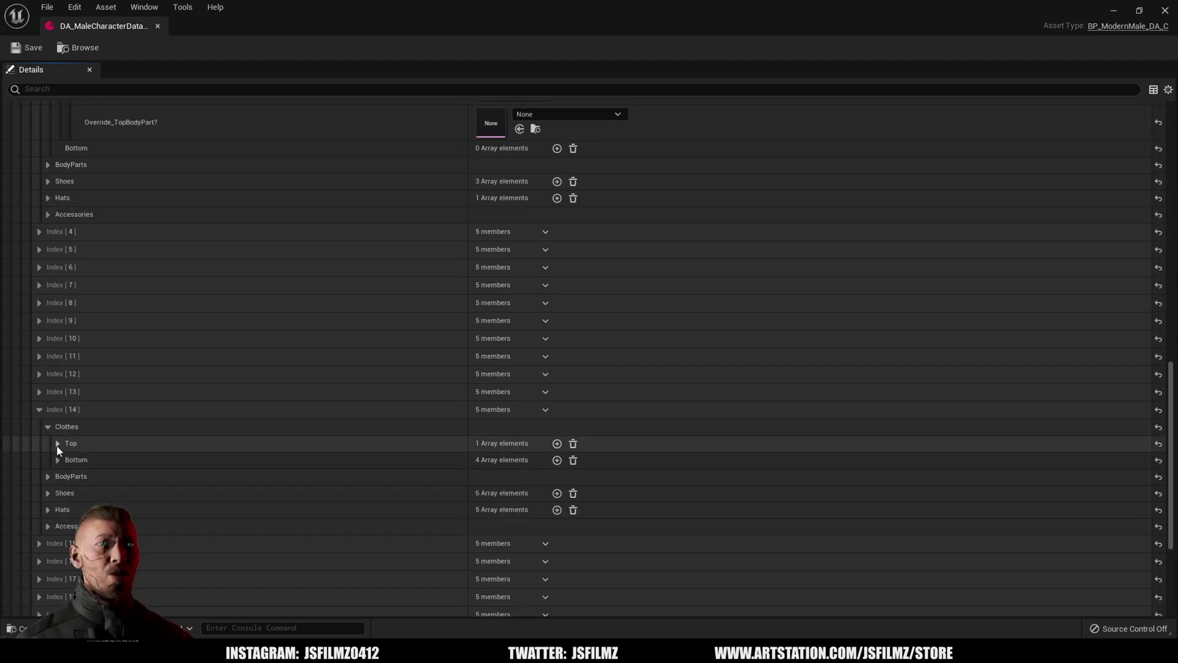
click(58, 443)
click(69, 460)
scroll(184, 476, down, 3)
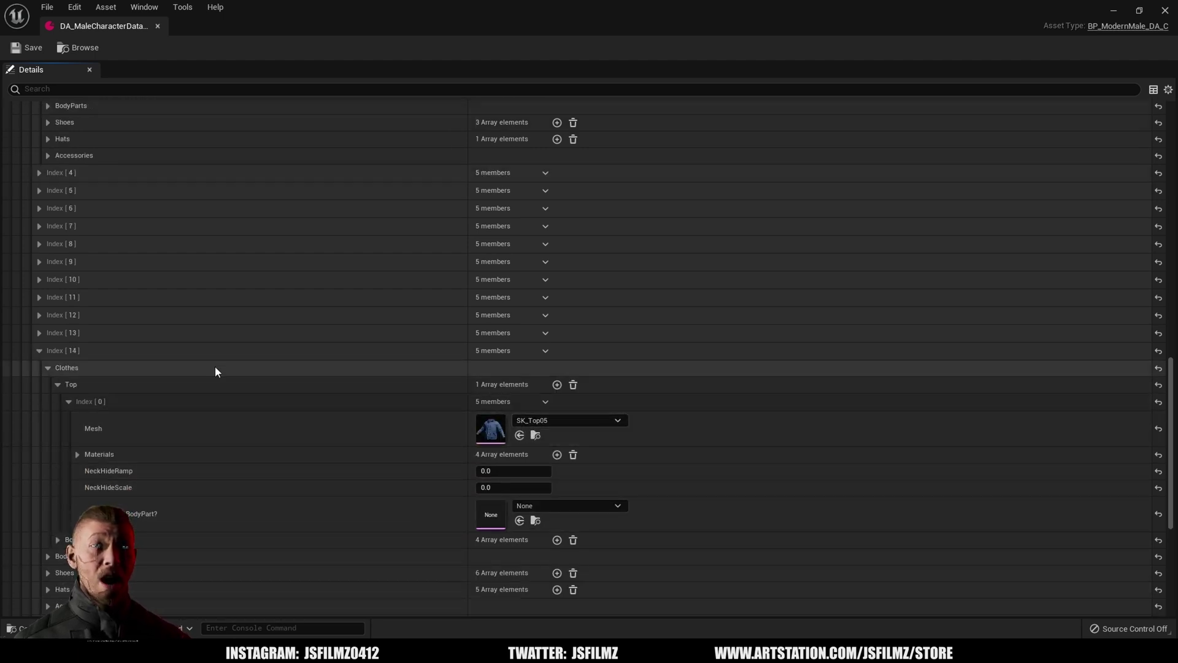
click(58, 539)
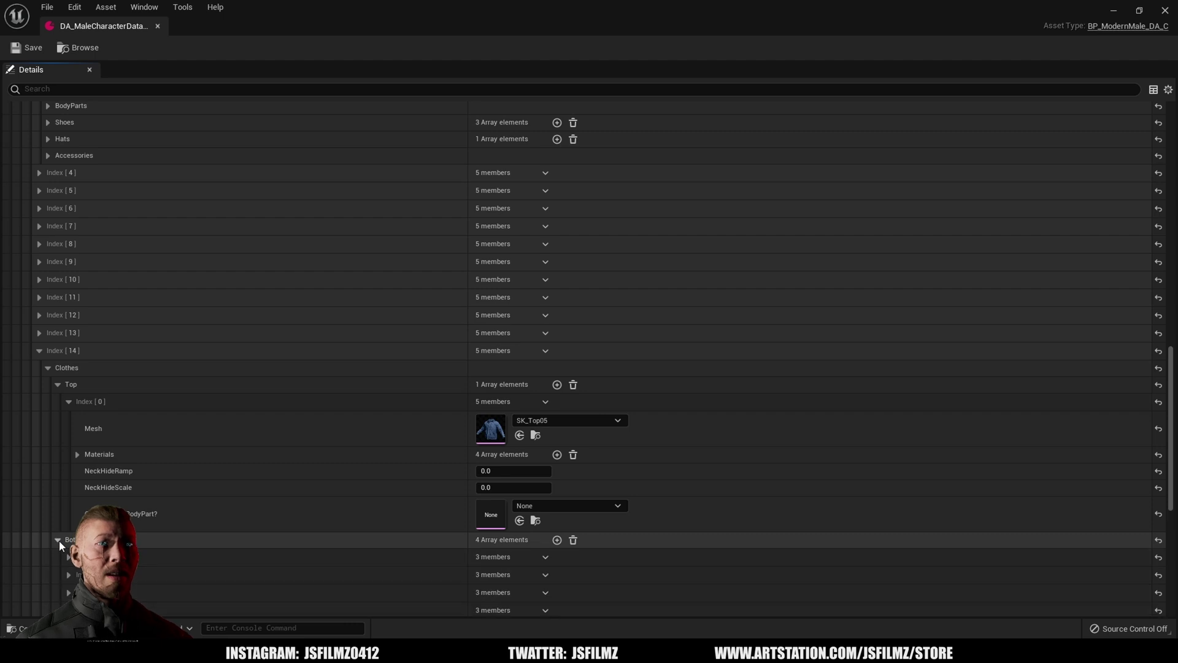
scroll(59, 540, down, 4)
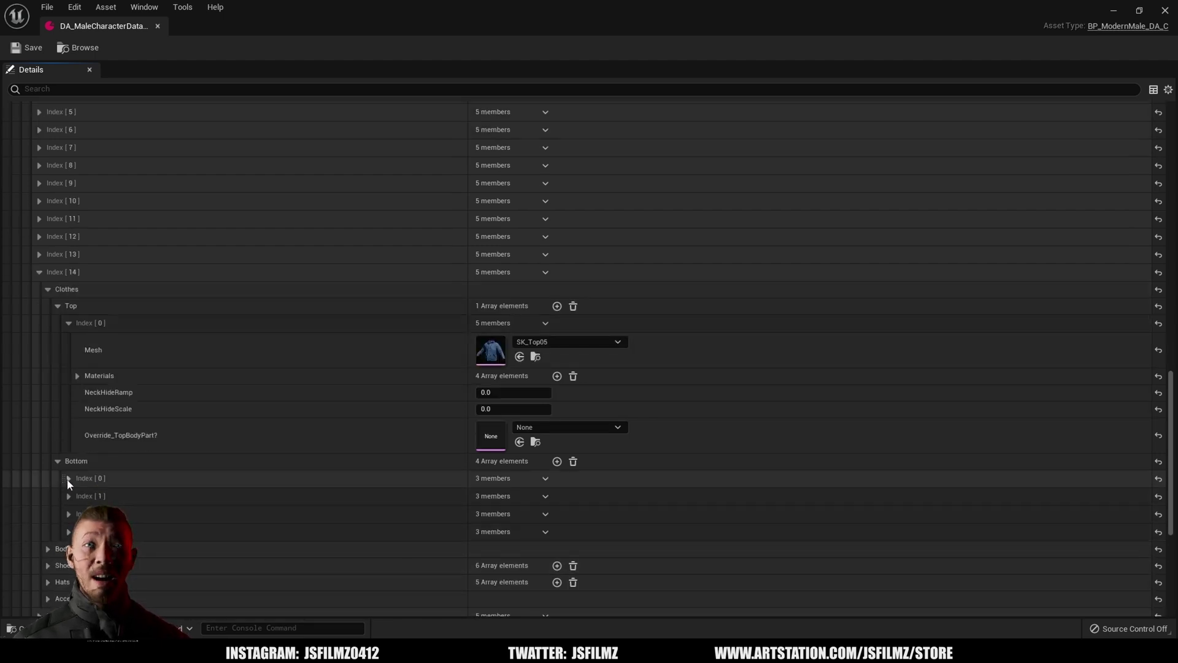
click(68, 479)
click(69, 479)
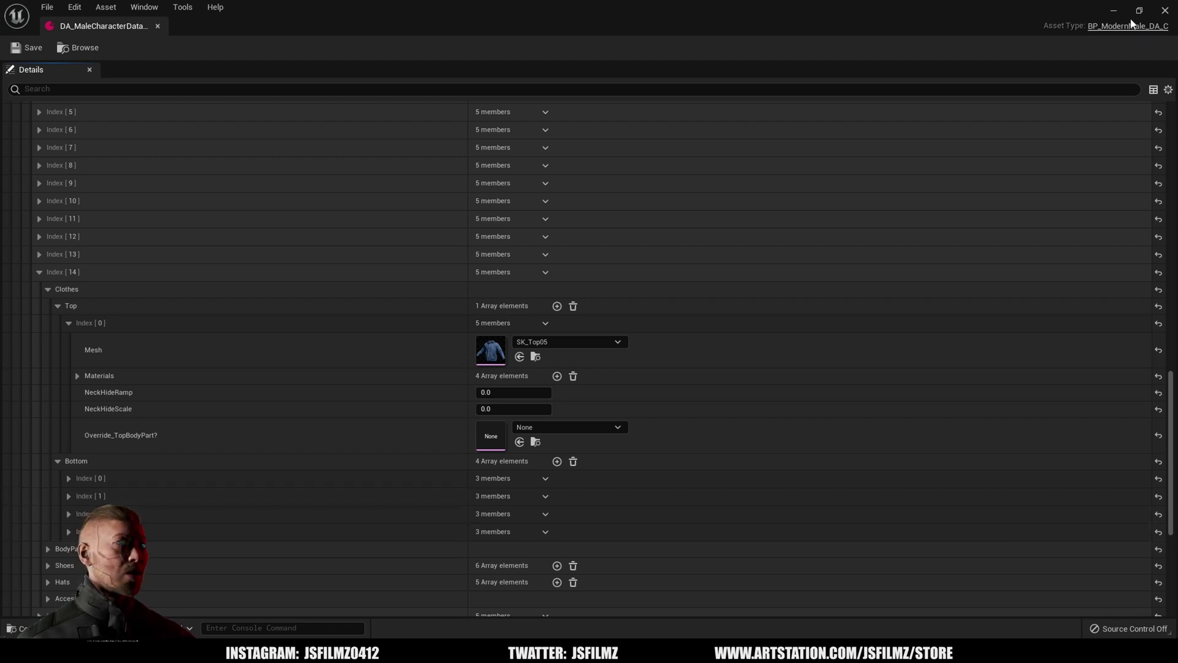
Return to the level and set the male character's Outfit Index to 1 in its character options.
click(1114, 11)
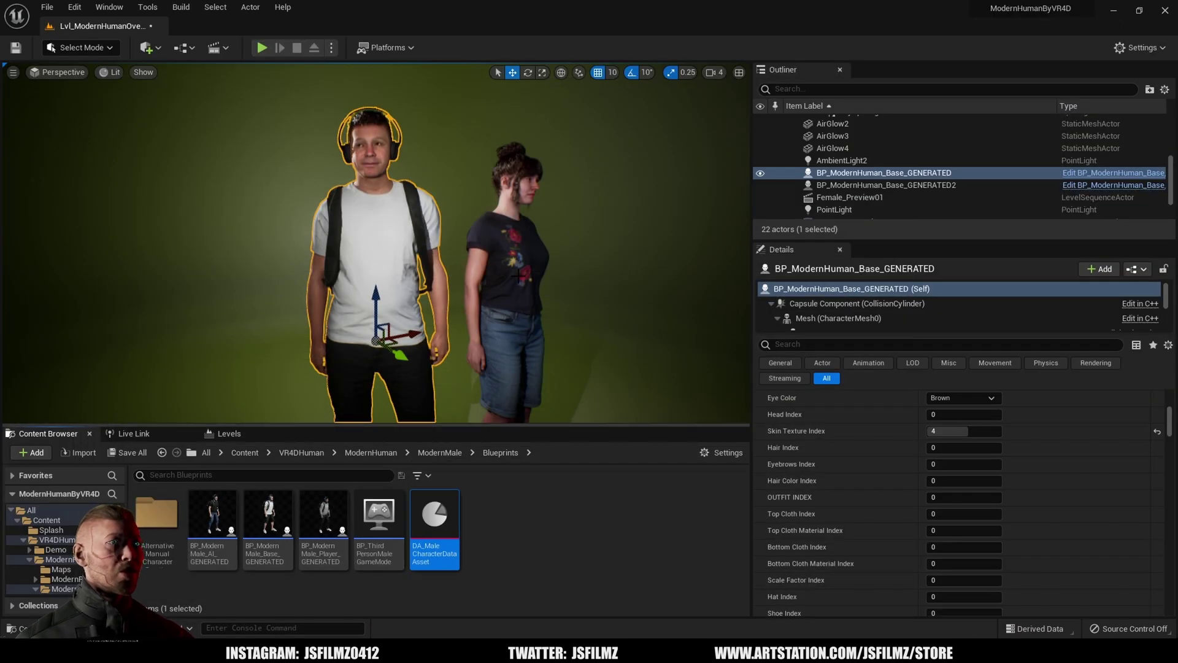
click(276, 179)
key(ctrl+z)
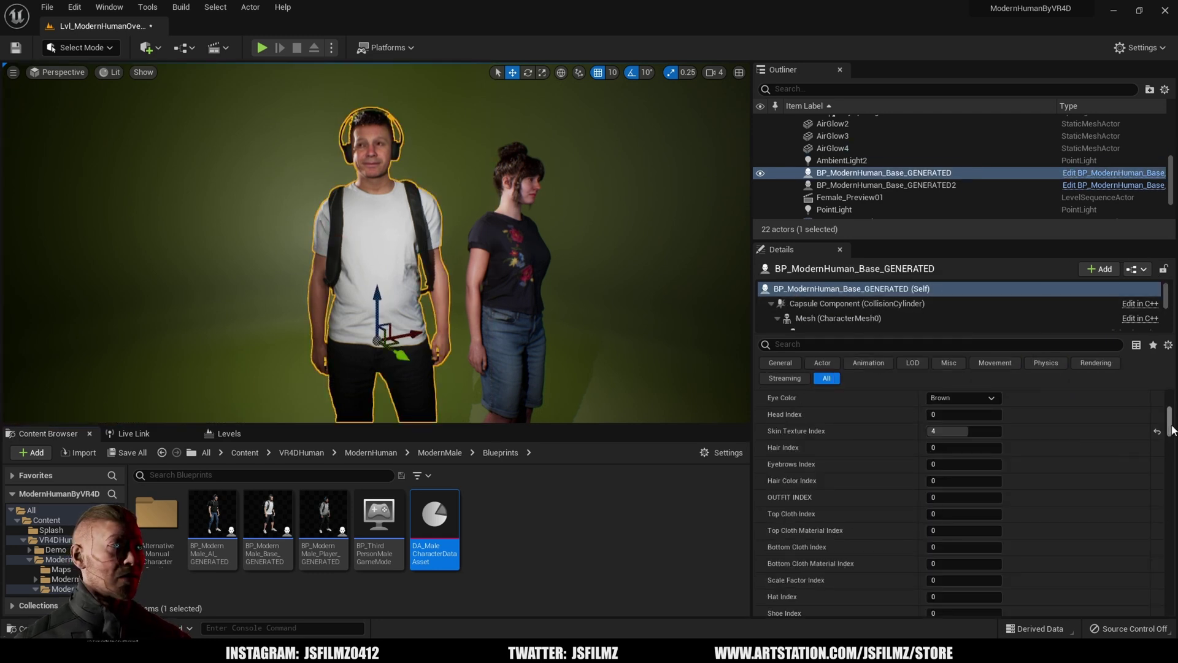
scroll(1171, 416, up, 5)
scroll(1104, 442, down, 5)
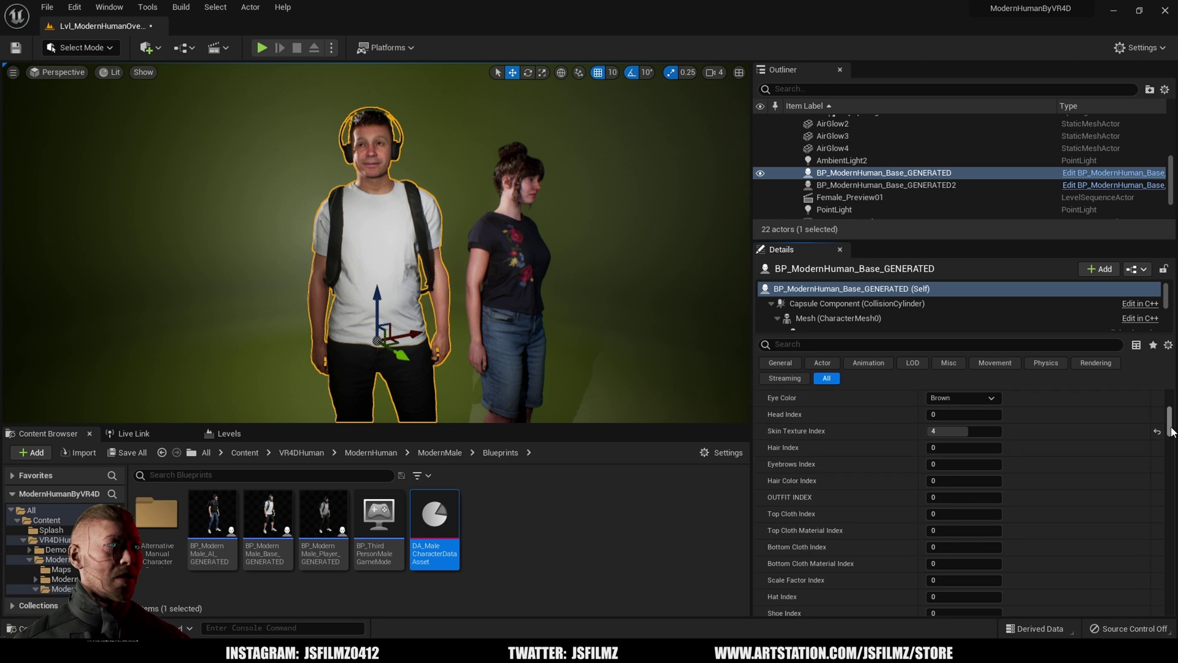
scroll(902, 437, up, 1)
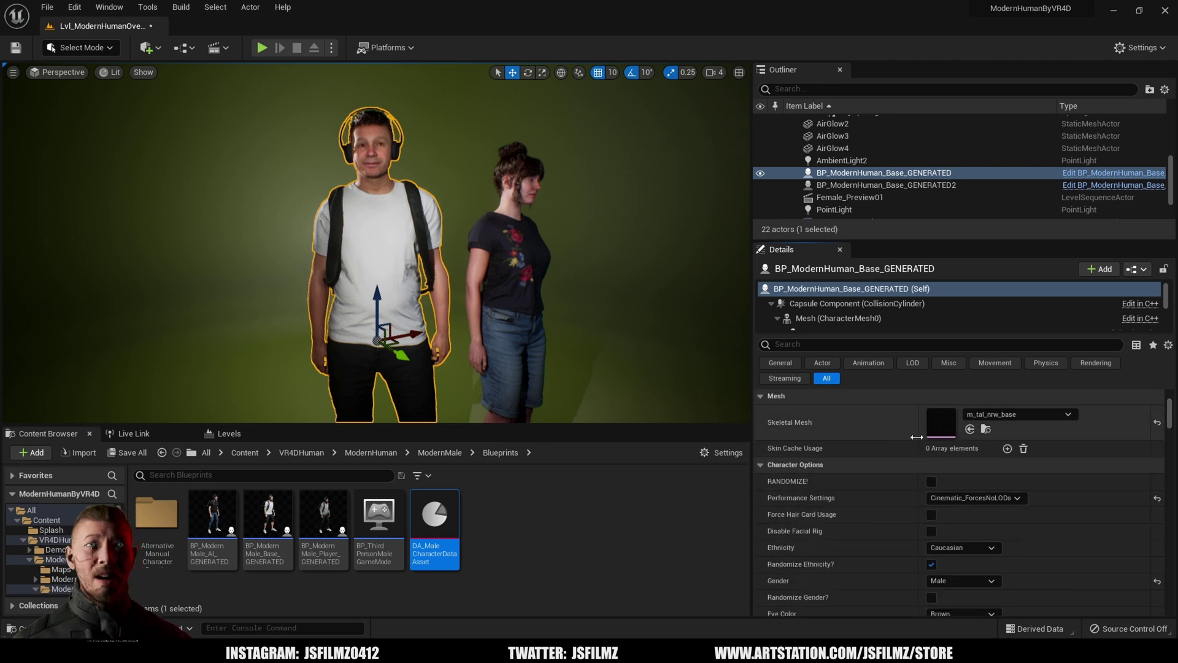
scroll(923, 436, down, 2)
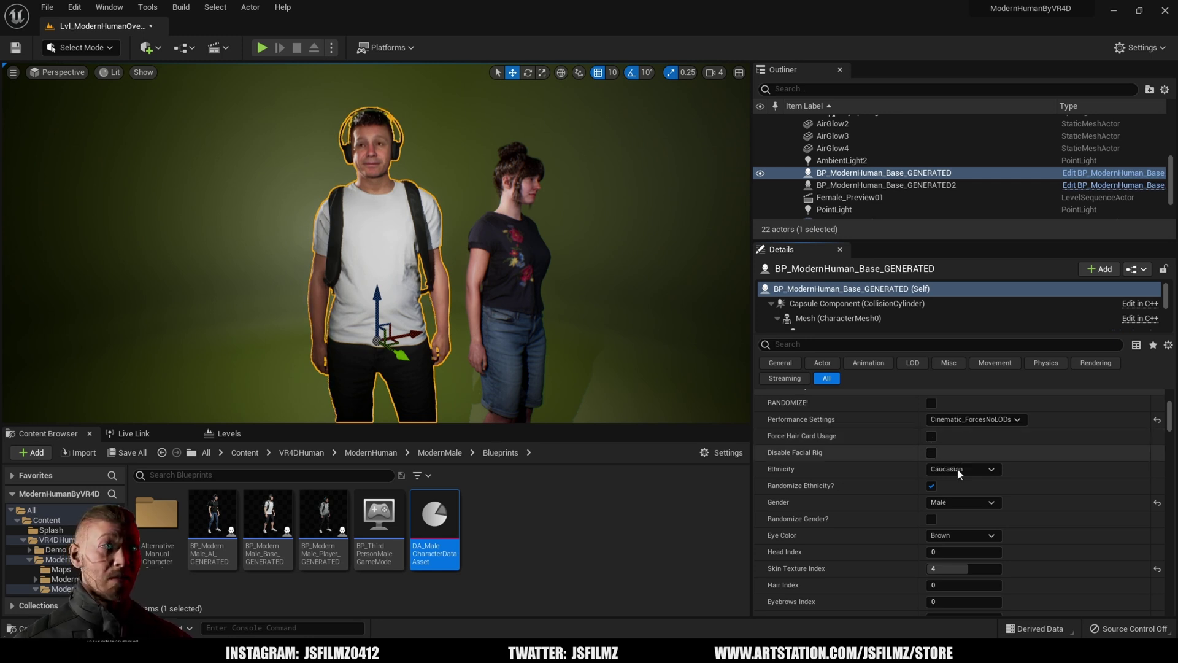
scroll(966, 496, down, 2)
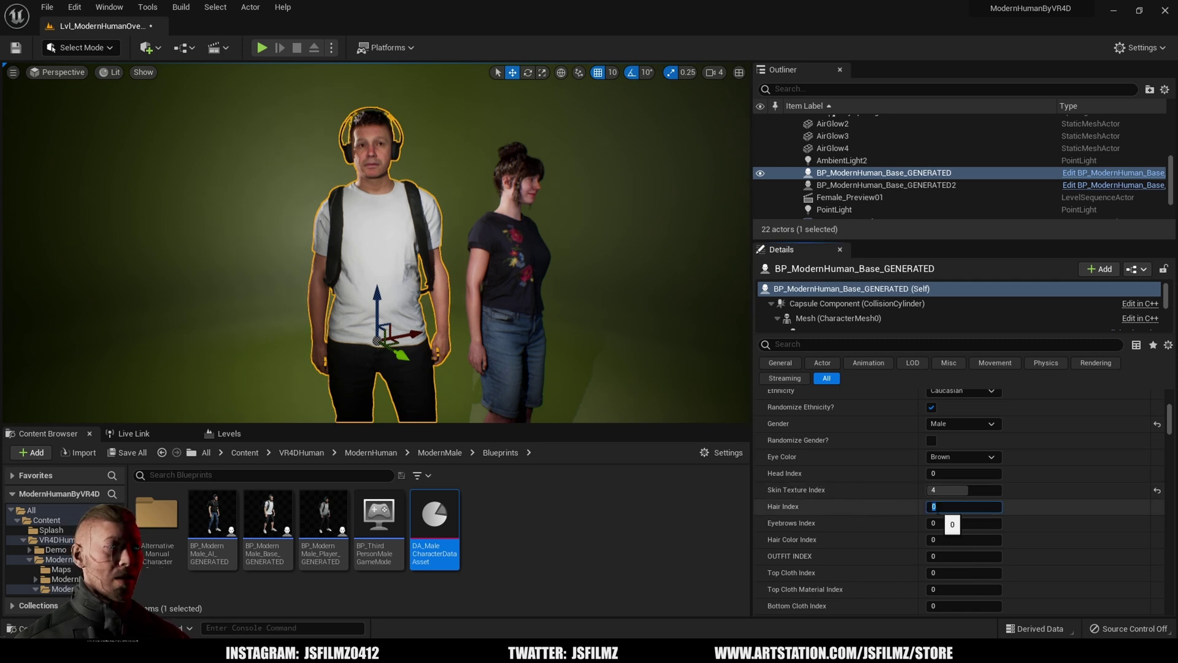
click(942, 557)
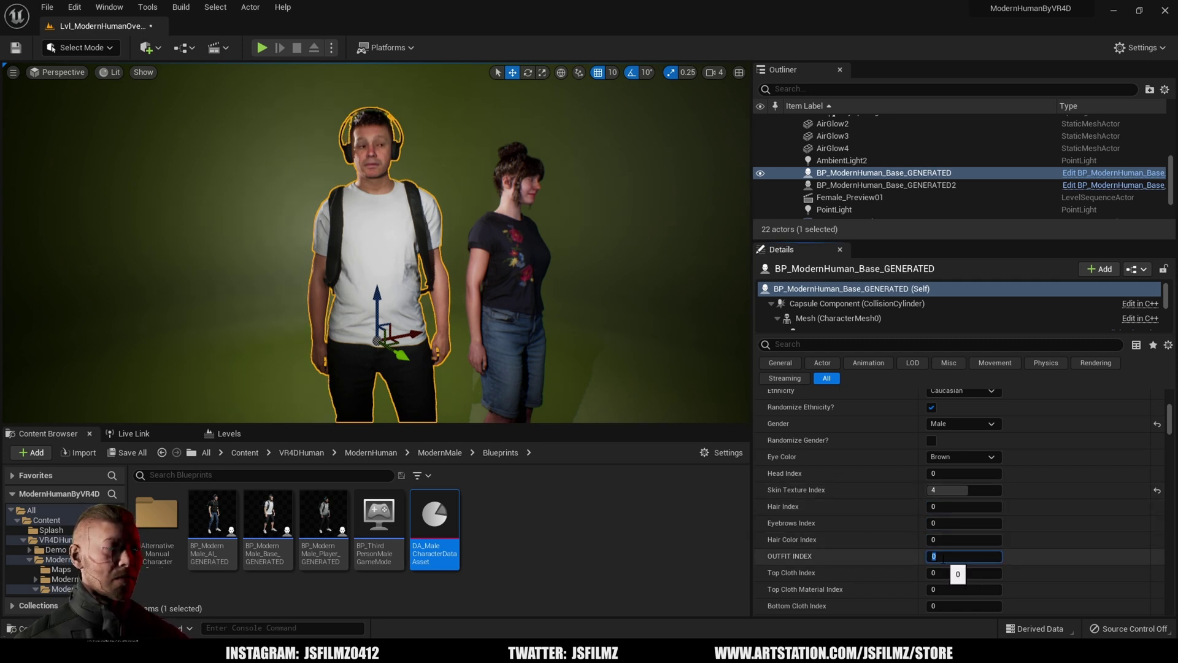
key(Return)
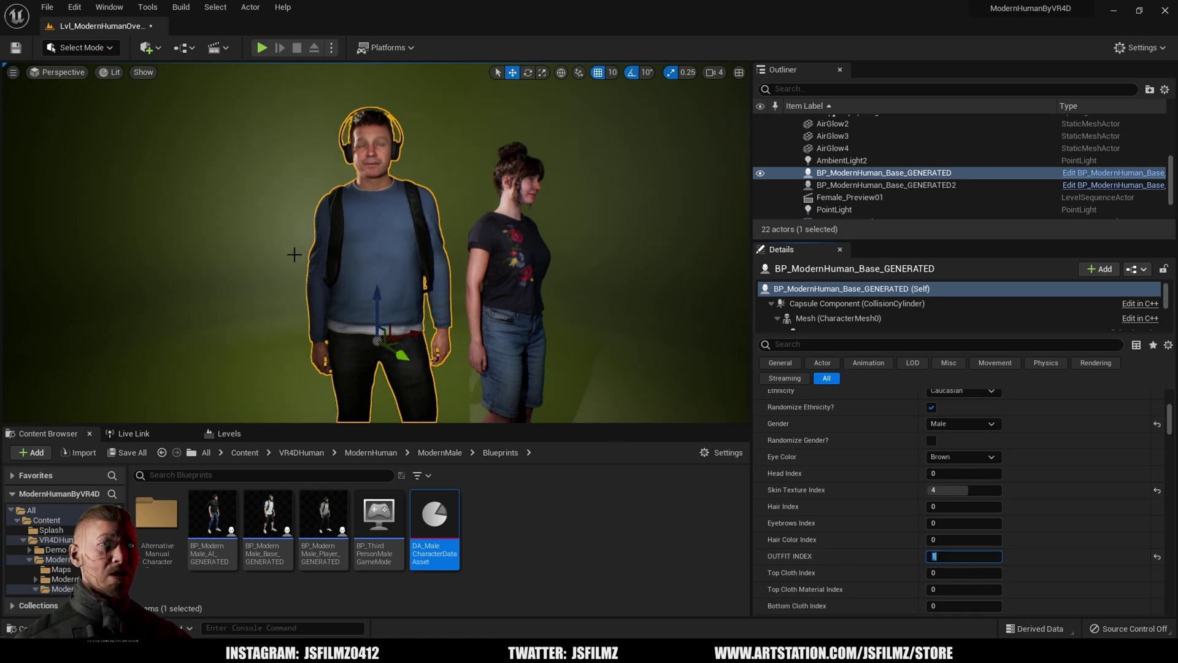
Reopen the male character data asset and compare the outfit entries, including the top mesh of outfit index 1.
right_drag(384, 254, 389, 205)
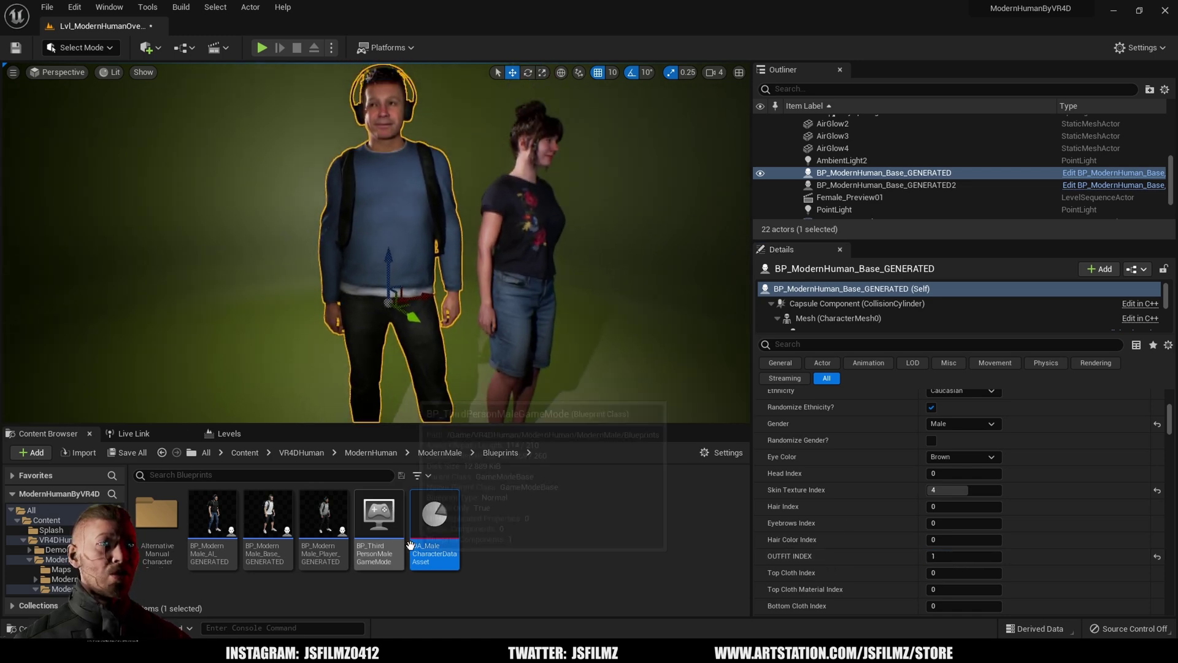
double_click(444, 510)
scroll(241, 294, up, 7)
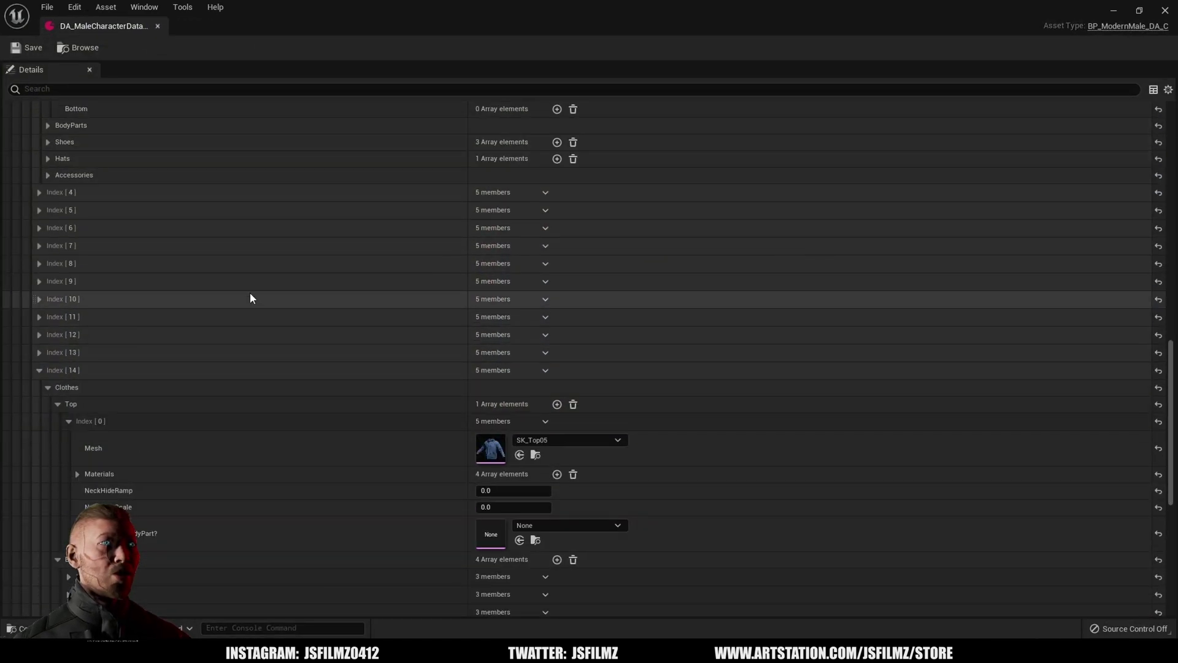
scroll(234, 296, up, 6)
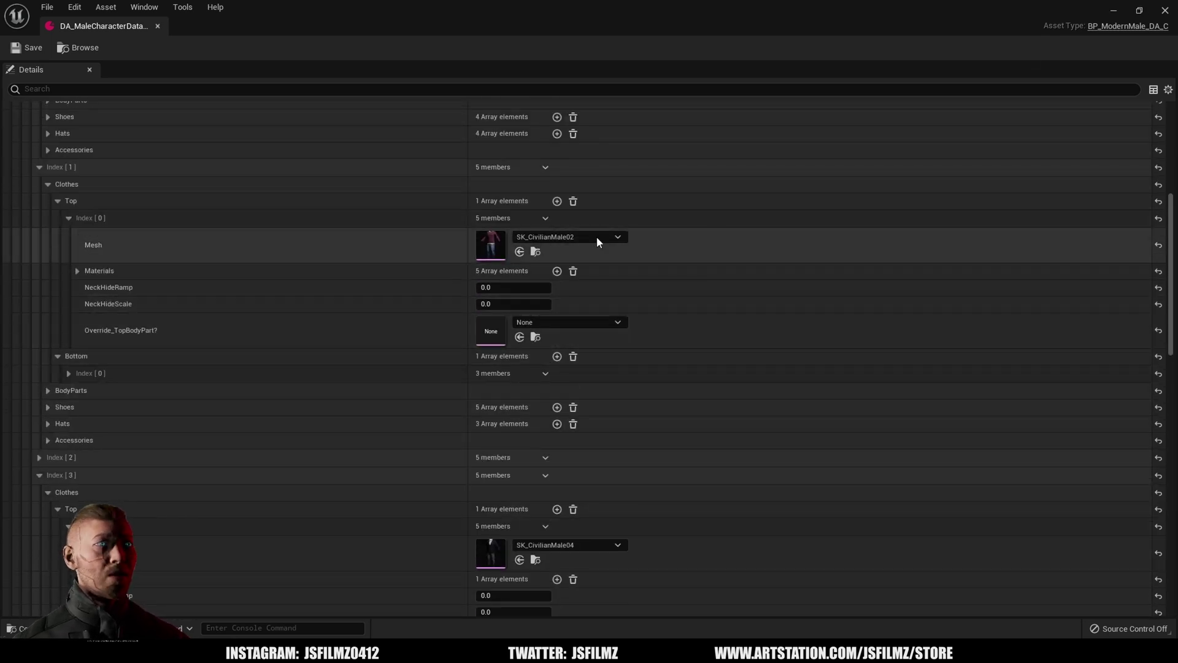
click(1114, 10)
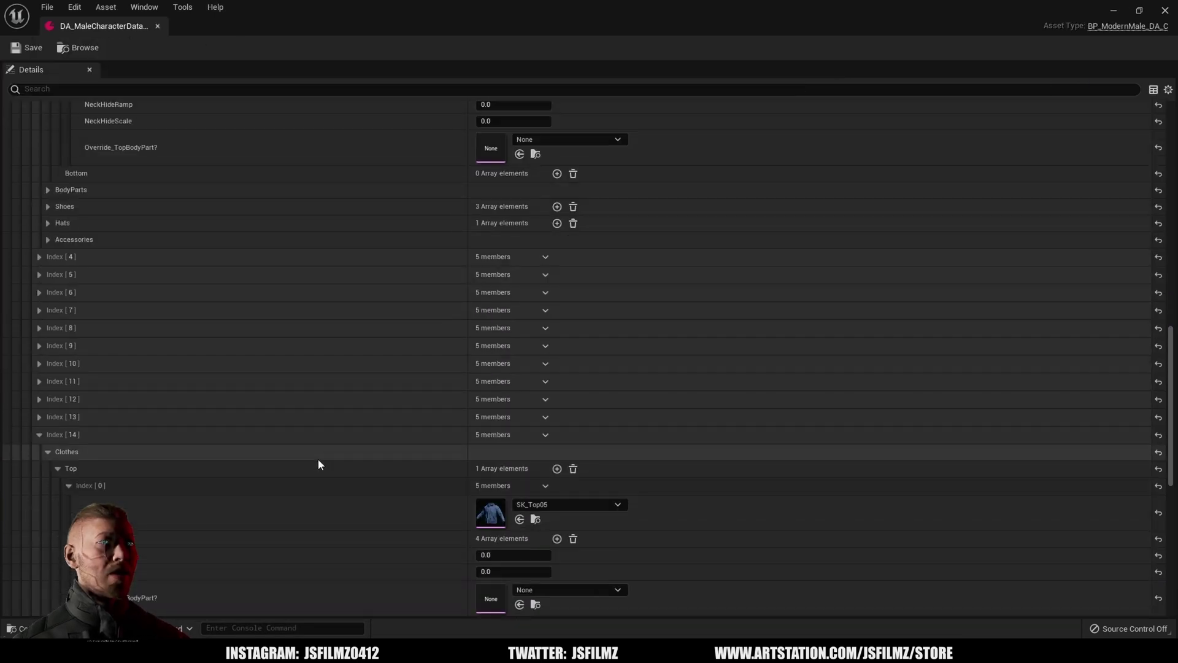
Set the male character's Outfit Index to 14 in the level.
scroll(318, 459, down, 3)
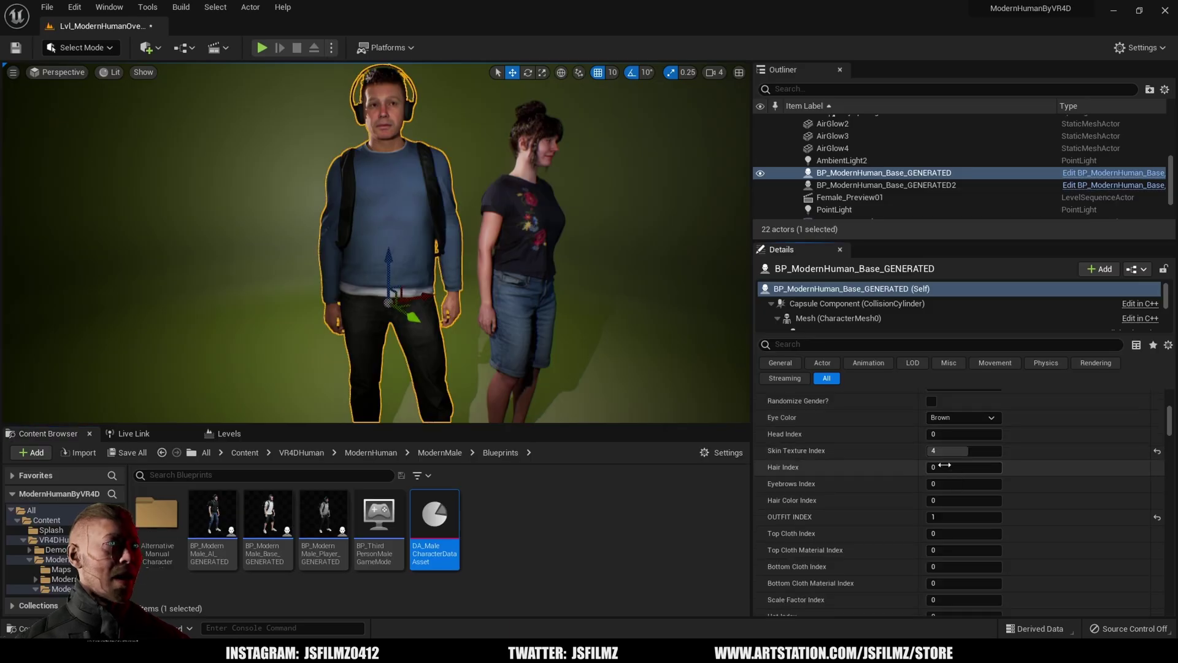
click(944, 467)
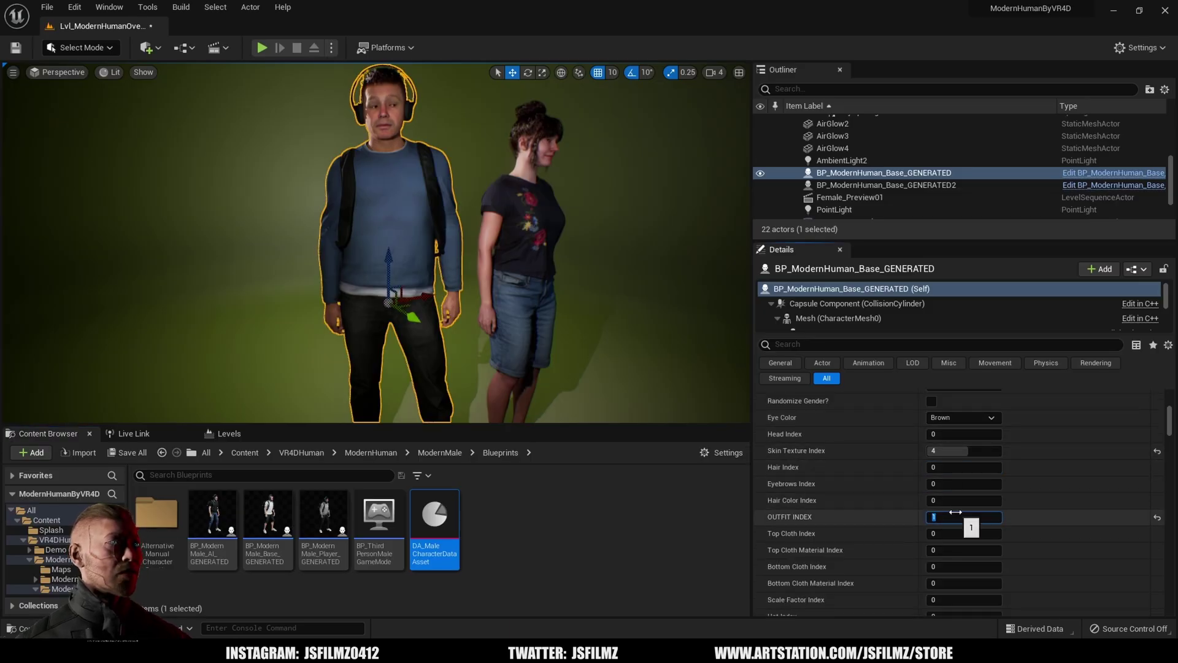
key(Return)
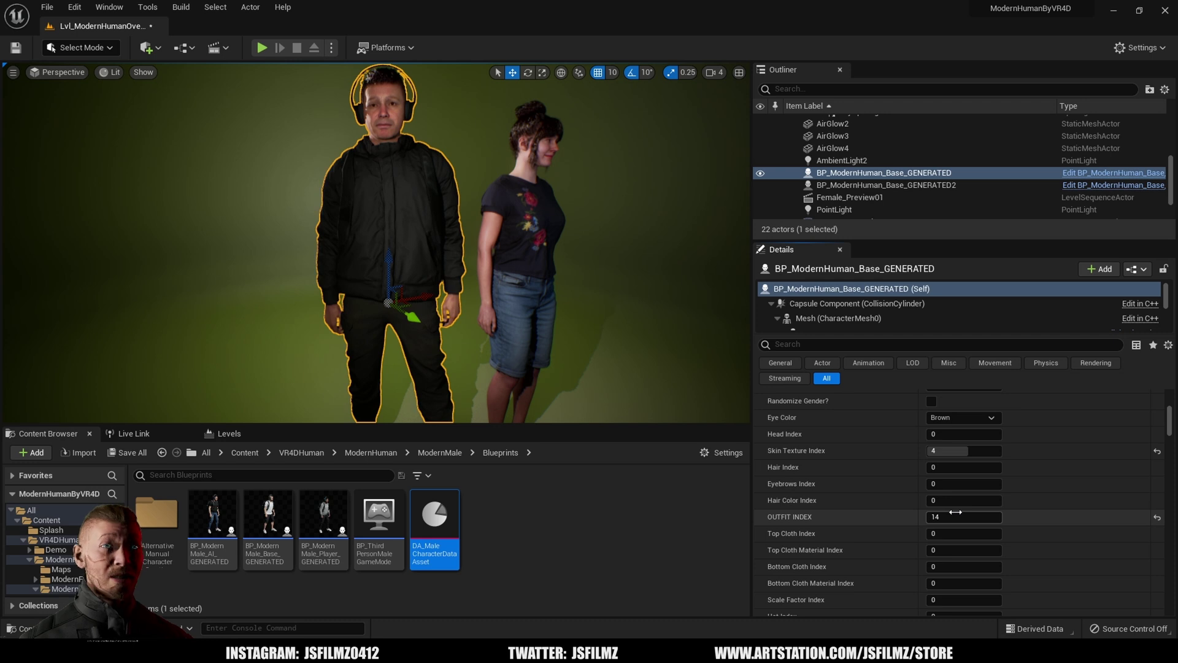
Try Bottom Cloth Index 2 on the male character, and settle on 1.
scroll(866, 570, down, 2)
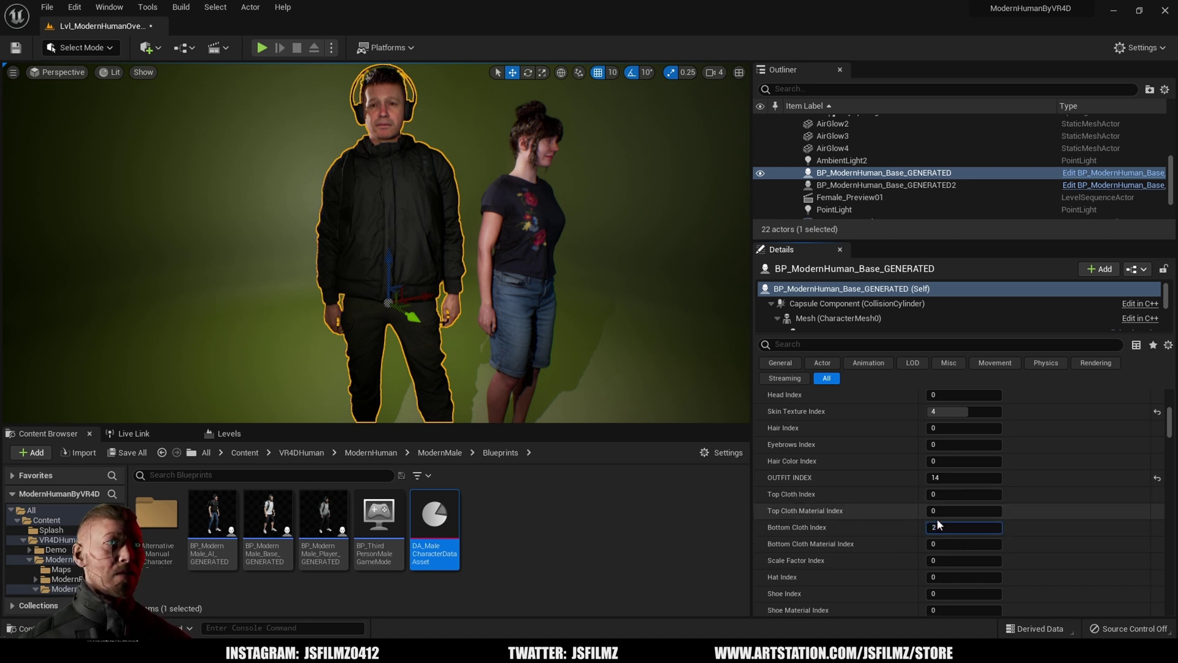
key(Return)
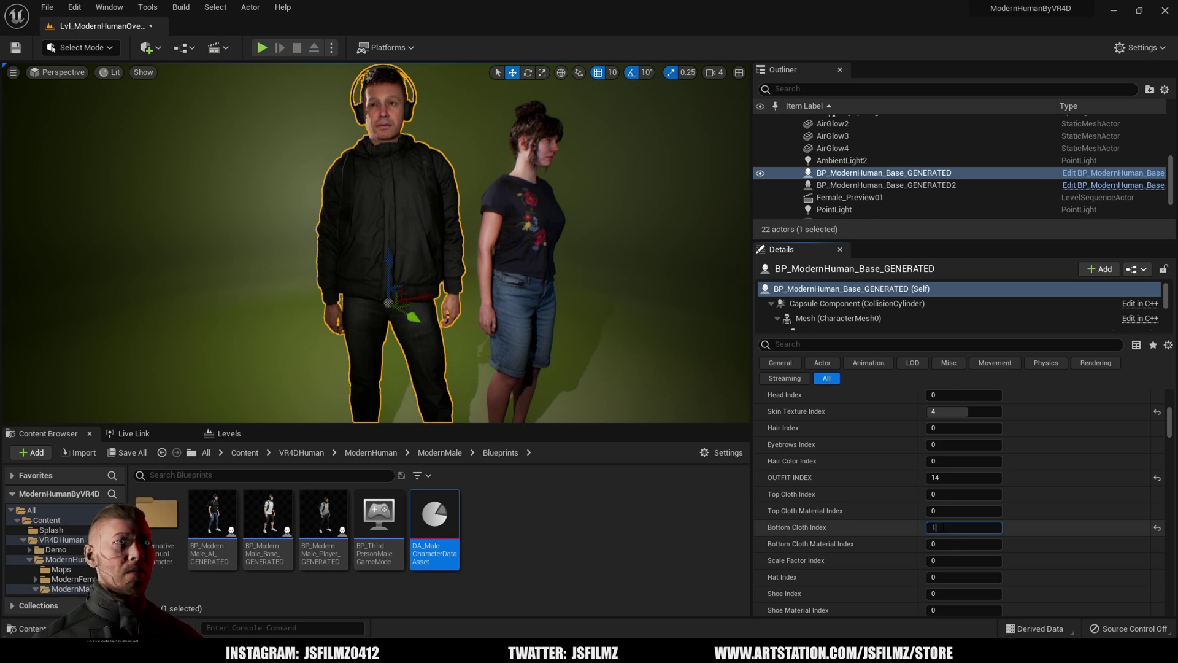
key(Return)
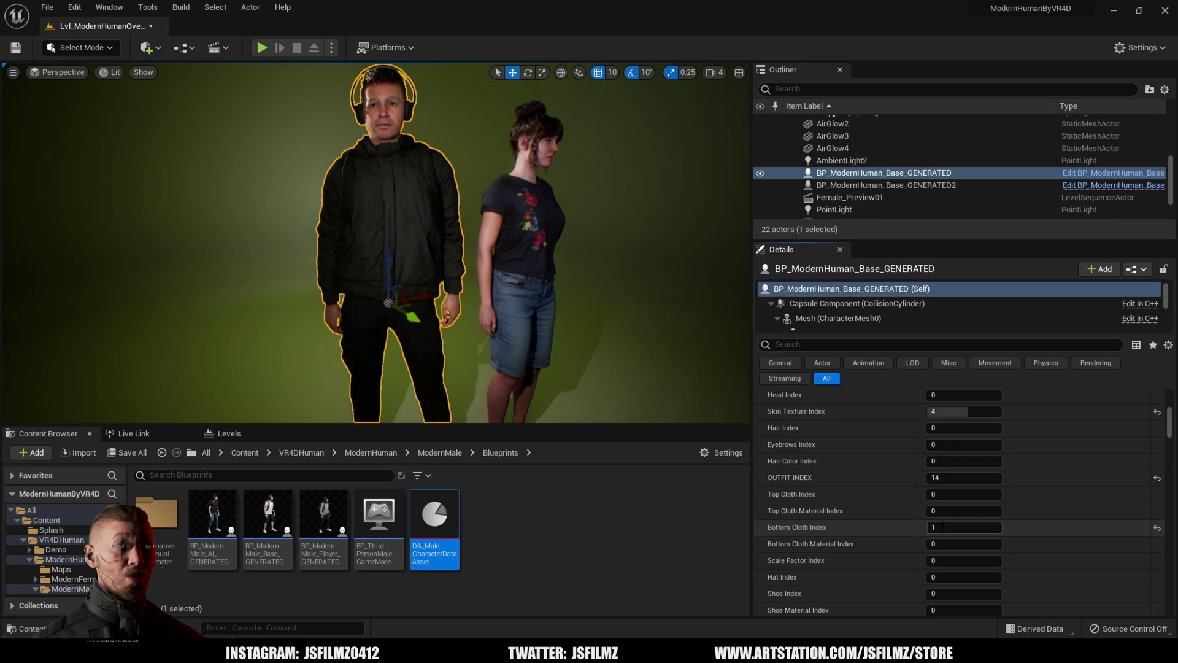
Check the bottom, shoe and hat entries of outfit index 14 in the male data asset, and return to the level.
scroll(891, 554, down, 2)
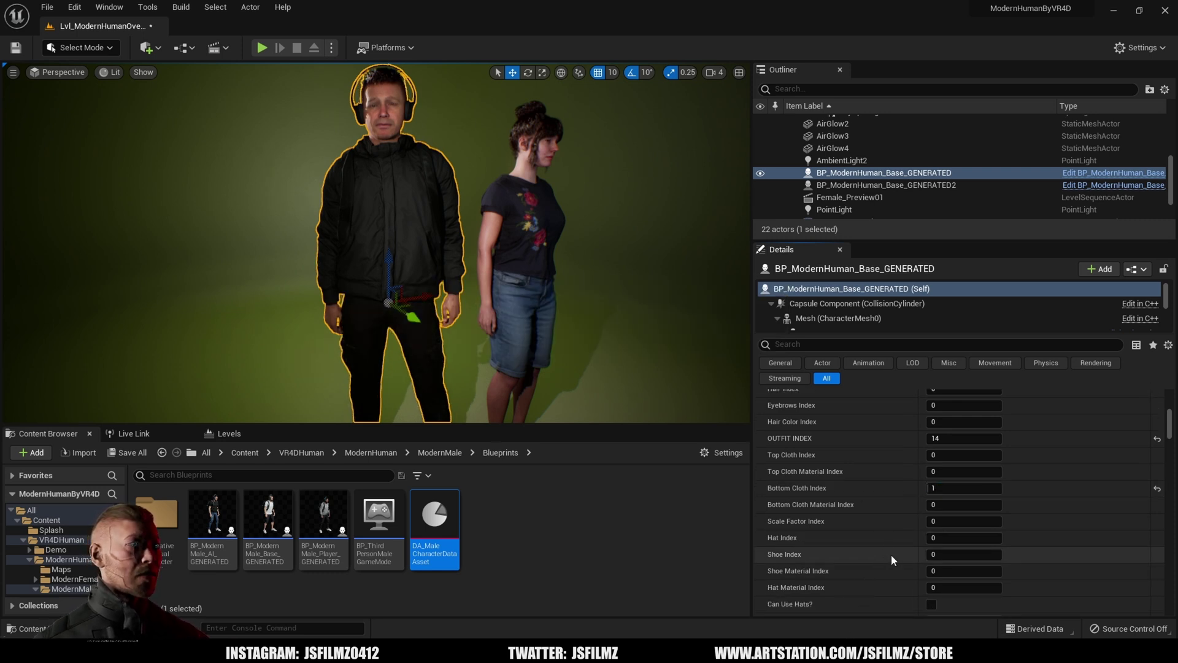
double_click(448, 543)
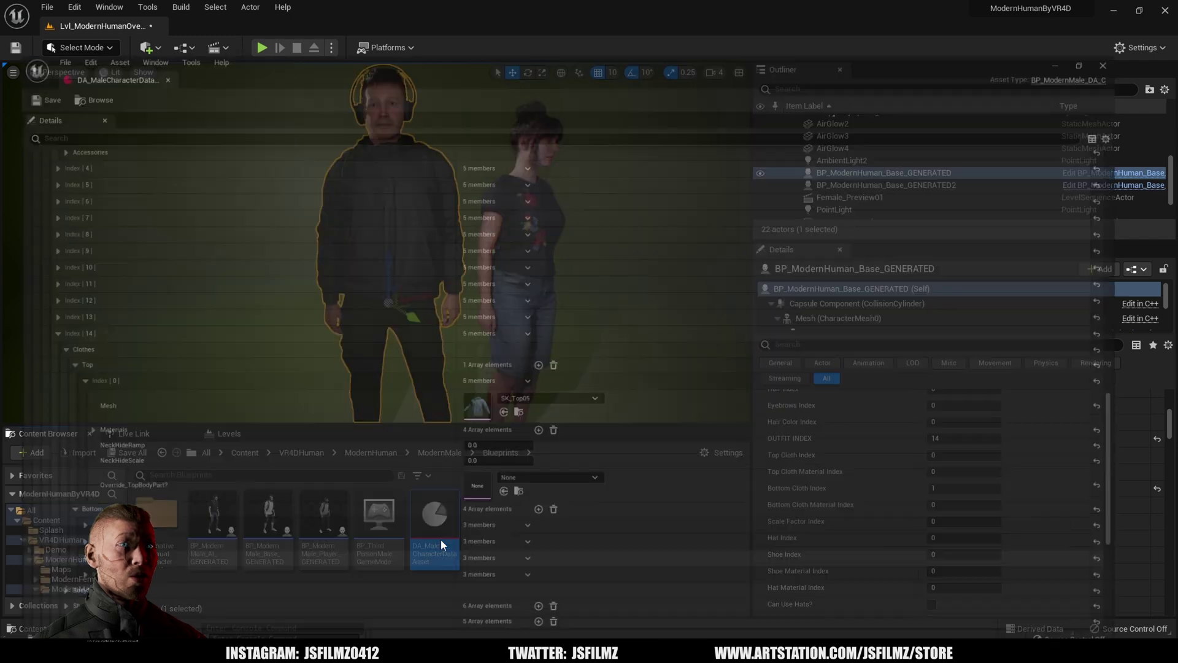
scroll(151, 429, down, 5)
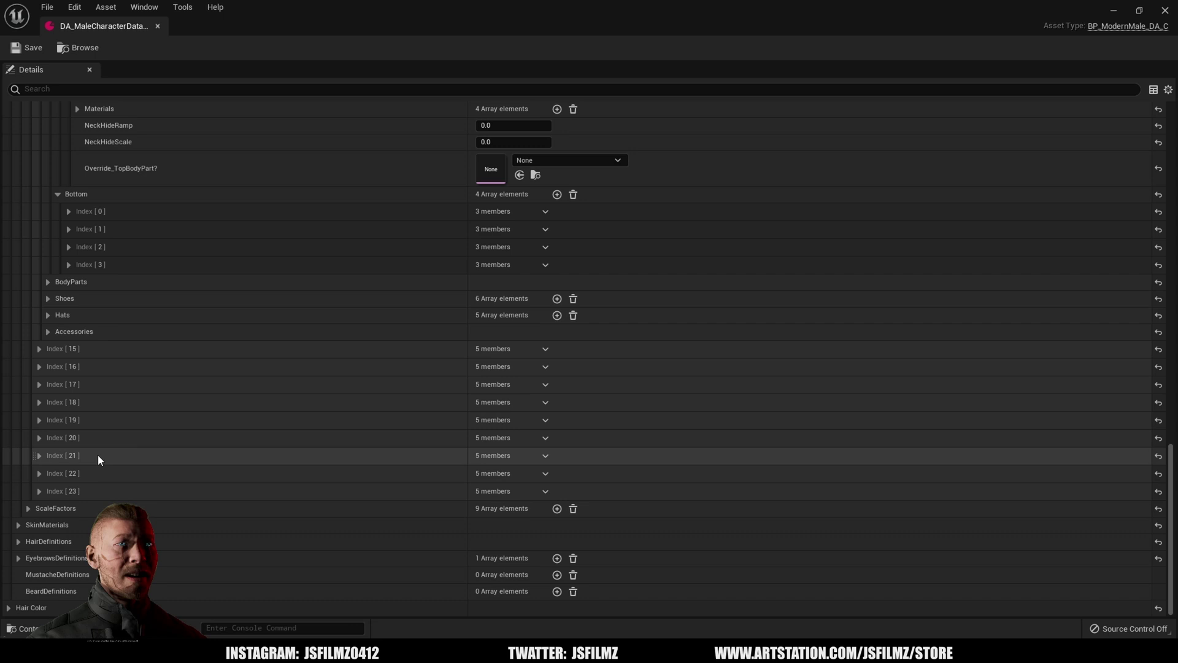
click(1114, 12)
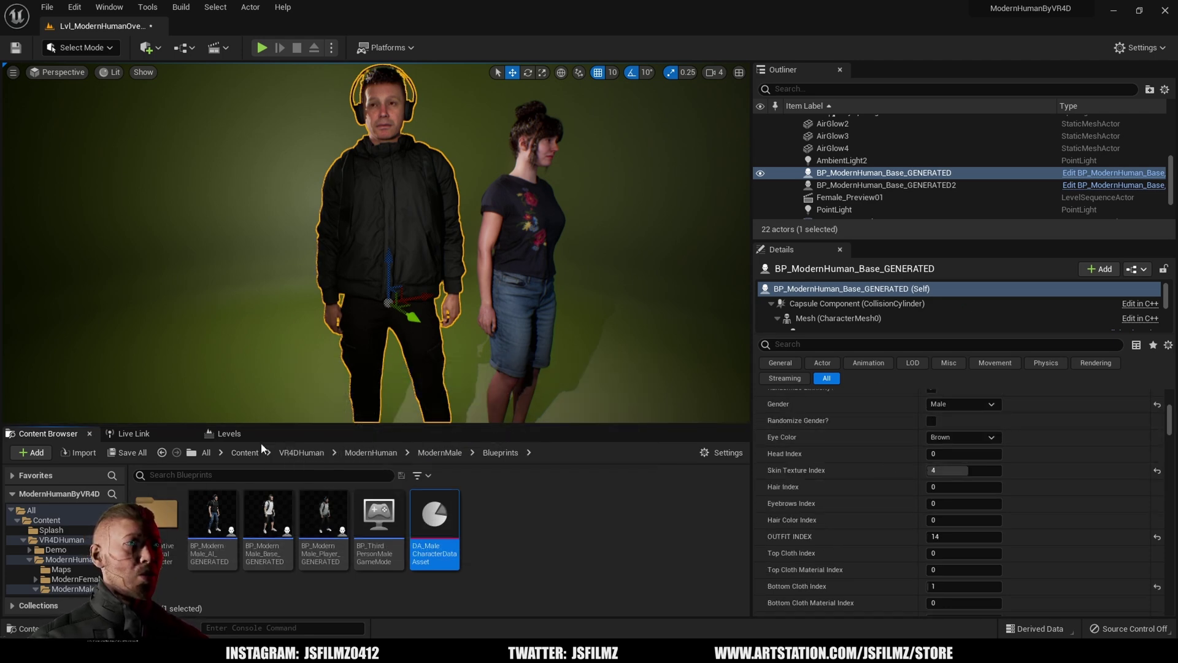
Select the male character's Mesh component and look over its attached clothing components.
scroll(853, 344, up, 10)
click(856, 318)
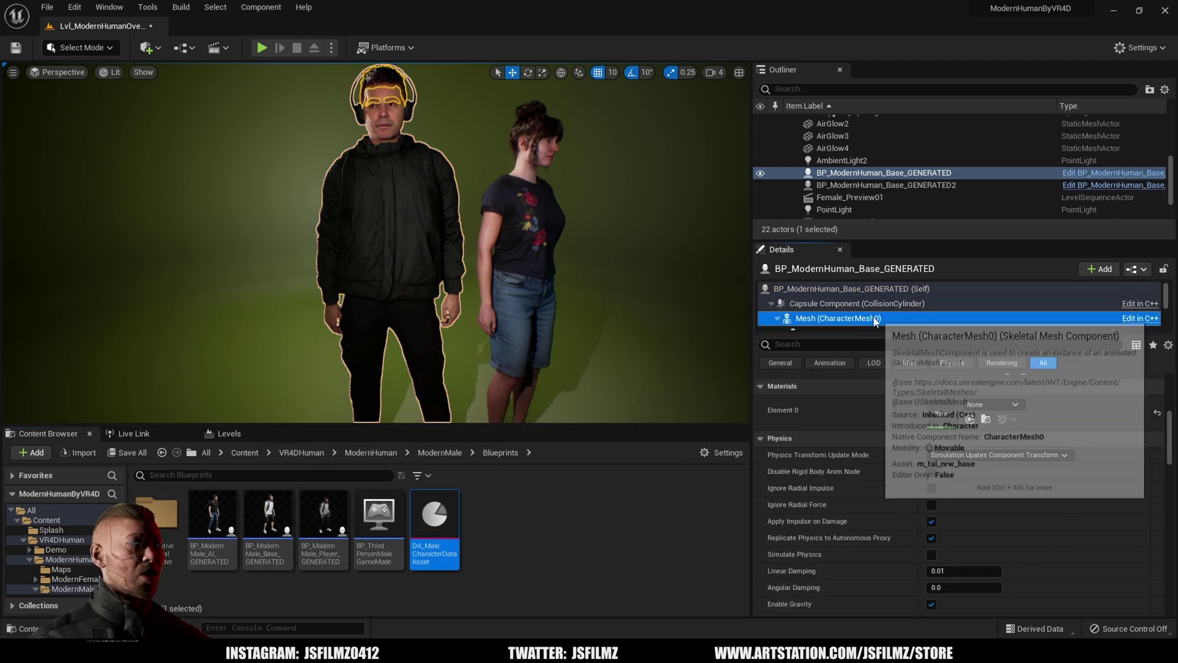
scroll(903, 318, down, 2)
scroll(896, 316, up, 3)
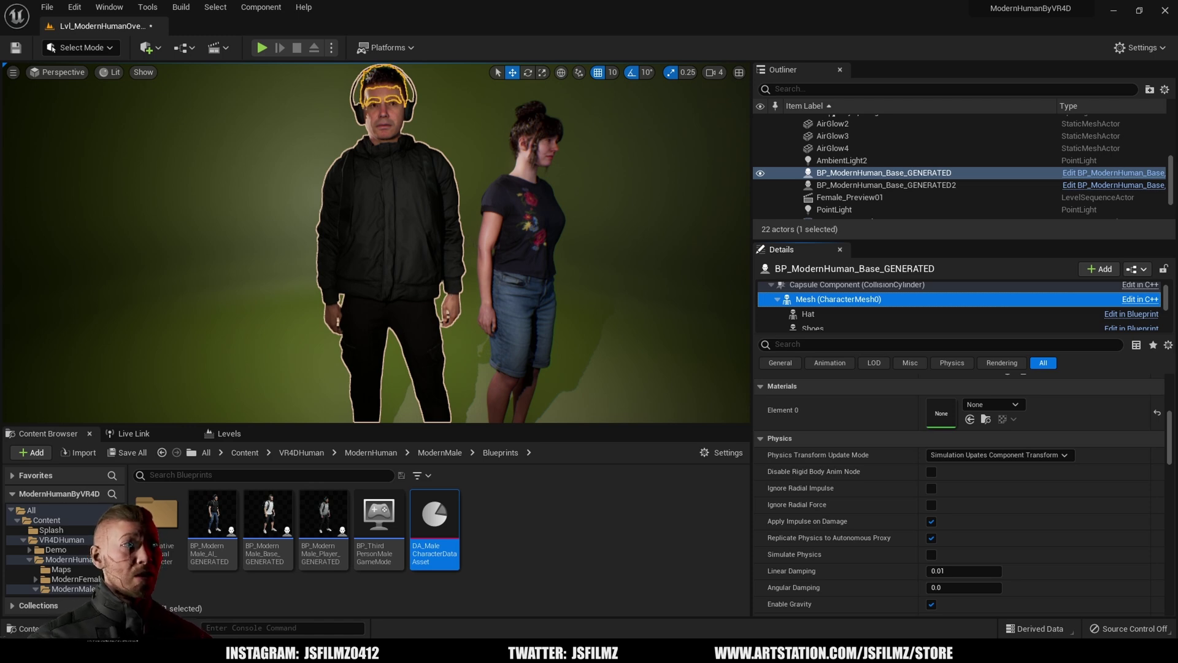
Inspect the male's jacket and the female's clothes up close in an immersive viewport without selection outlines.
key(F11)
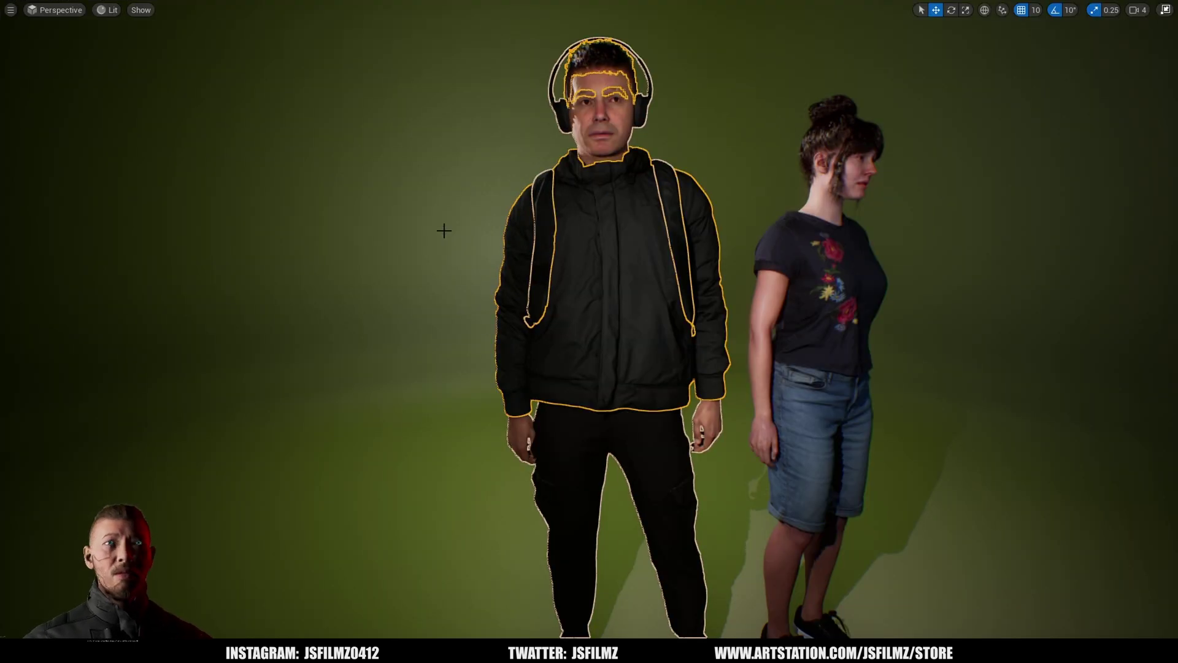
key(g)
key(w)
right_drag(489, 286, 556, 297)
key(w)
key(a)
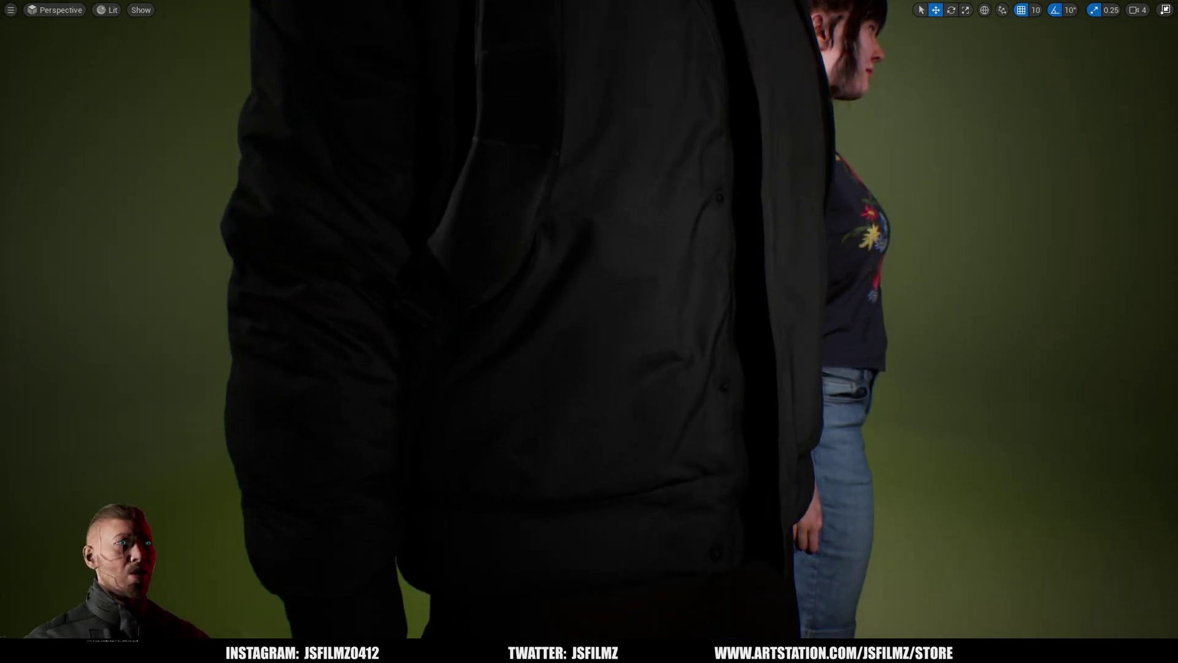
key(q)
key(e)
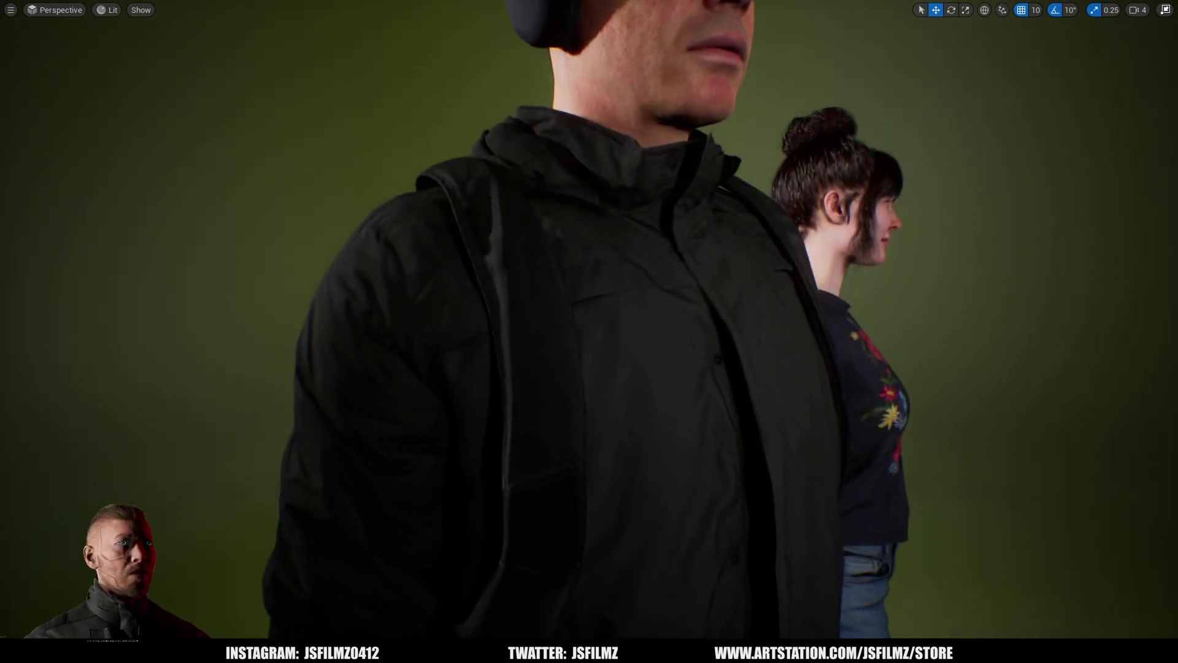
right_drag(555, 297, 552, 293)
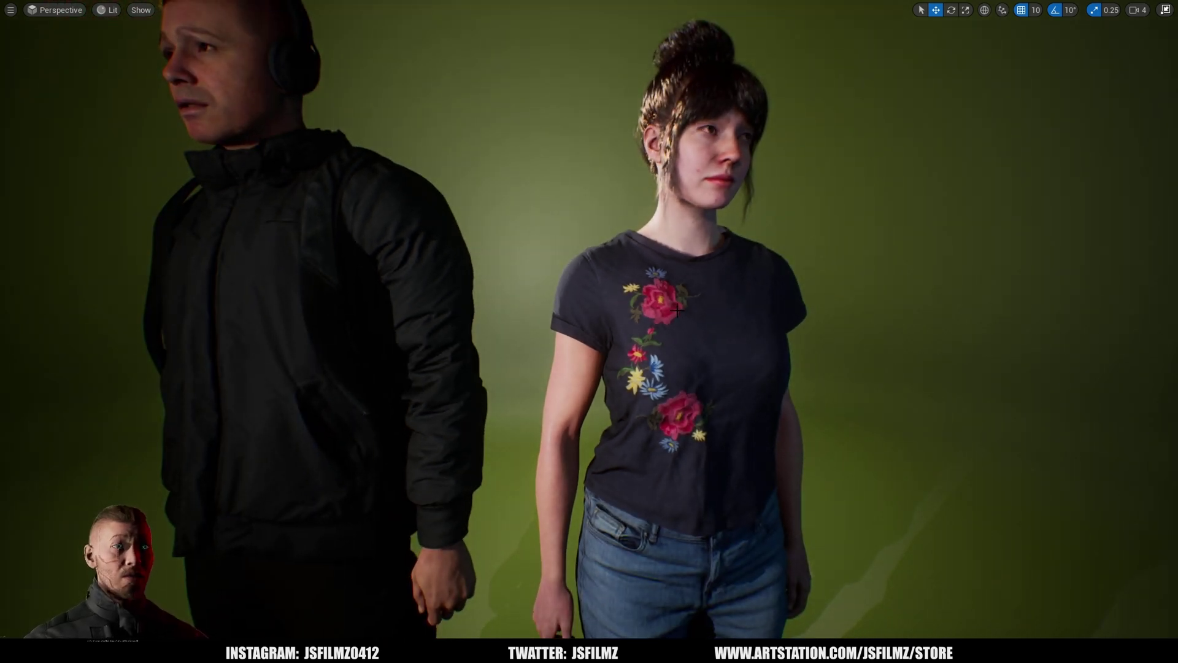
Restore the normal editor layout, select the female character, and open DA_FemaleCharacterDataAsset from the ModernFemale Blueprints folder.
key(F11)
click(430, 277)
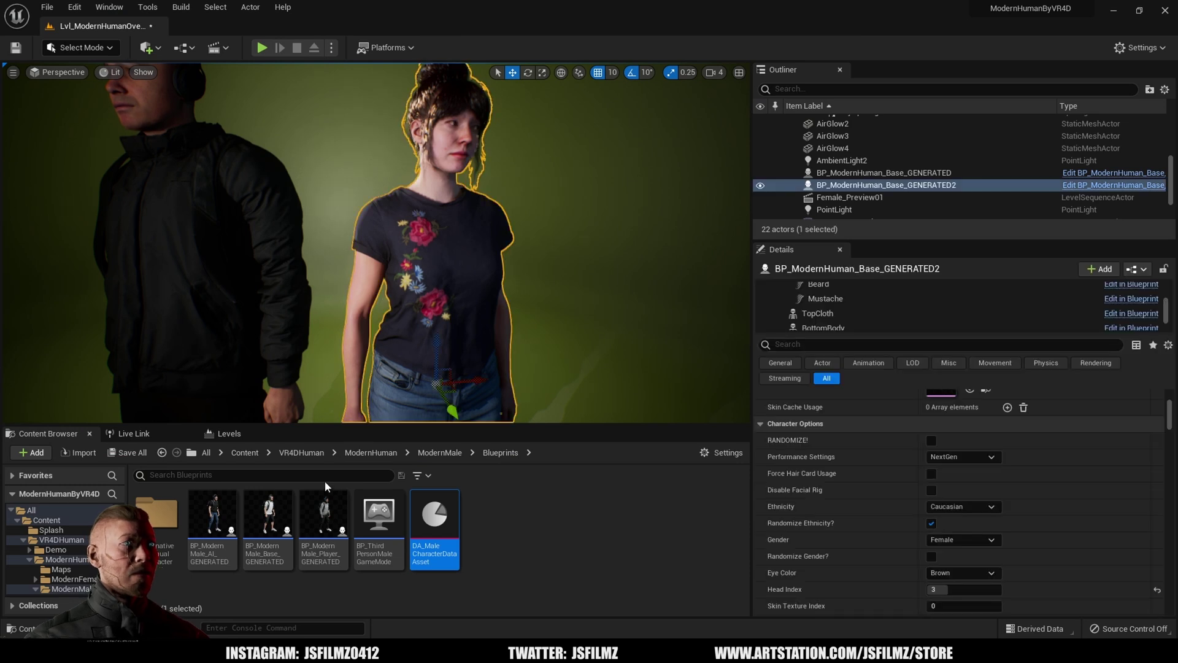
click(356, 452)
double_click(212, 512)
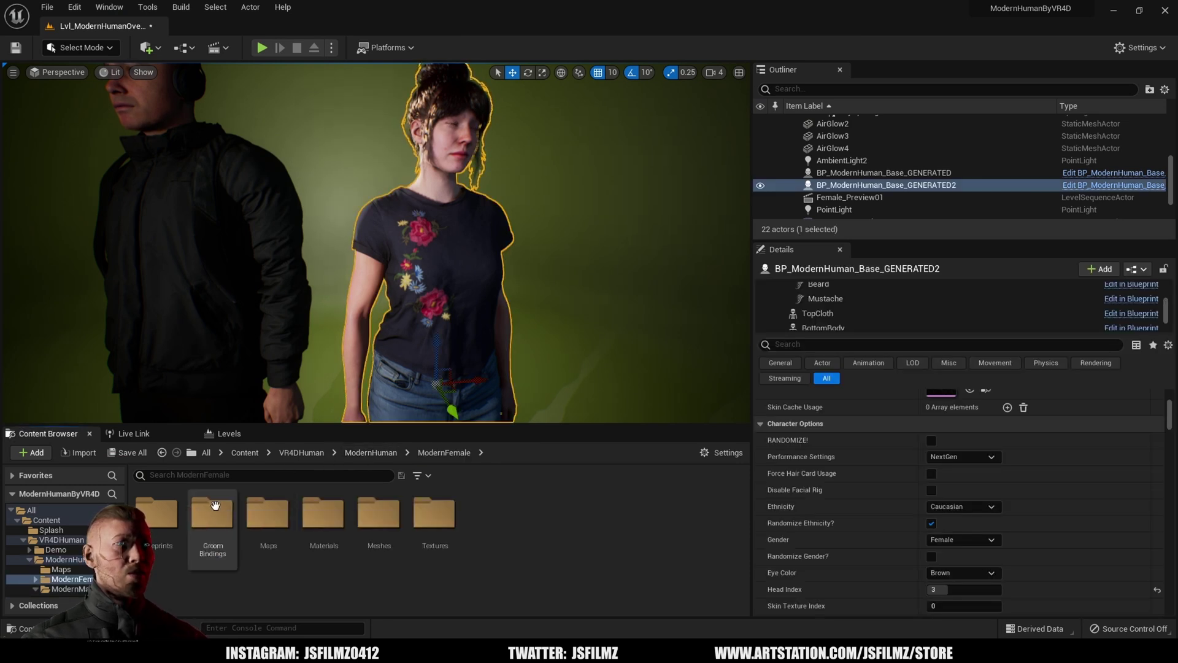
double_click(161, 519)
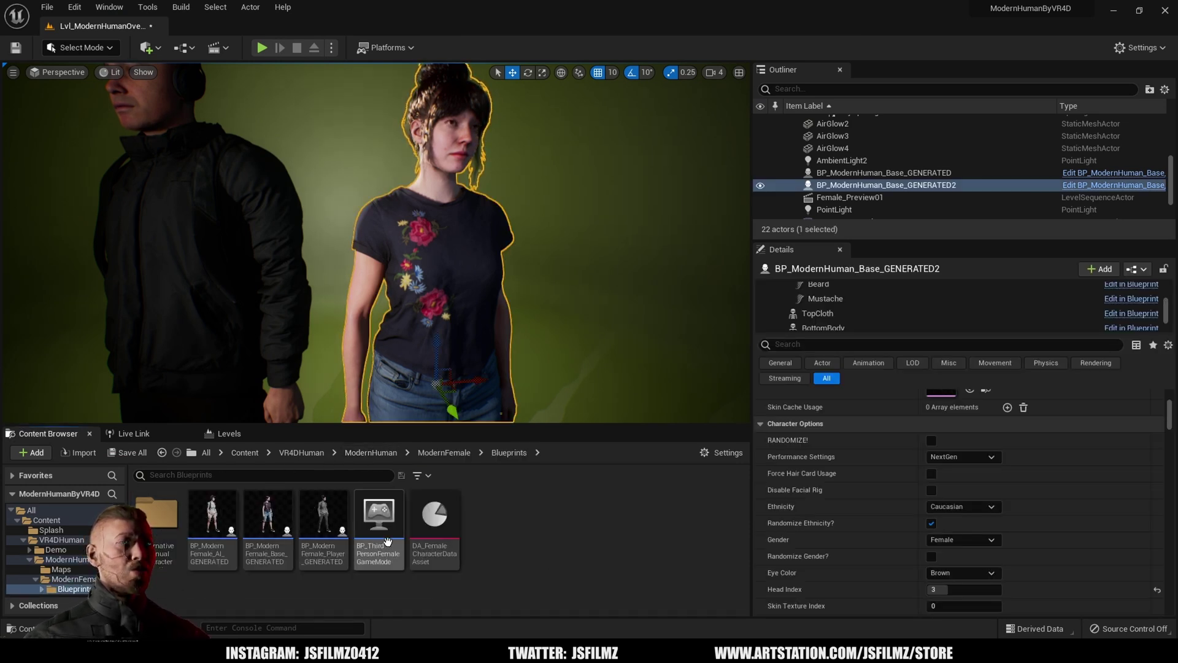
double_click(436, 519)
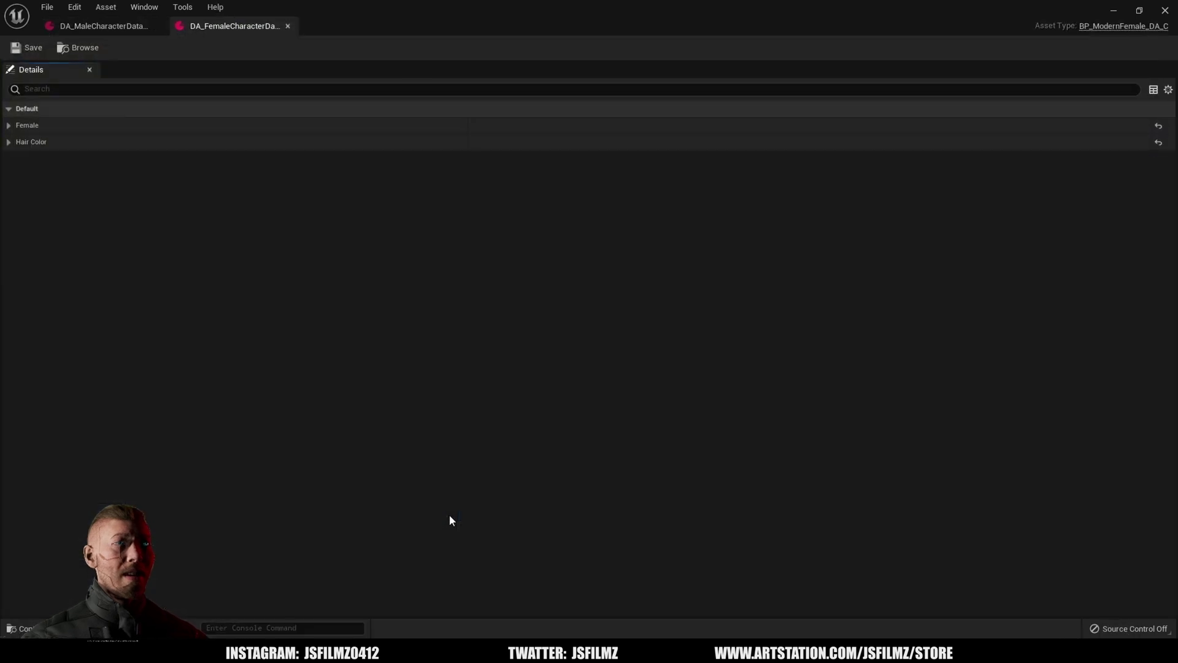
Expand the female BodyAndOutfits data to list all entries of its Outfits array.
click(9, 125)
click(19, 142)
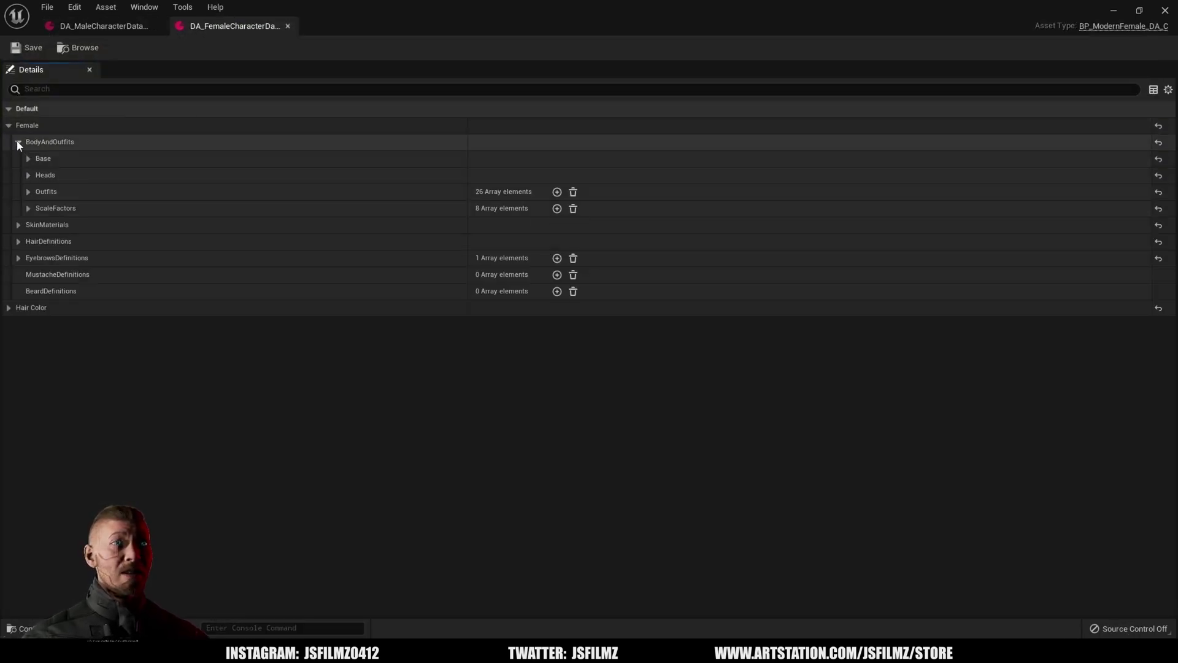
click(28, 191)
scroll(164, 393, down, 4)
Examine the clothes of female outfit index 25, including the mesh assigned to its top.
click(39, 537)
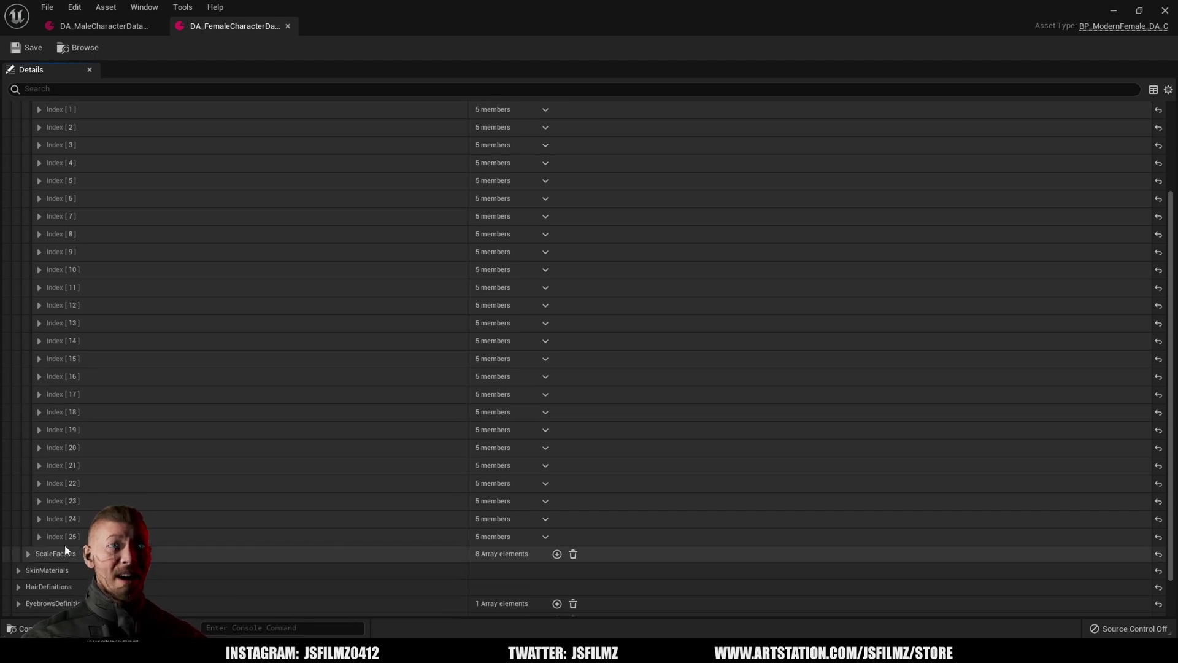
scroll(42, 534, down, 2)
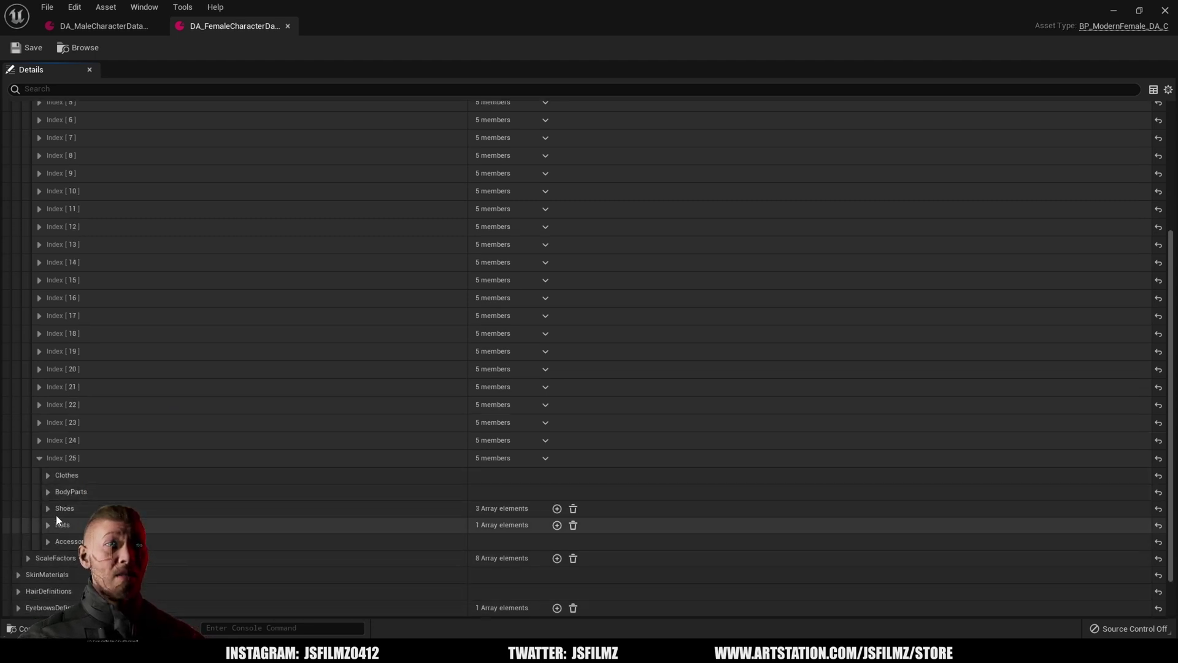
click(47, 476)
click(58, 492)
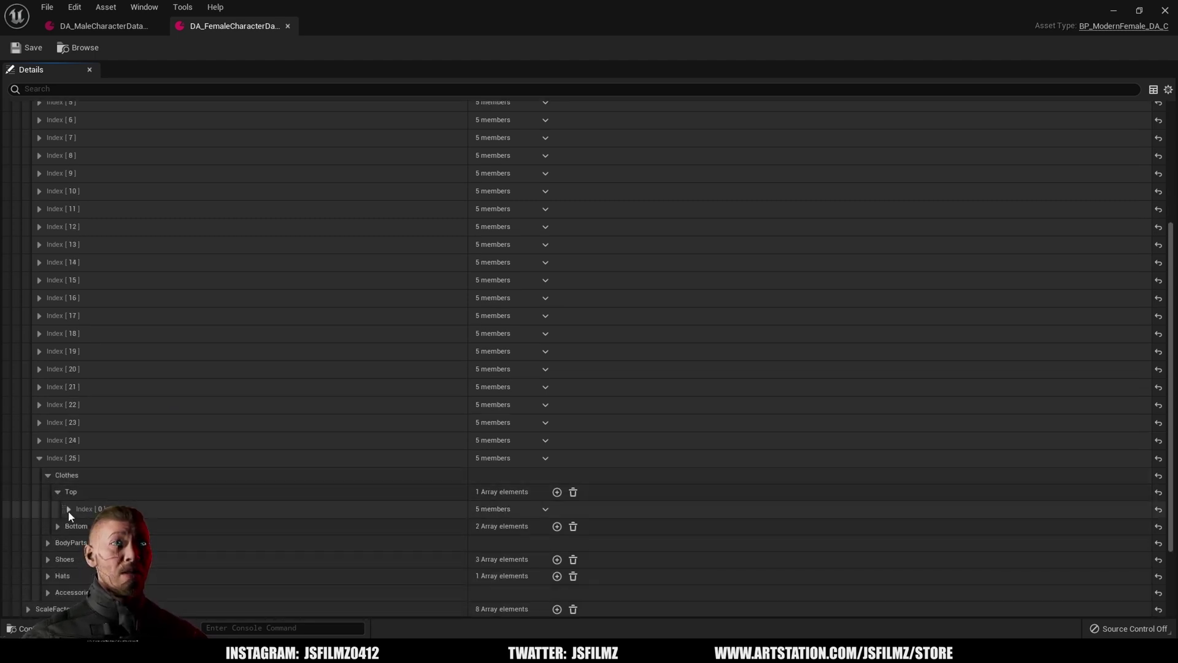
click(68, 509)
scroll(163, 508, down, 3)
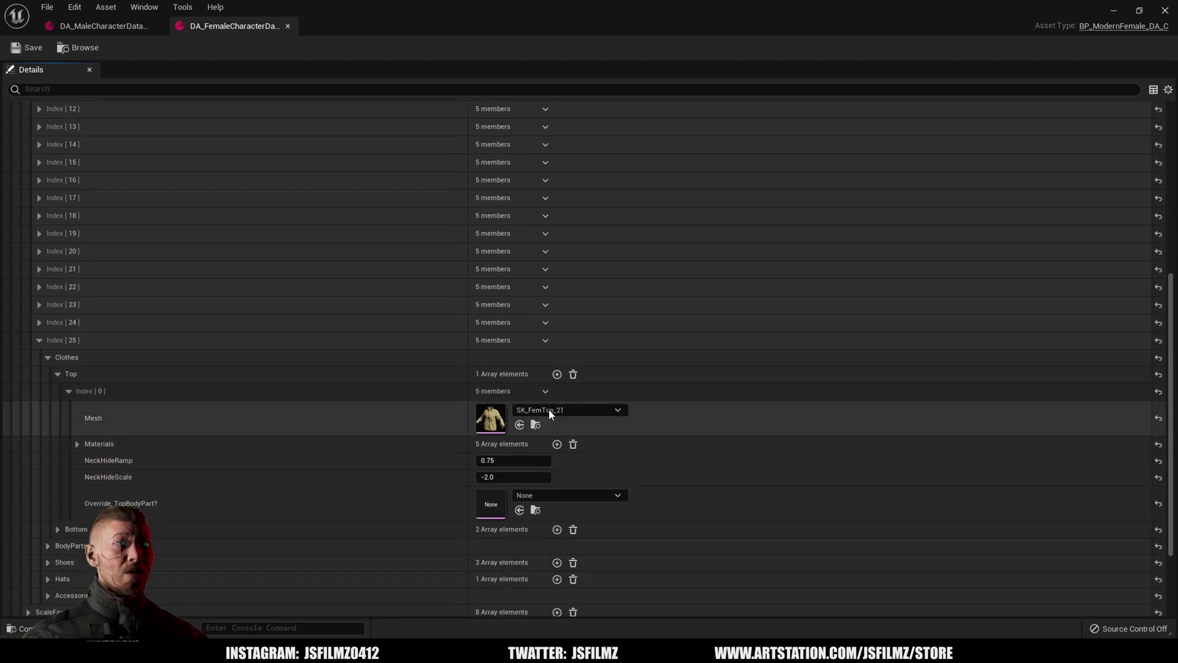
Examine both bottom clothes entries of female outfit index 25 and the meshes assigned to them.
click(57, 528)
click(68, 545)
scroll(69, 543, down, 2)
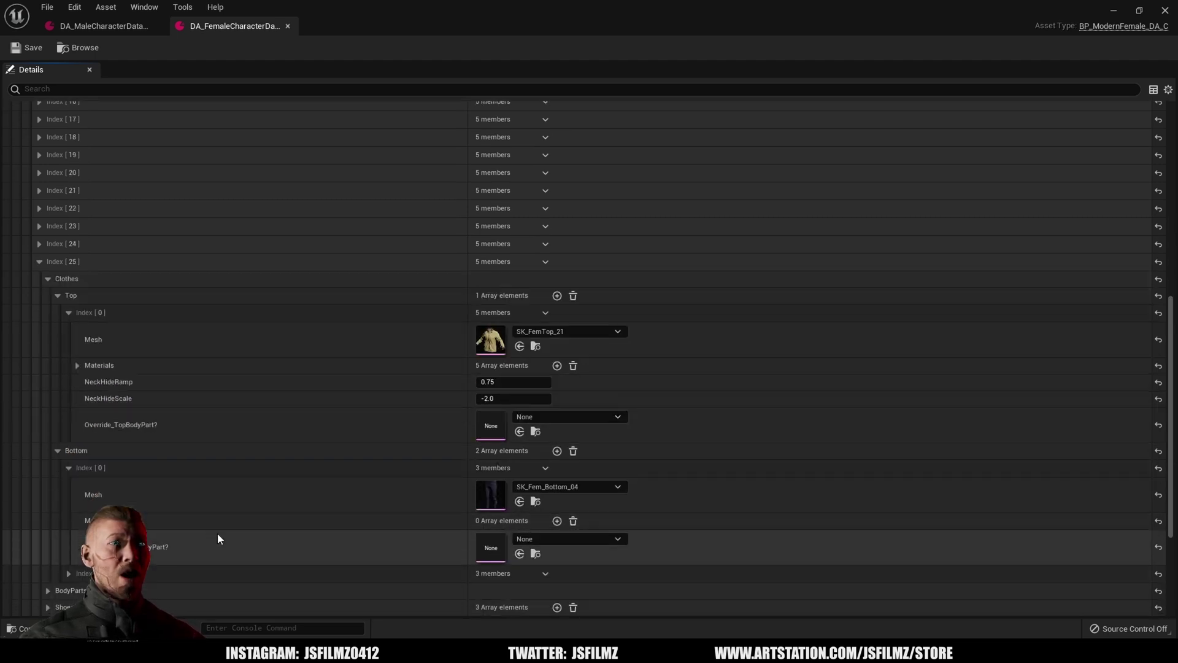
click(69, 573)
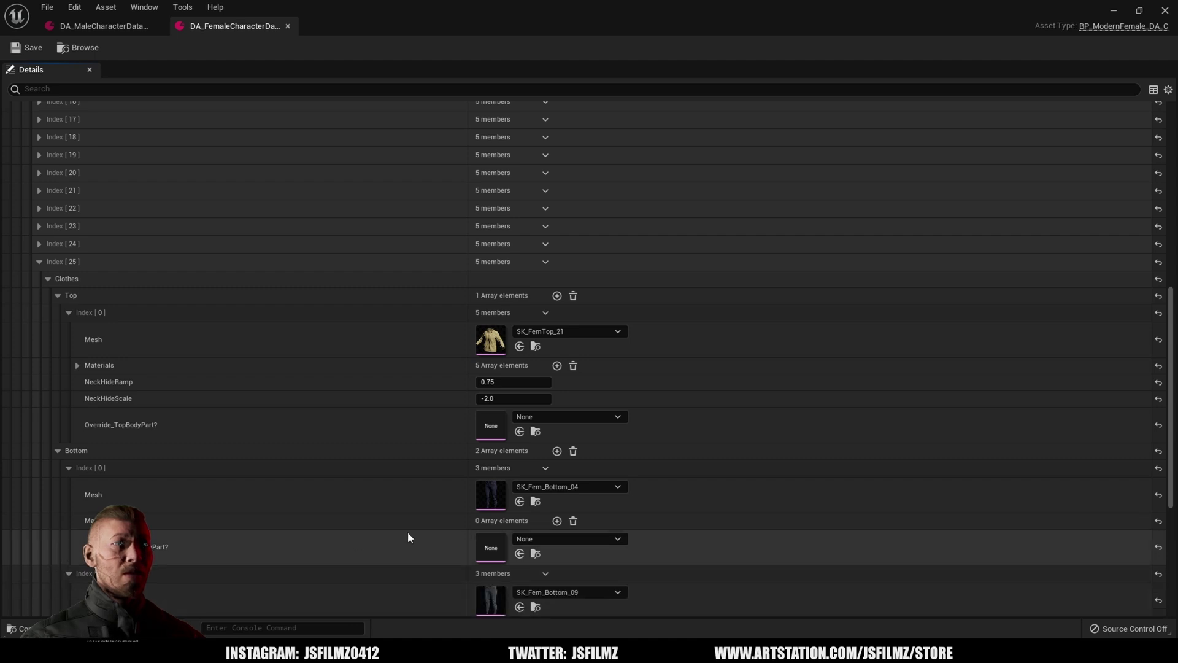
scroll(407, 532, down, 1)
scroll(175, 420, up, 10)
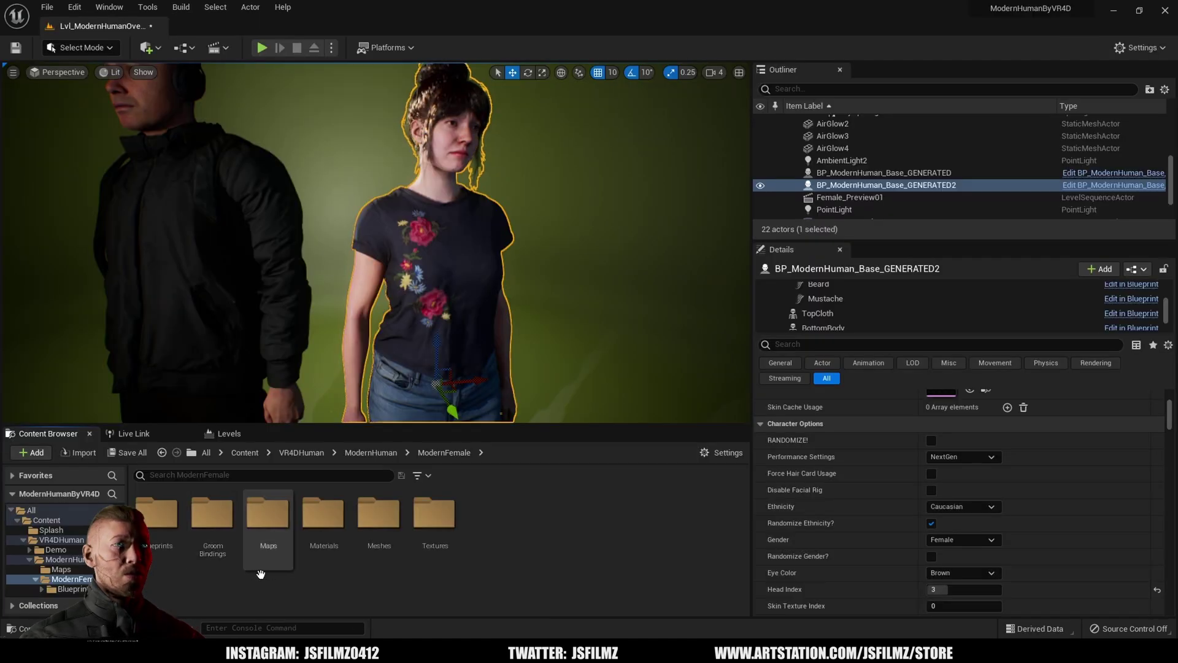
Browse to the ModernFemale Meshes Tops folder, enlarge the asset browser, and open the SK_FemTop_09 mesh.
double_click(366, 538)
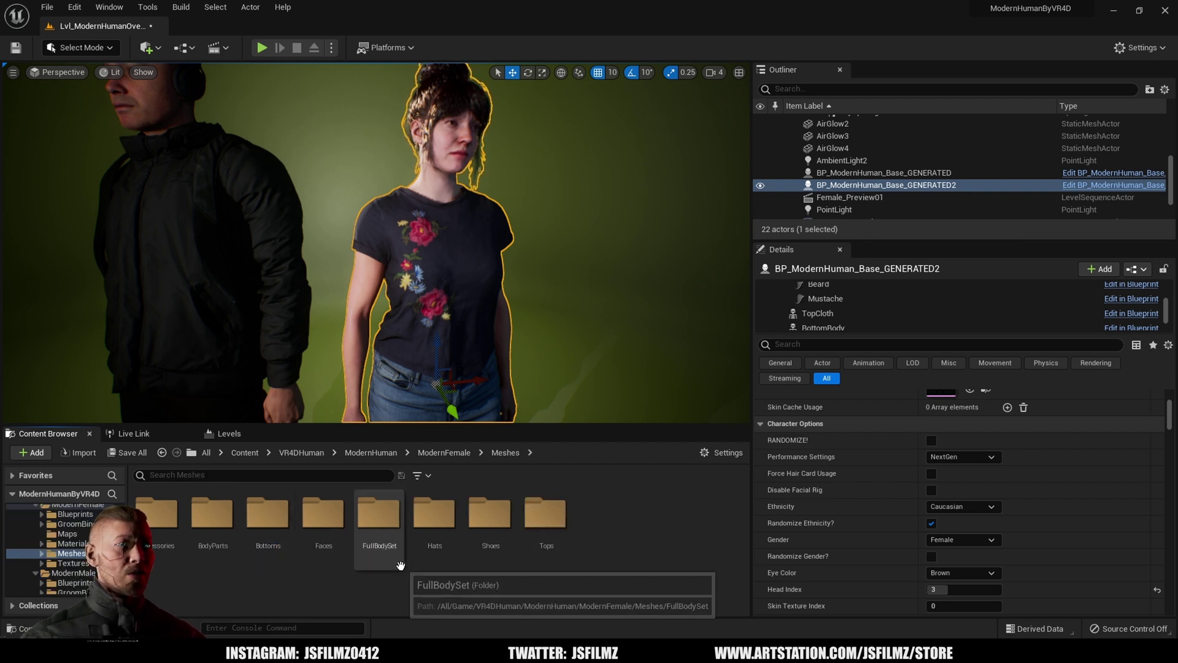
double_click(545, 515)
drag(332, 424, 332, 208)
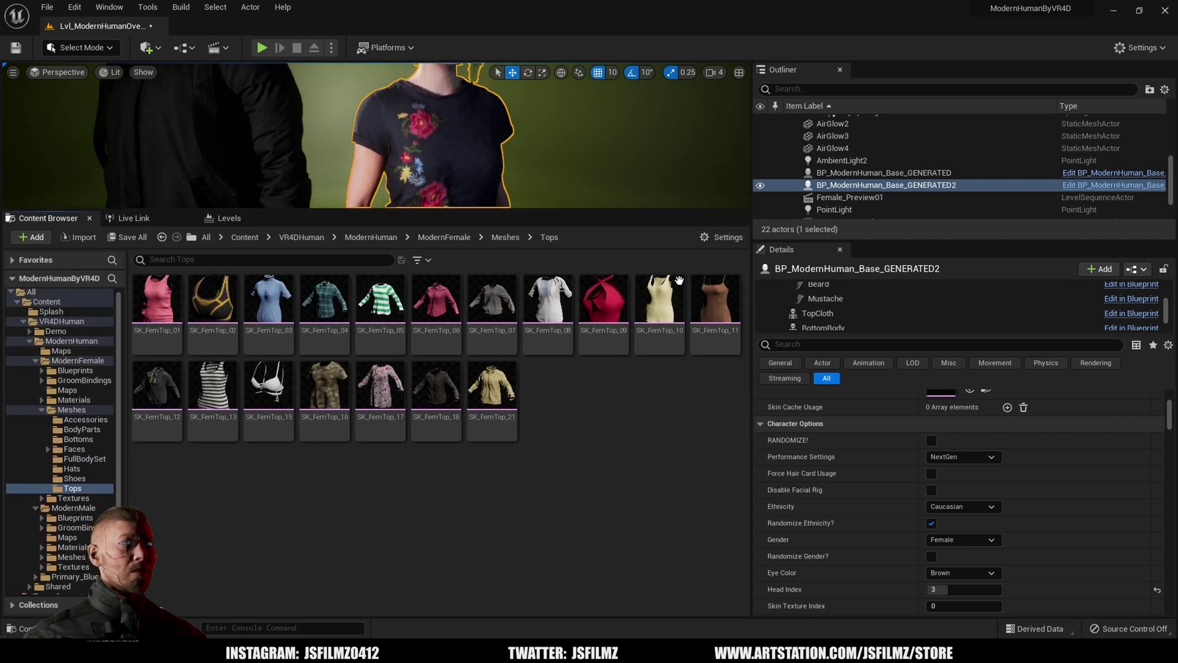
double_click(603, 300)
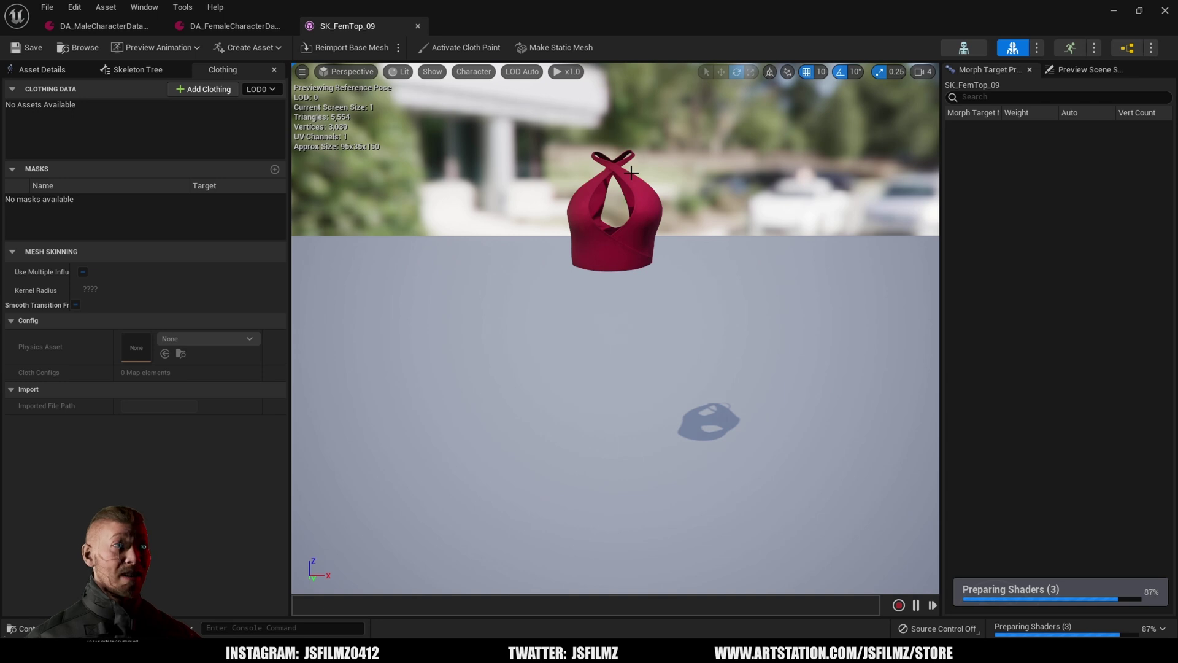
Close the SK_FemTop_09 mesh preview and open DA_FemaleCharacterDataAsset from the ModernFemale Blueprints folder.
mouse_move(635, 213)
right_down()
mouse_move(672, 218)
mouse_move(636, 213)
right_up()
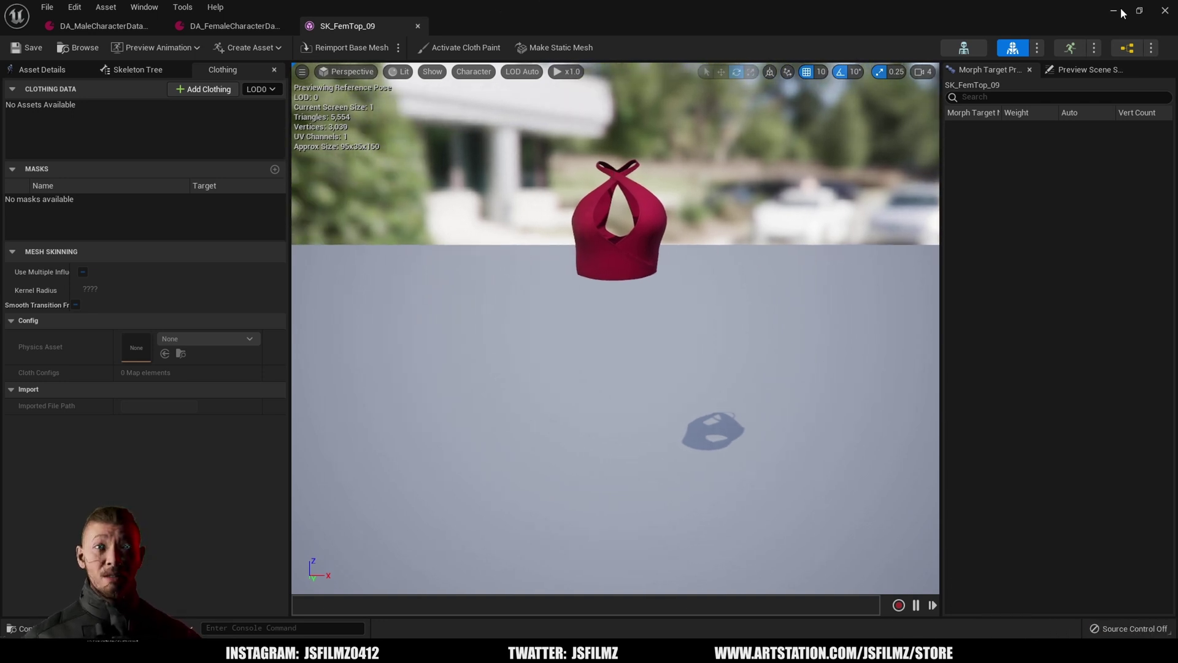
click(1167, 10)
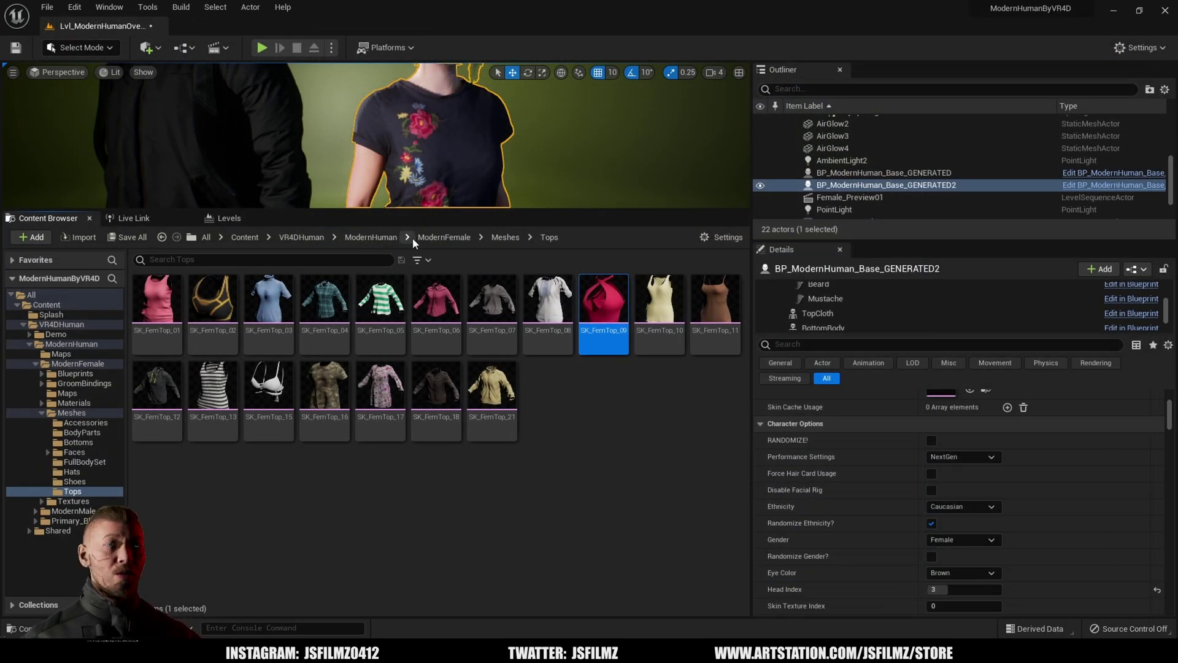
click(322, 241)
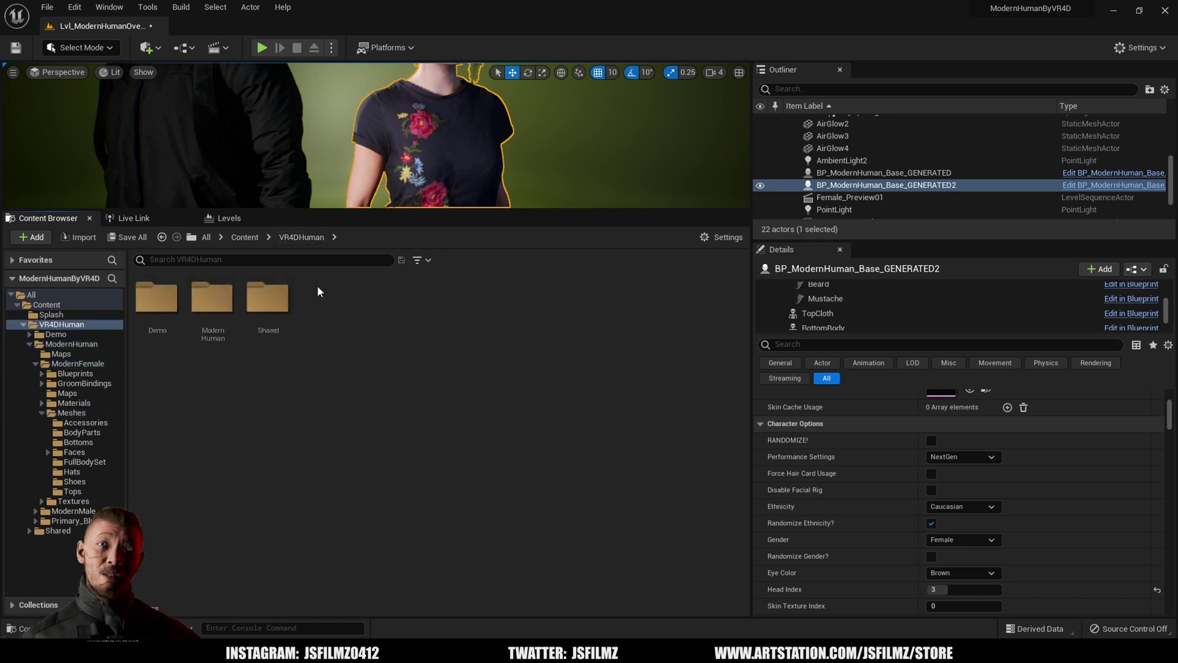
double_click(213, 300)
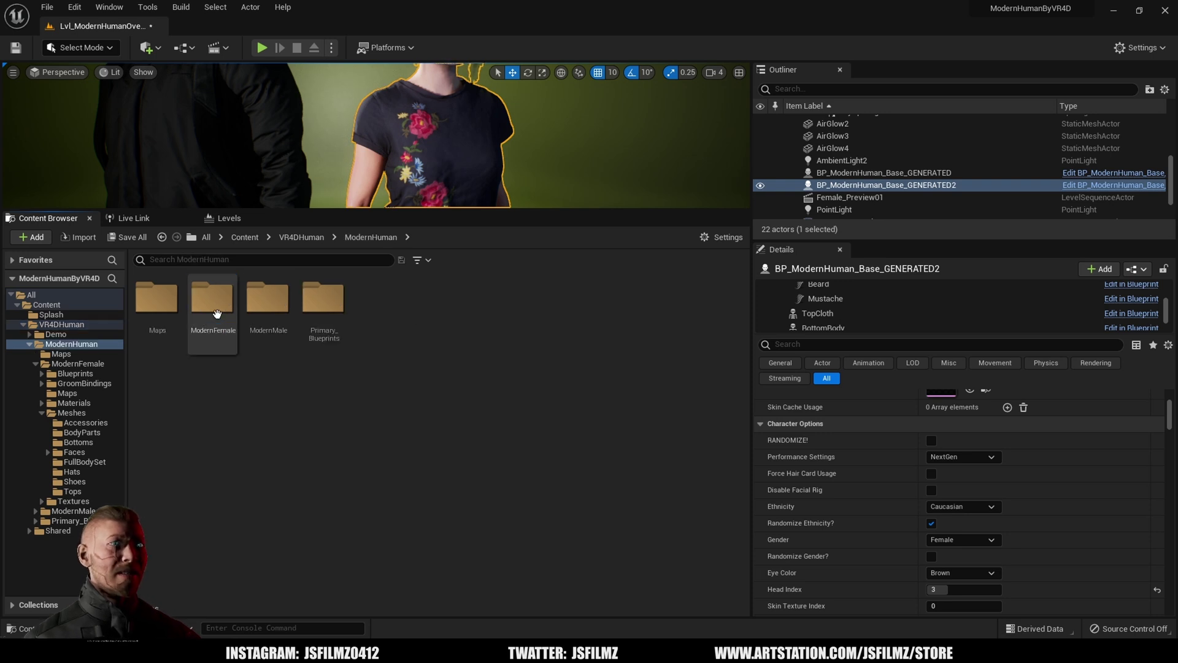
double_click(212, 299)
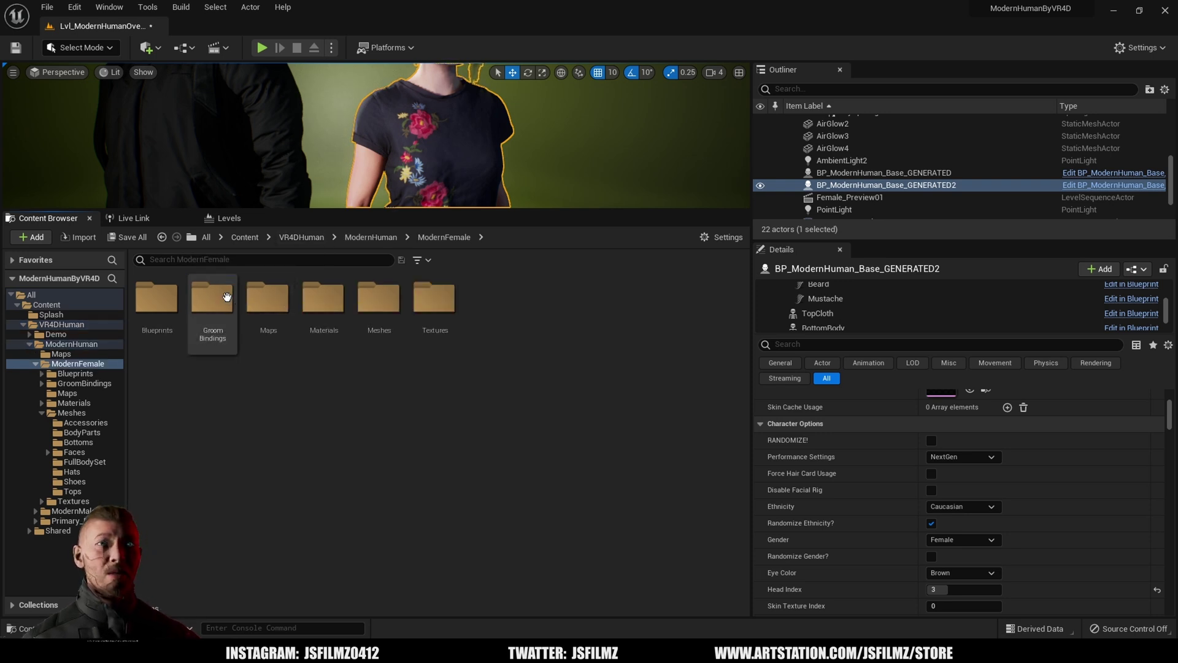
click(164, 324)
double_click(163, 325)
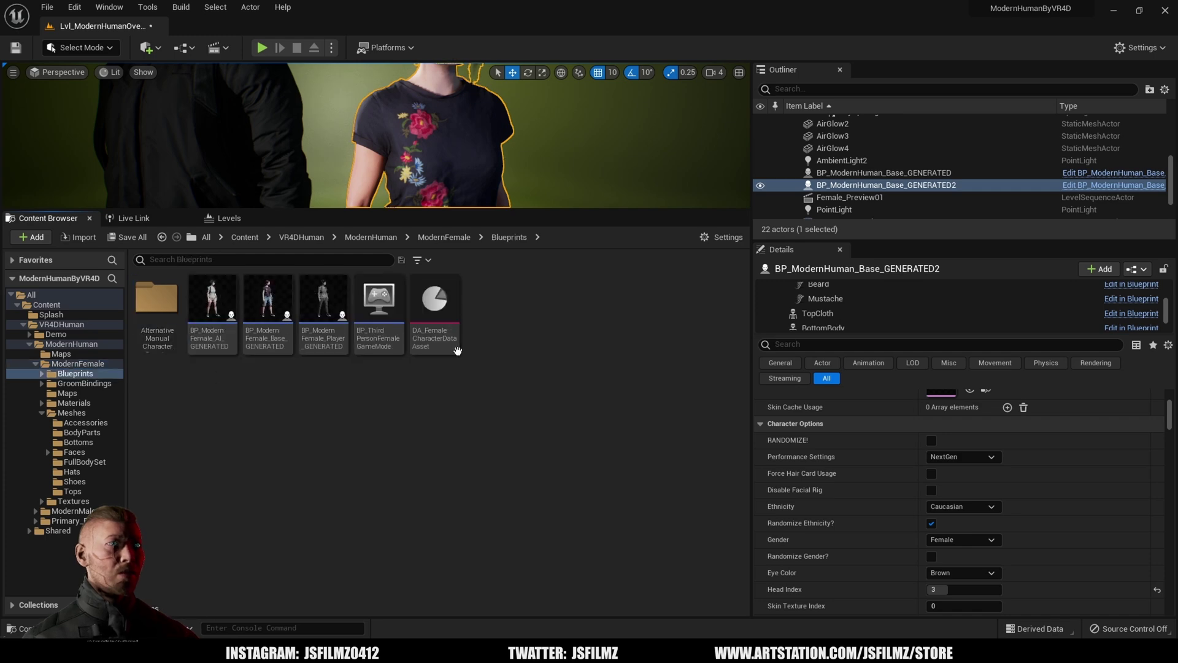
double_click(434, 300)
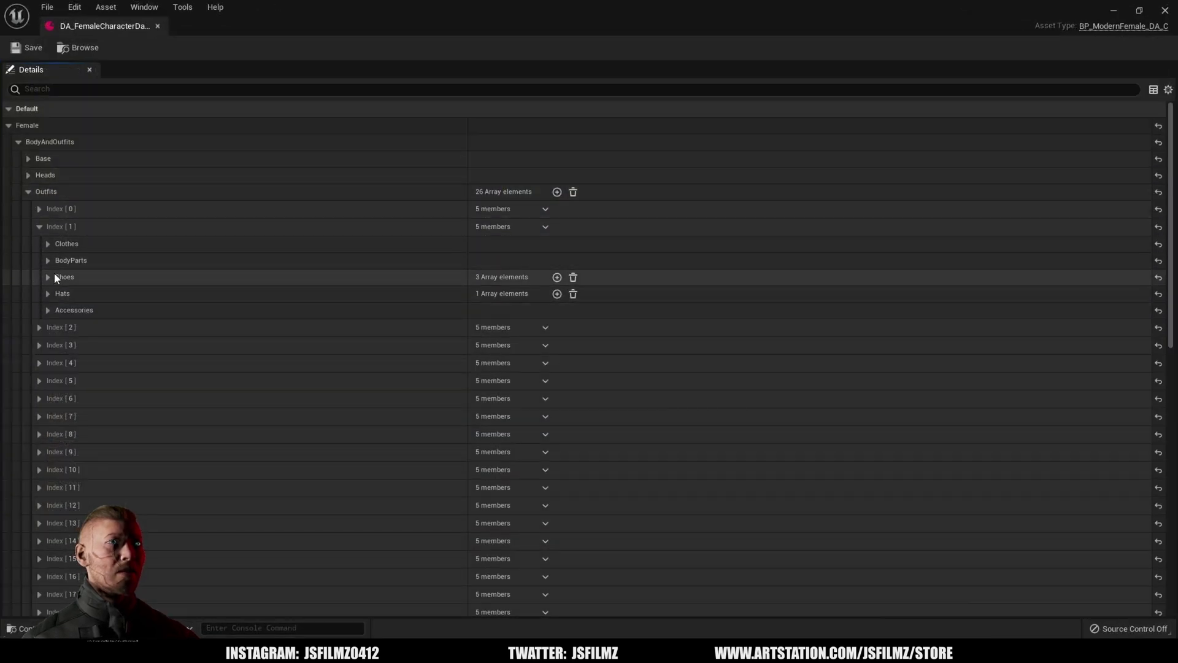
Examine the mesh assigned to the top clothes entry of female outfit index 1.
click(48, 244)
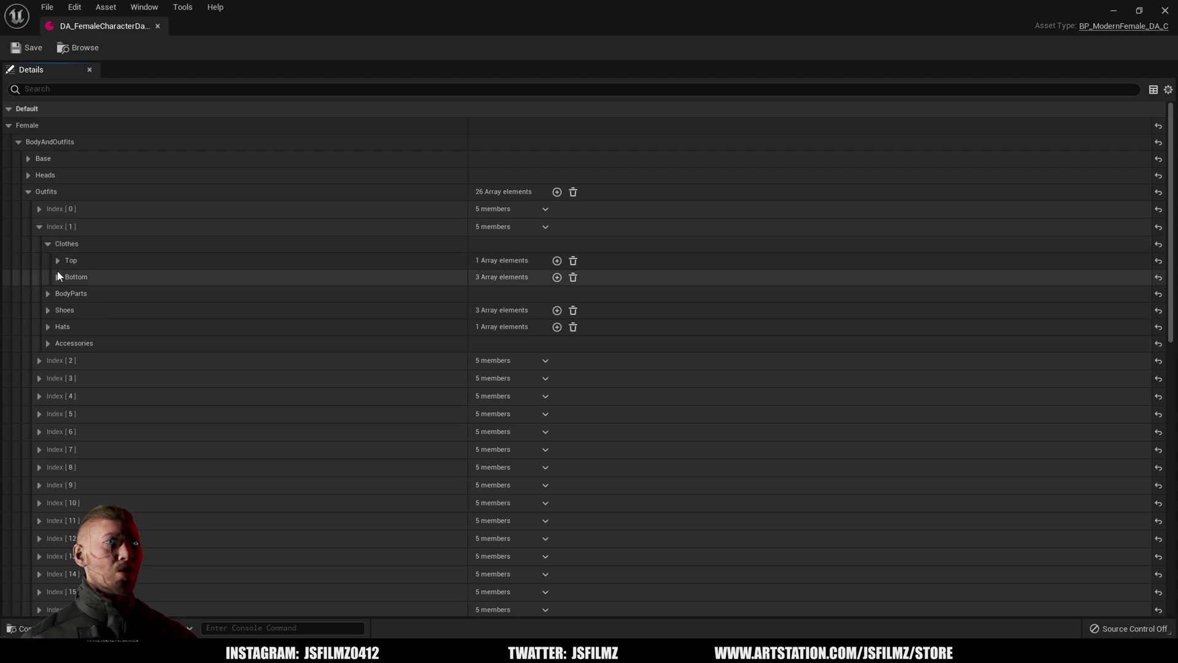
click(57, 260)
click(68, 277)
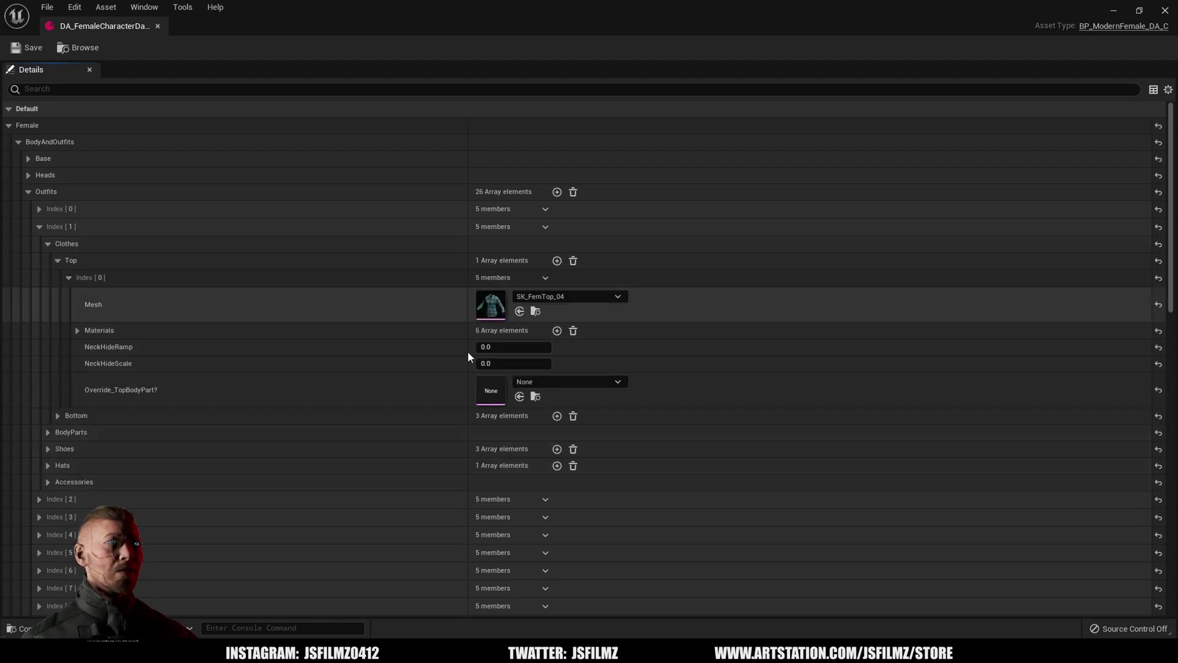
scroll(9, 471, down, 3)
Examine the mesh assigned to the top clothes entry of female outfit index 2.
click(39, 402)
click(48, 419)
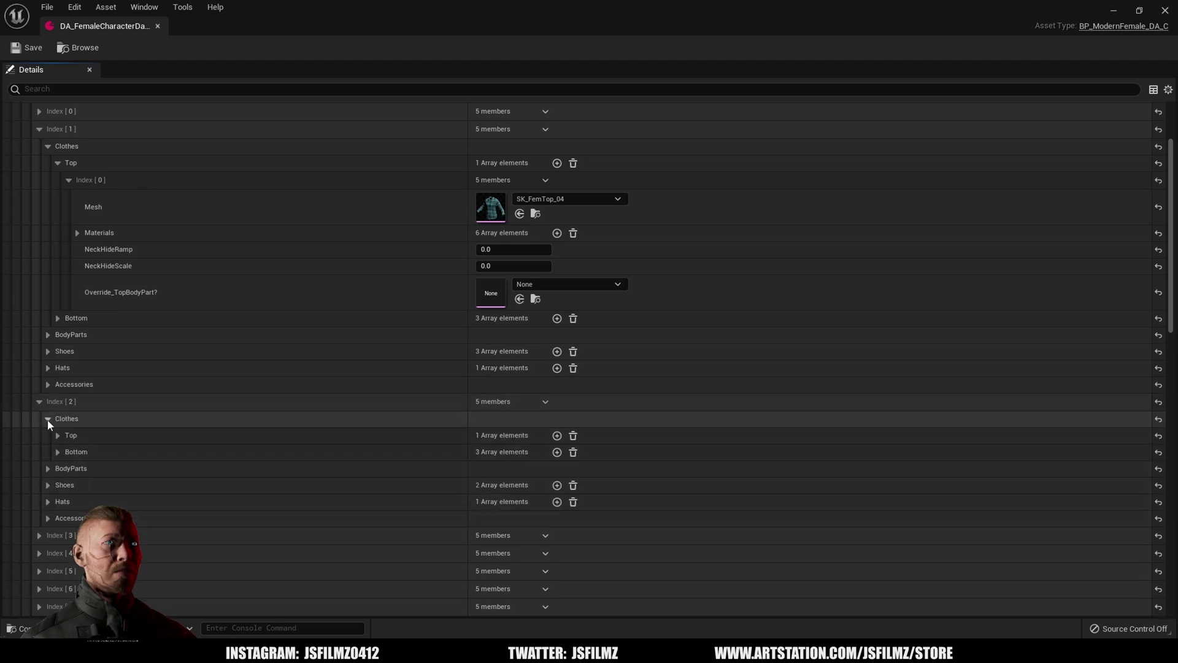
click(57, 435)
click(69, 452)
scroll(116, 462, down, 3)
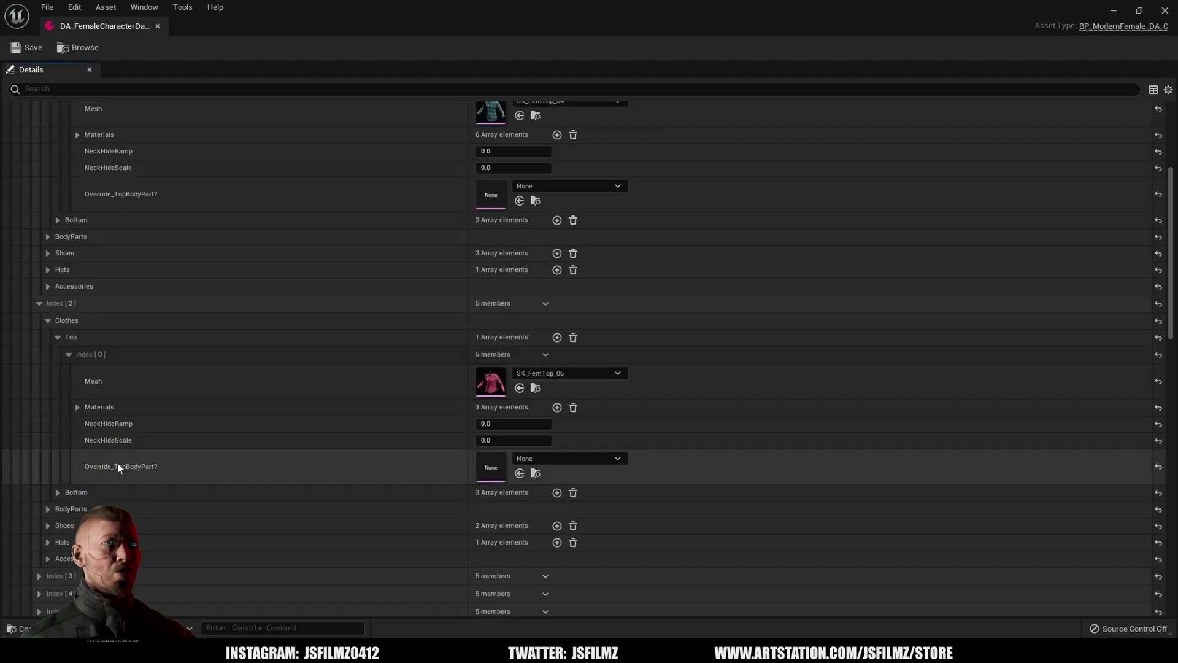
Examine the mesh assigned to the top clothes entry of female outfit index 3.
scroll(117, 462, down, 4)
click(39, 497)
scroll(40, 495, down, 5)
click(49, 416)
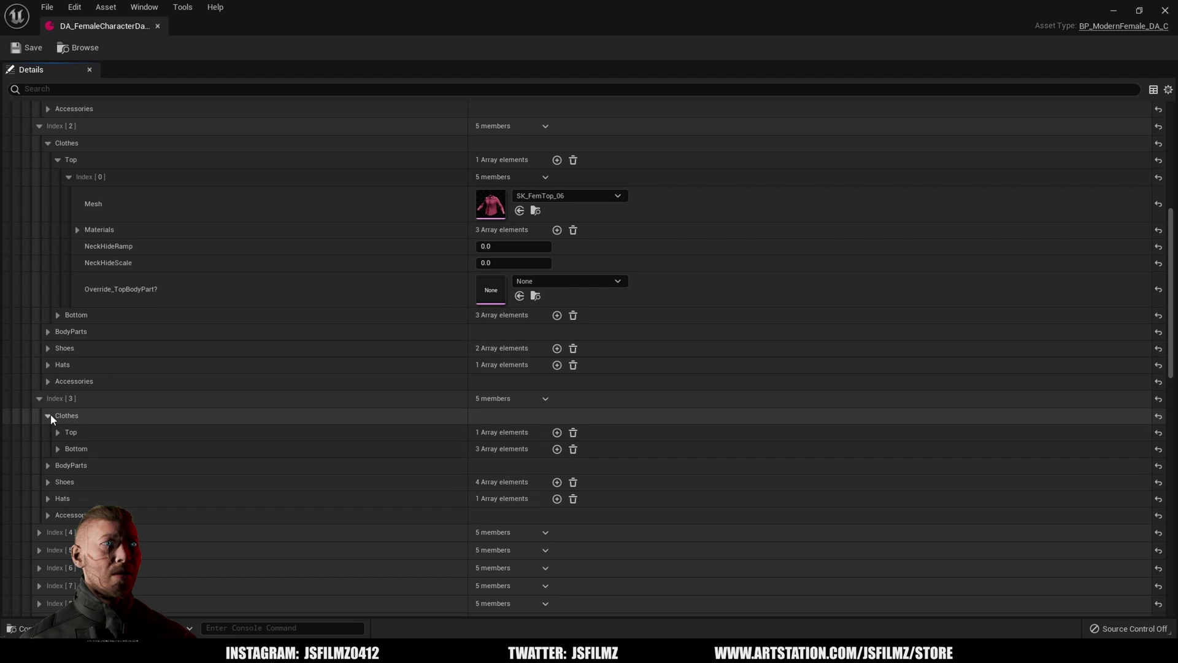
click(59, 434)
click(68, 450)
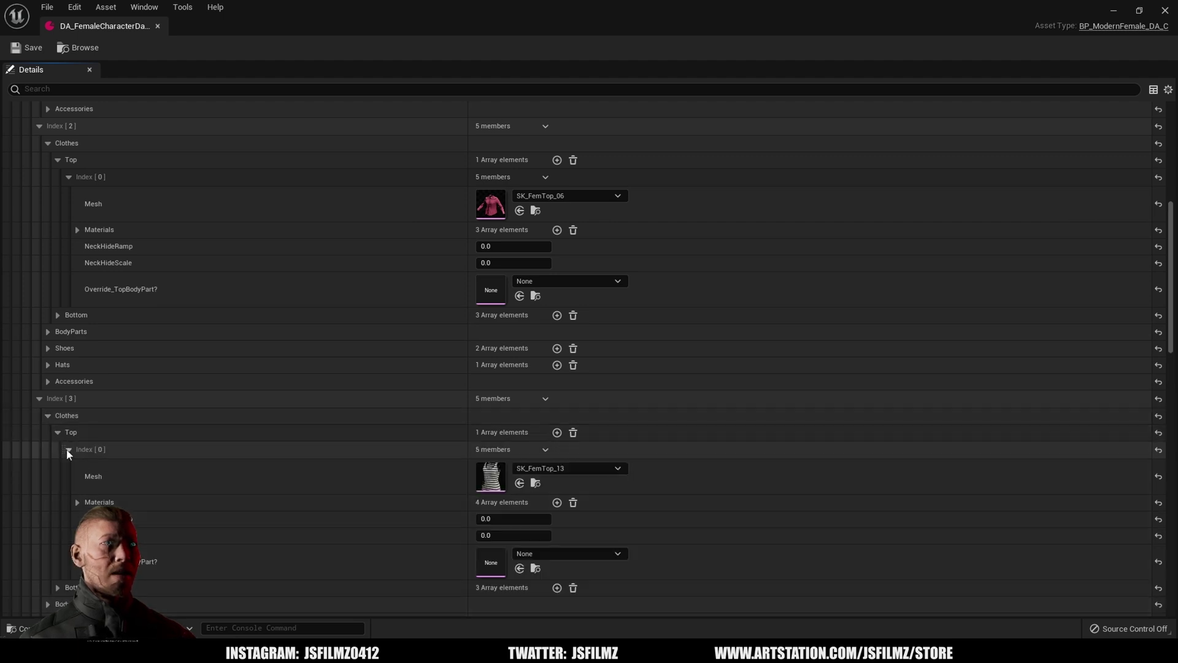
scroll(429, 487, down, 1)
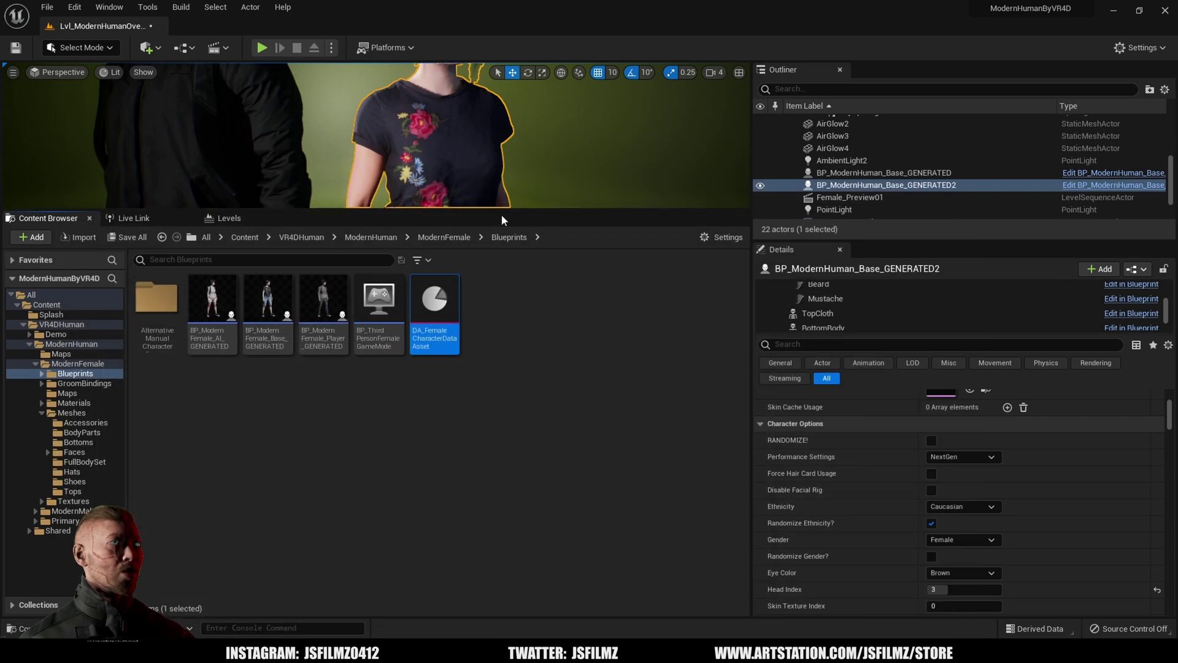
Return to the level, enlarge the viewport, and set the female character's outfit index to 3.
drag(503, 210, 502, 569)
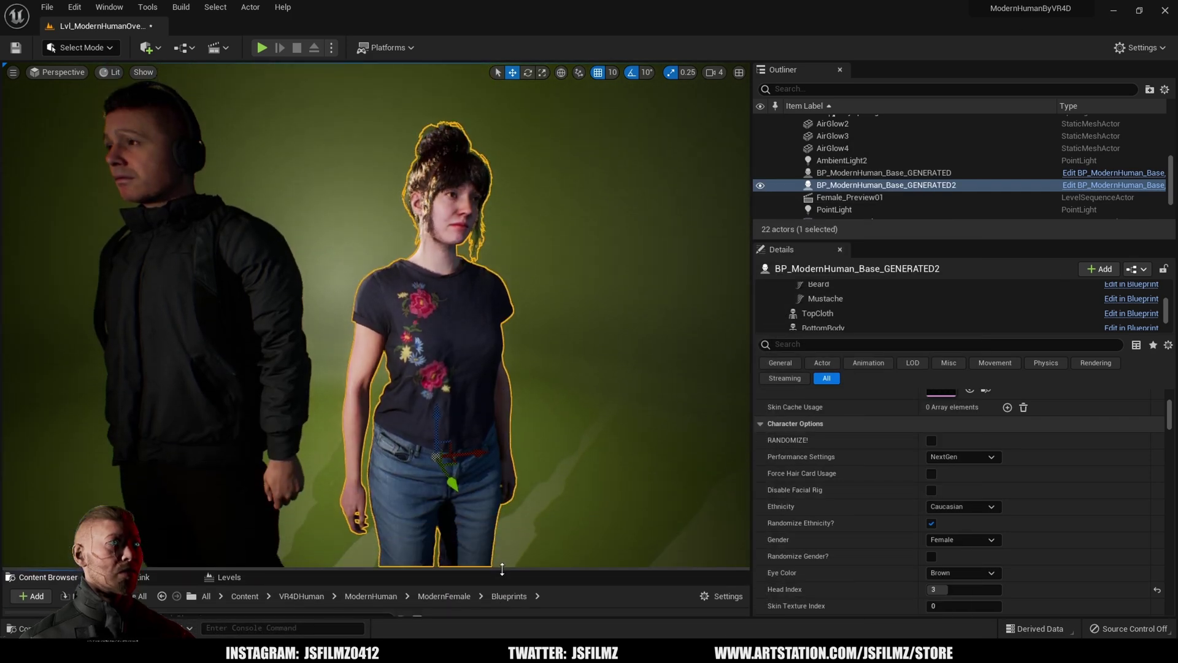
scroll(982, 451, down, 5)
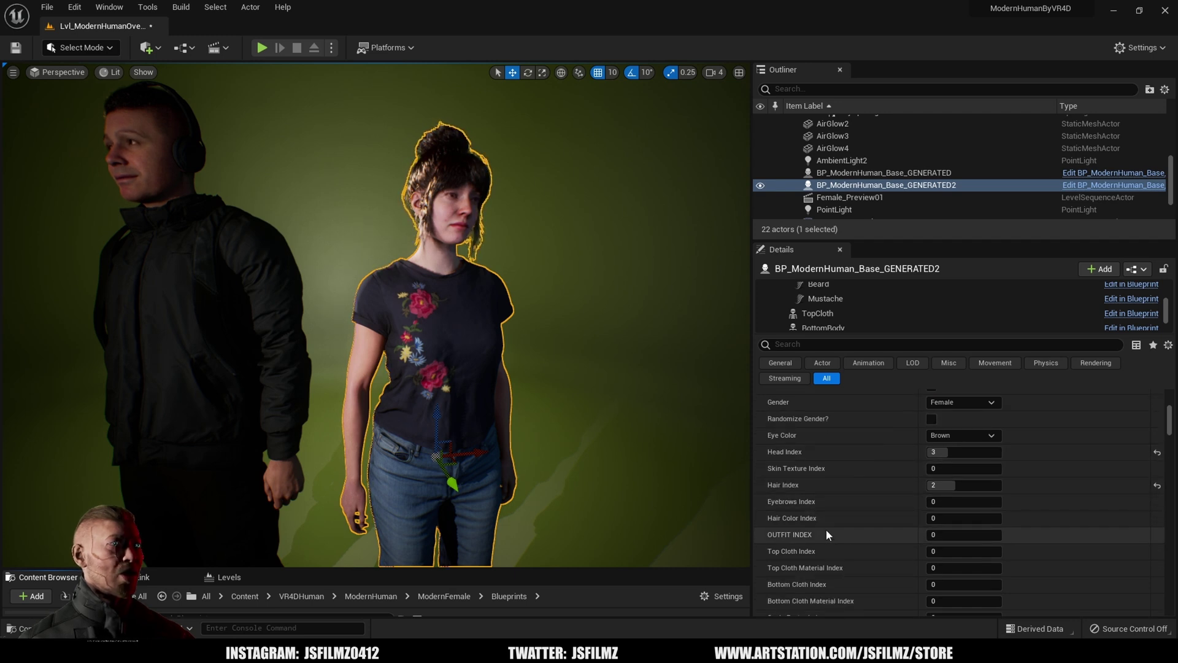
click(931, 534)
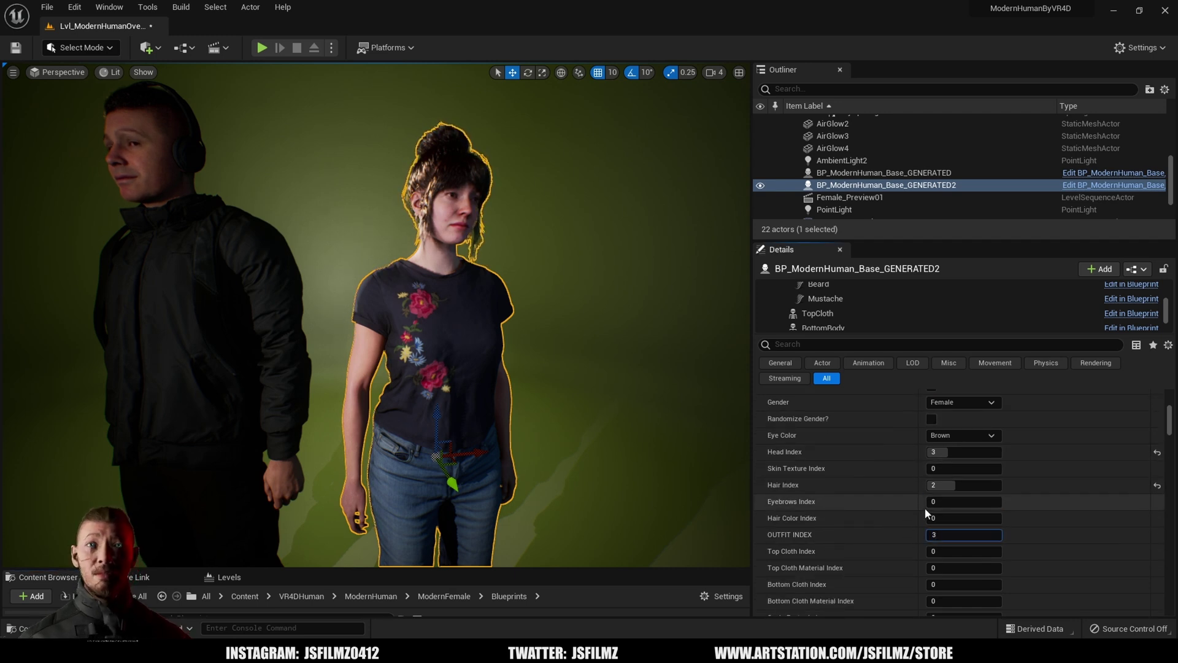
text(3)
key(Return)
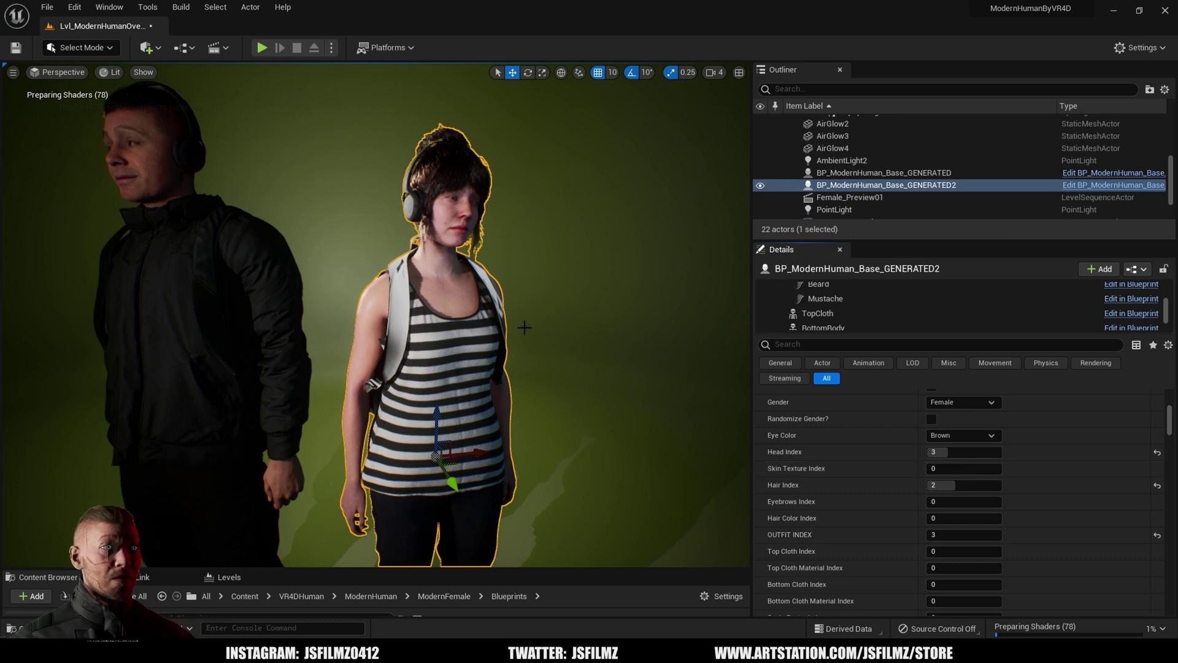
Disable Use Accessory 01 on the female character BP_ModernHuman_Base_GENERATED2.
scroll(870, 491, down, 5)
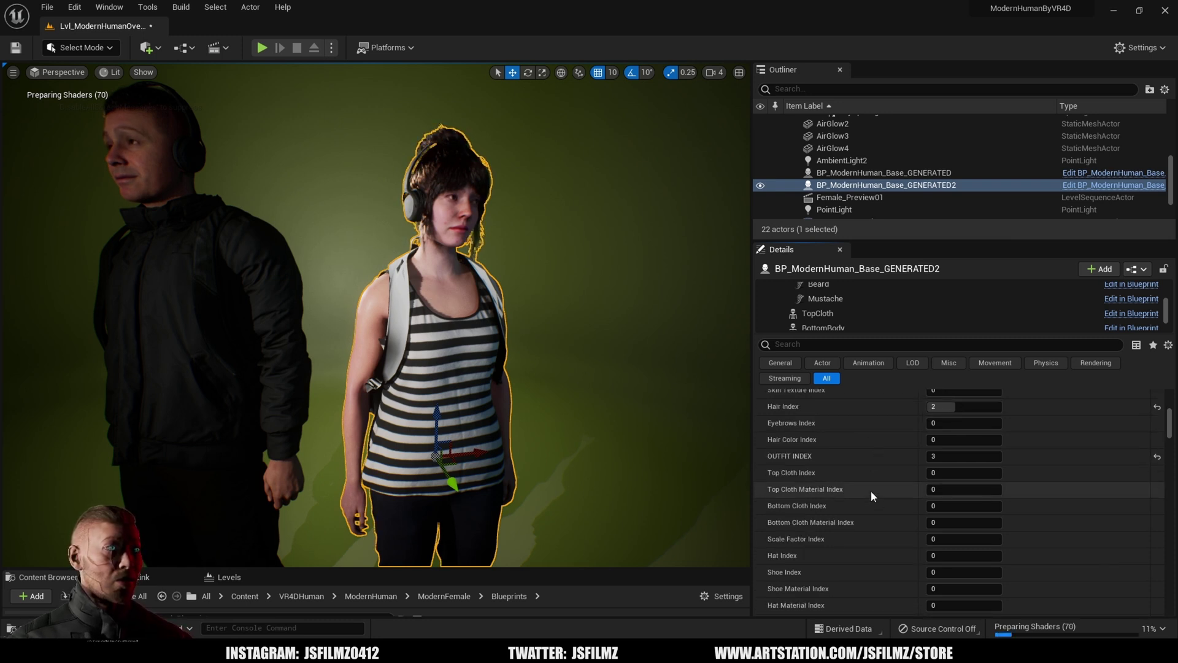
scroll(874, 513, down, 4)
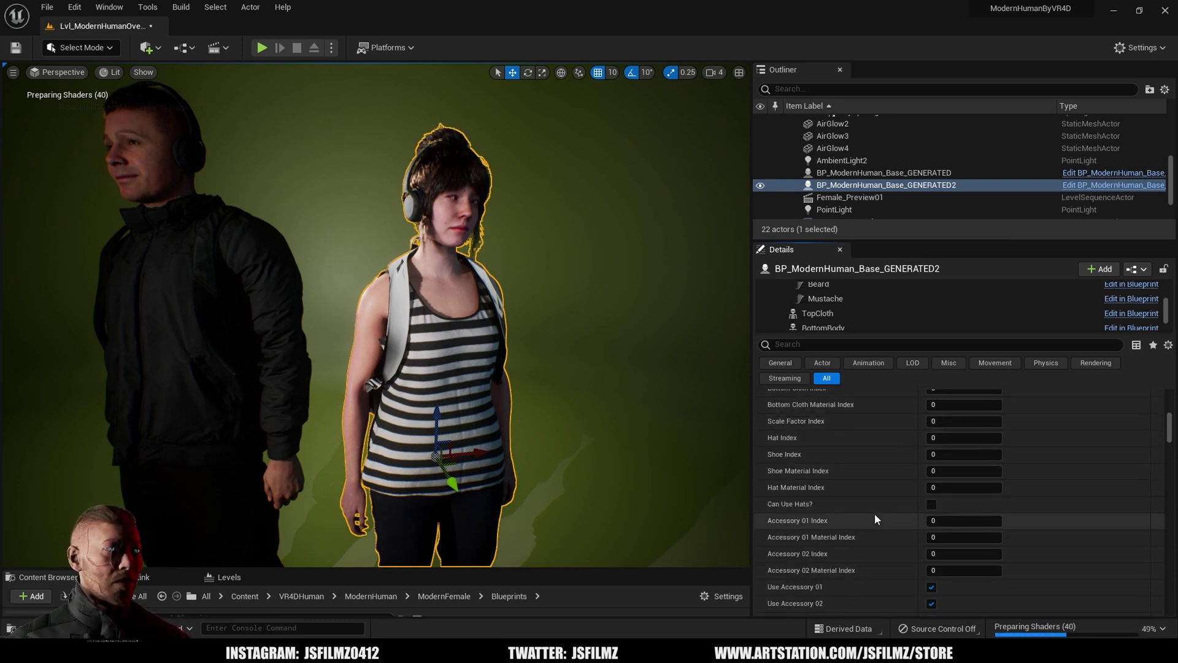
click(931, 547)
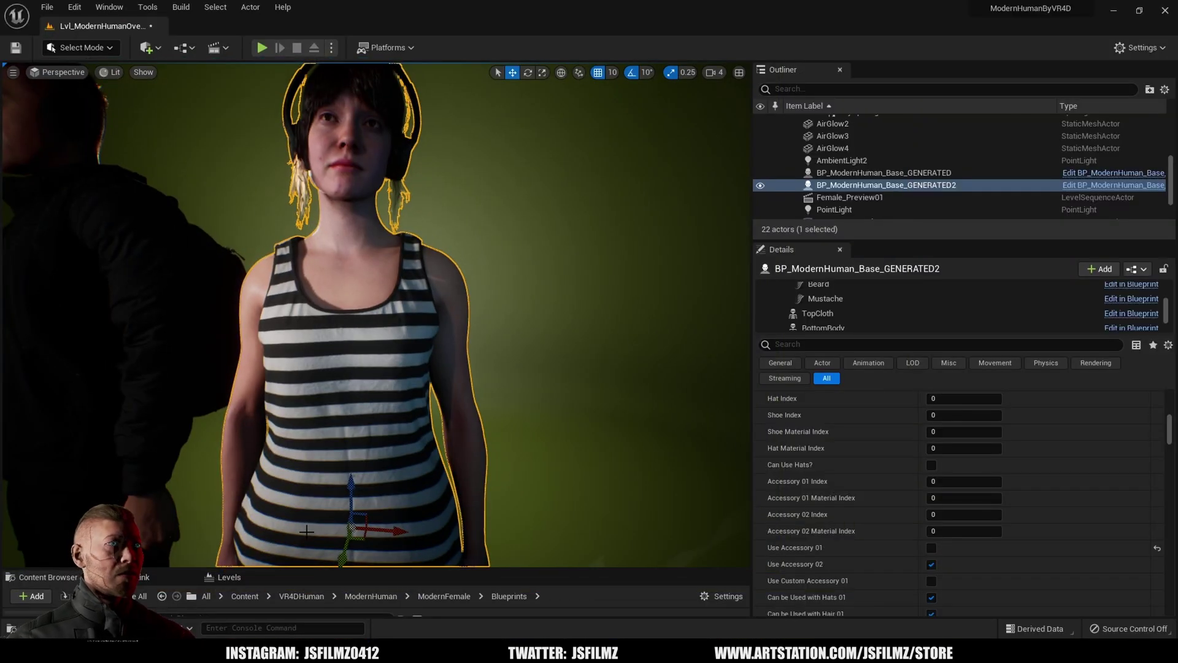
Reopen DA_FemaleCharacterDataAsset and examine the mesh assigned to the top of female outfit index 4.
drag(304, 567, 326, 398)
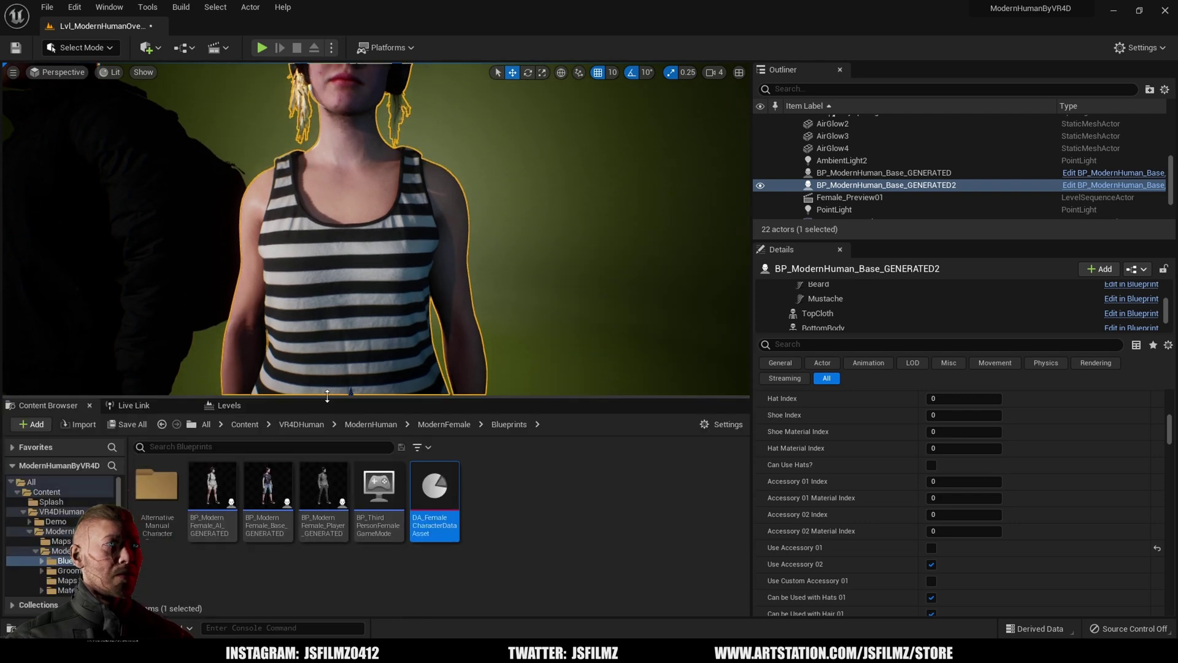
double_click(449, 510)
scroll(248, 451, down, 5)
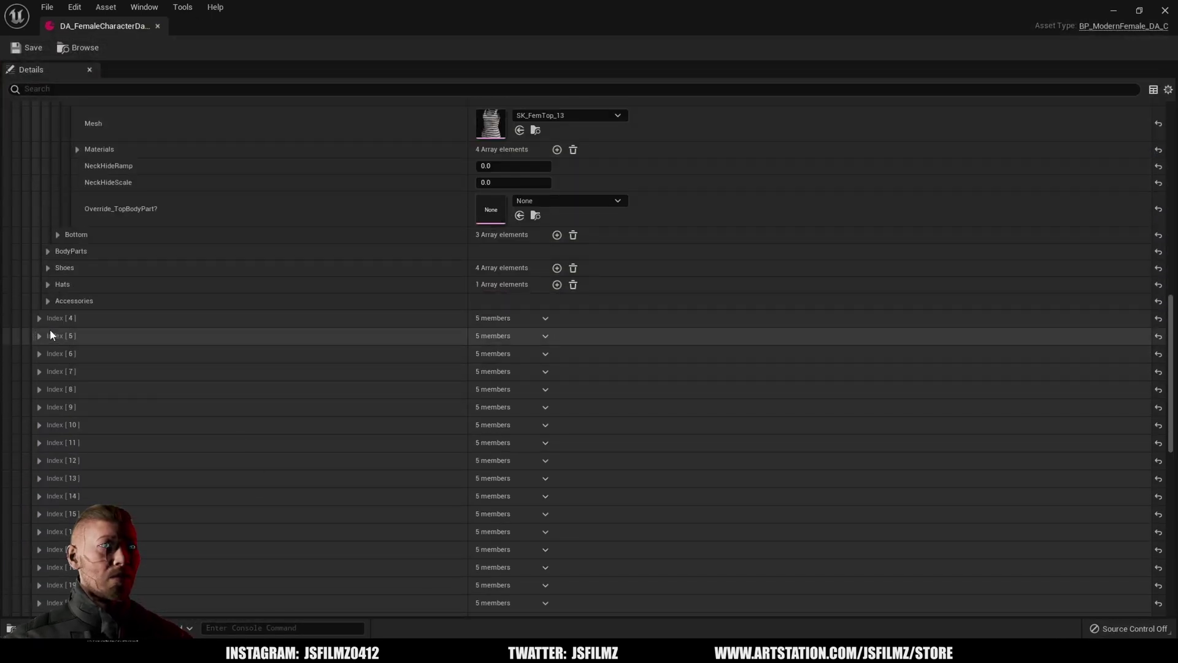
click(39, 318)
click(48, 336)
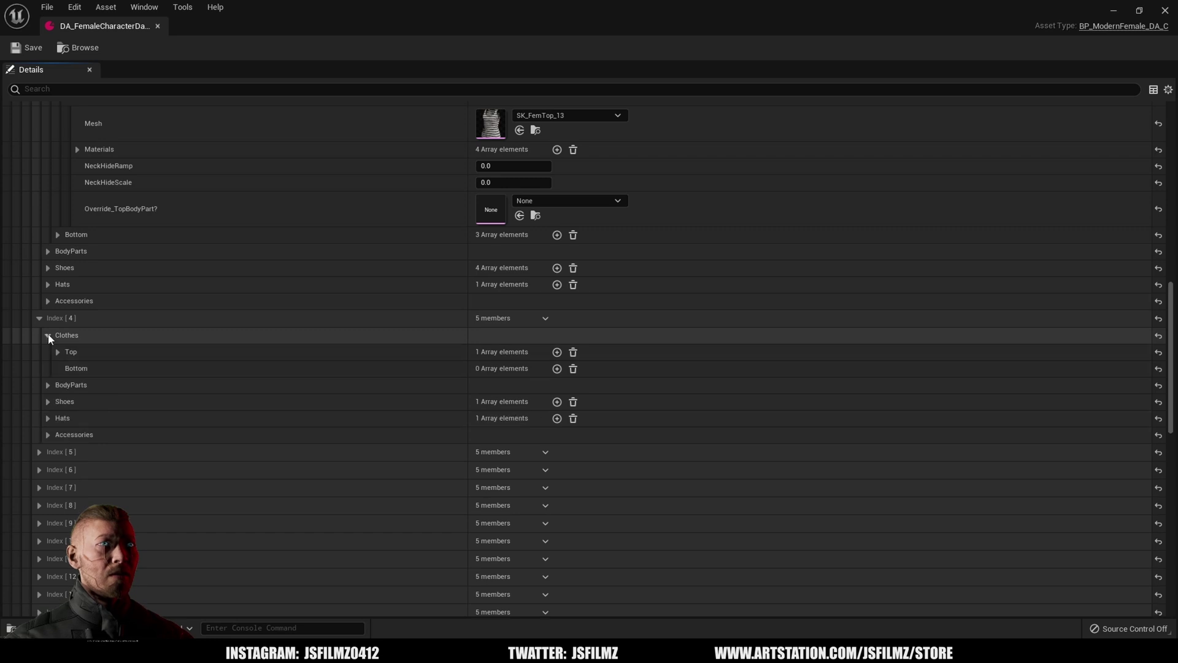
click(57, 352)
click(69, 369)
scroll(142, 423, down, 3)
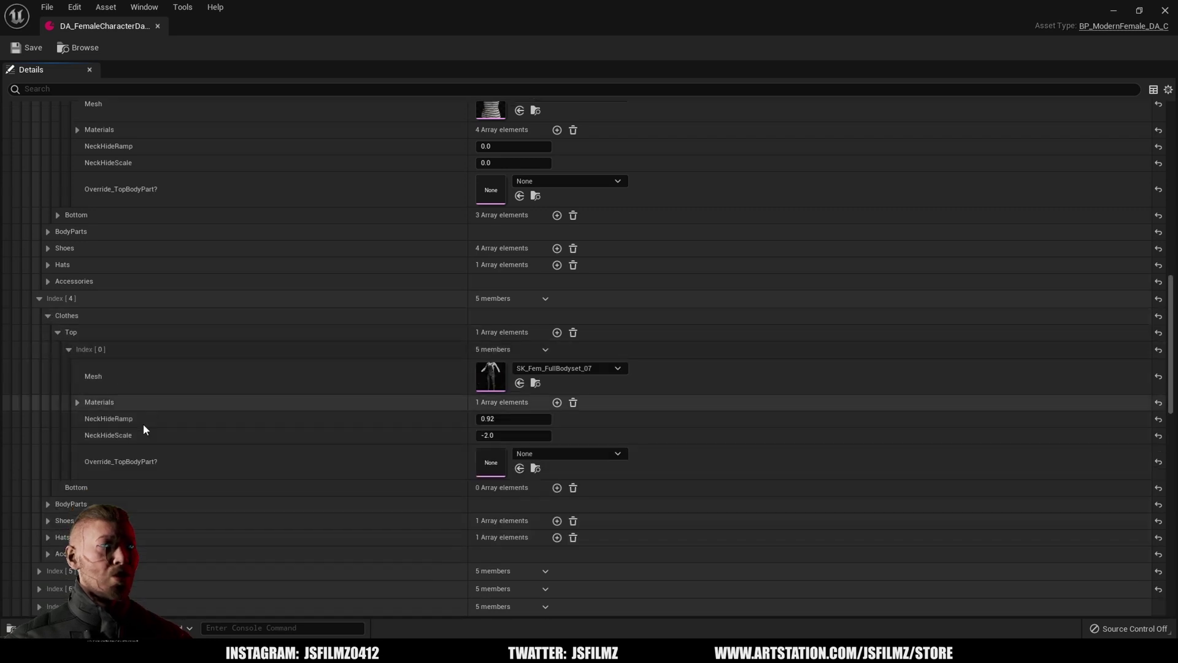
Examine the mesh assigned to the top clothes entry of female outfit index 5.
click(38, 453)
click(48, 470)
click(59, 487)
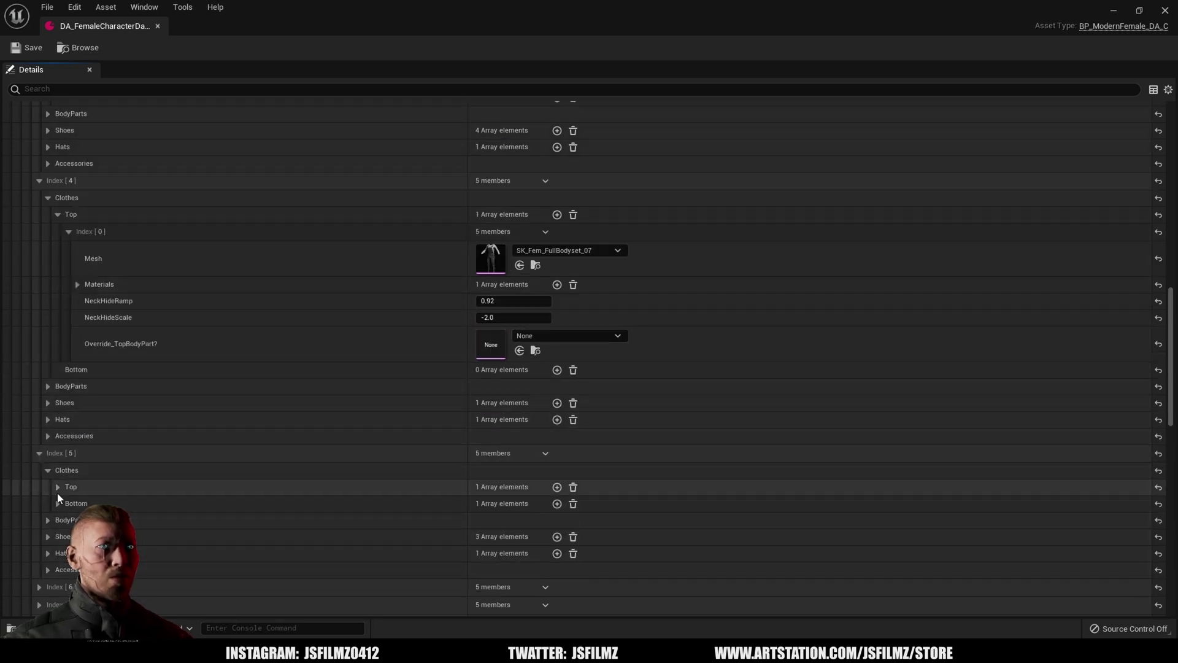
click(68, 504)
scroll(39, 549, down, 4)
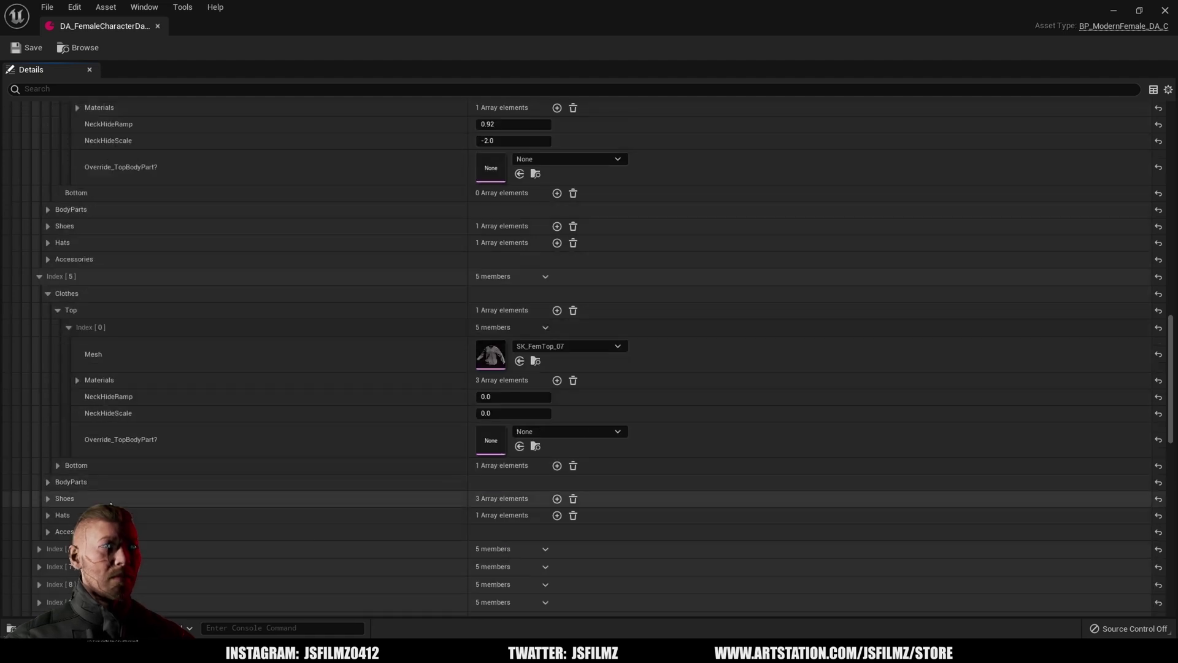
Examine the mesh assigned to the top clothes entry of female outfit index 6.
click(39, 549)
scroll(39, 550, down, 2)
click(48, 468)
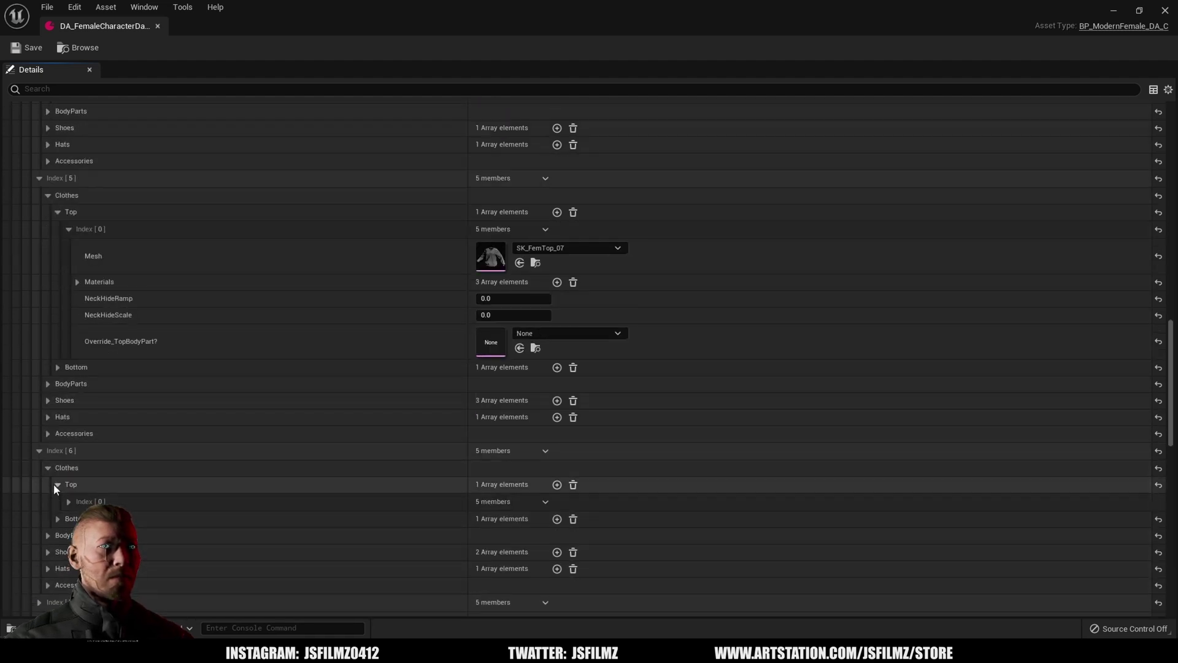
click(58, 484)
click(69, 502)
scroll(594, 508, down, 8)
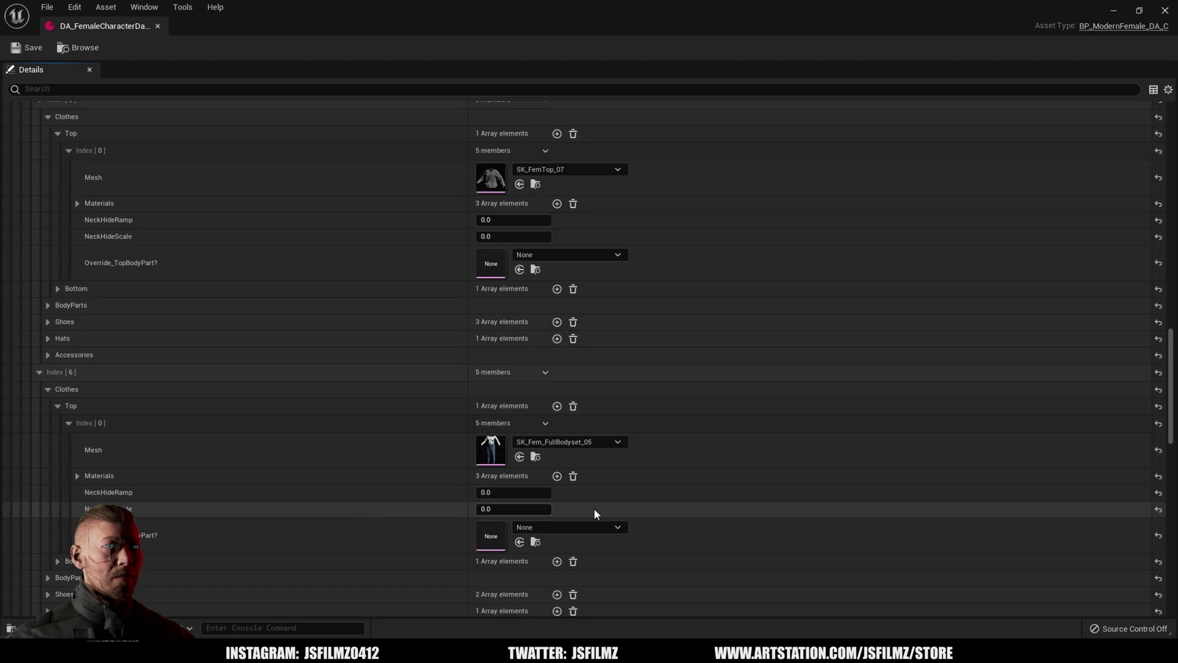
Examine the mesh assigned to the top clothes entry of female outfit index 7.
click(39, 381)
click(48, 398)
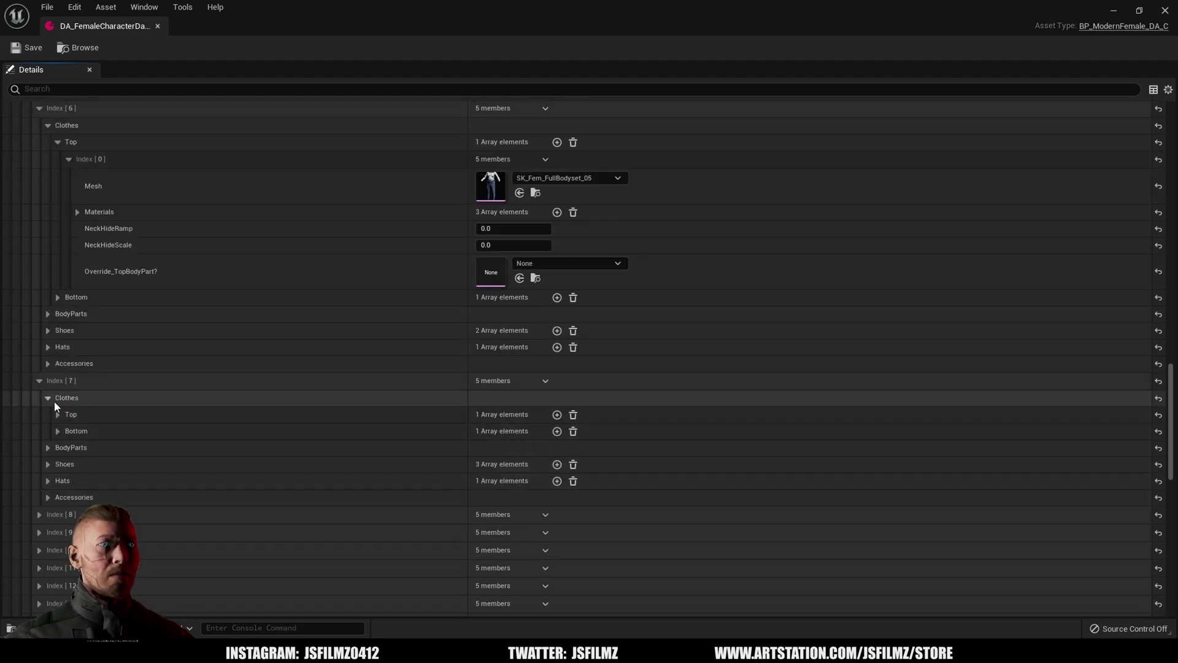
click(57, 414)
click(69, 431)
scroll(74, 434, down, 4)
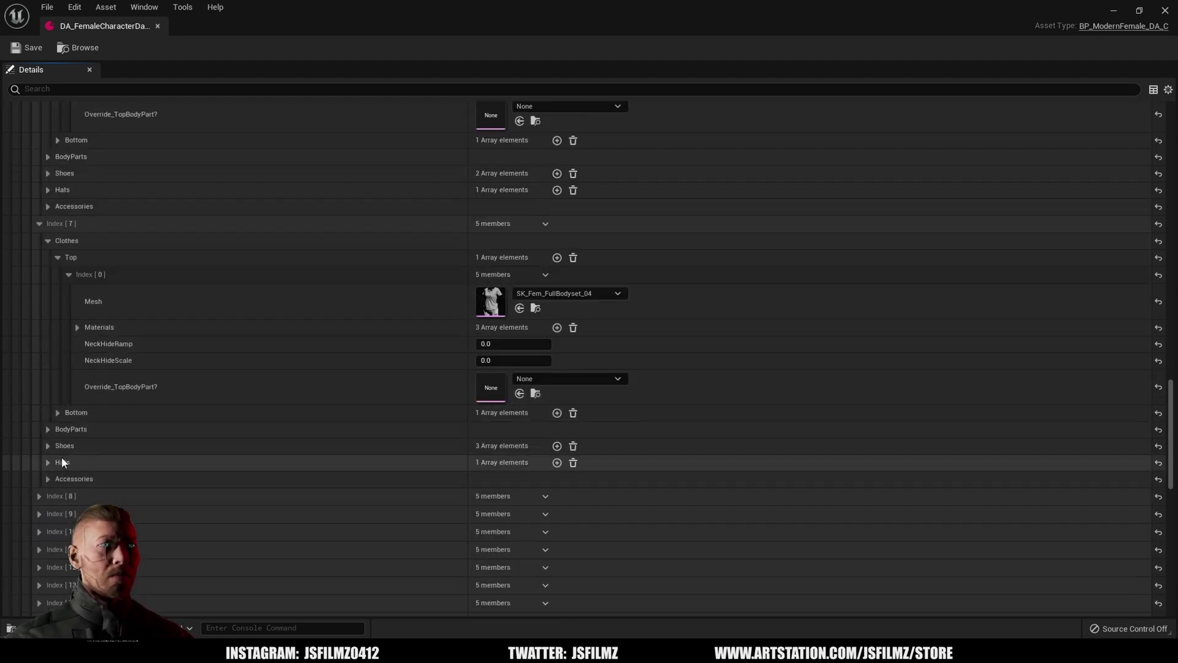
Examine the mesh assigned to the top clothes entry of female outfit index 8.
click(39, 496)
click(48, 513)
click(58, 530)
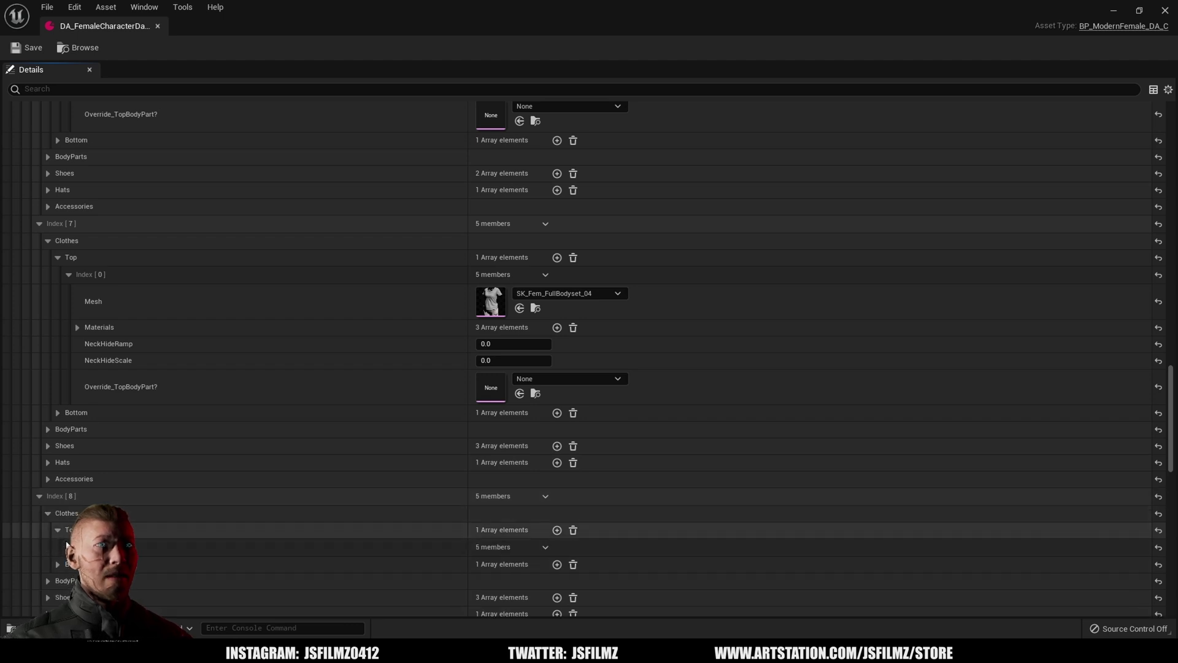
click(69, 547)
scroll(367, 558, down, 8)
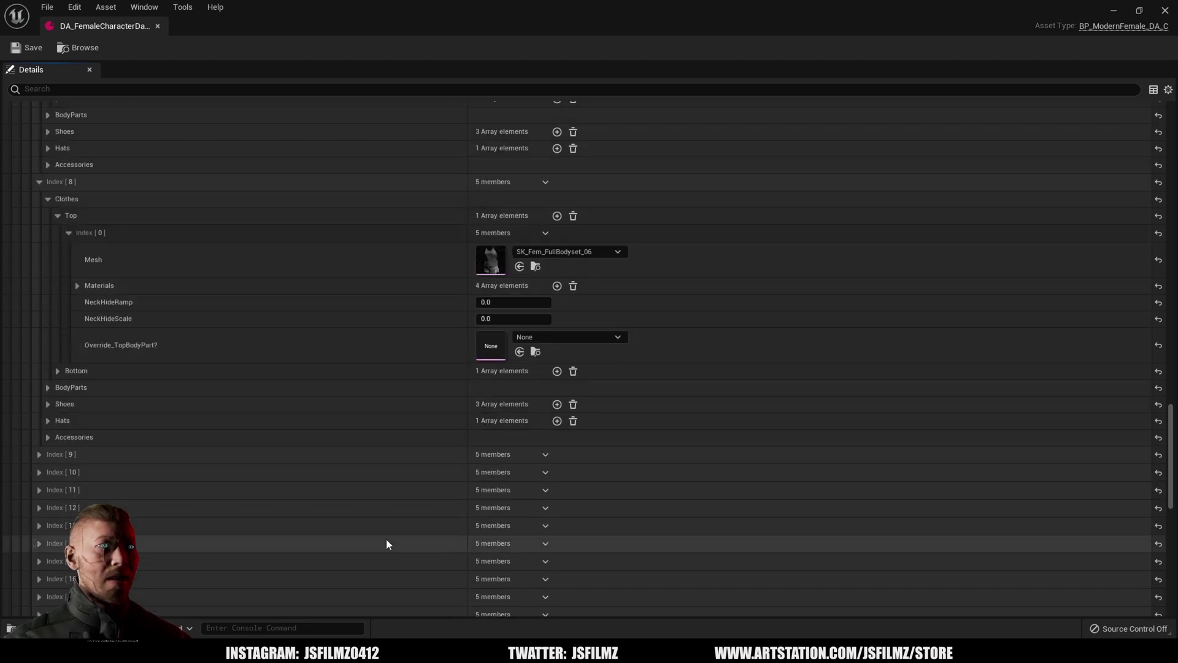
Examine the mesh assigned to the top clothes entry of female outfit index 9.
click(40, 454)
click(48, 472)
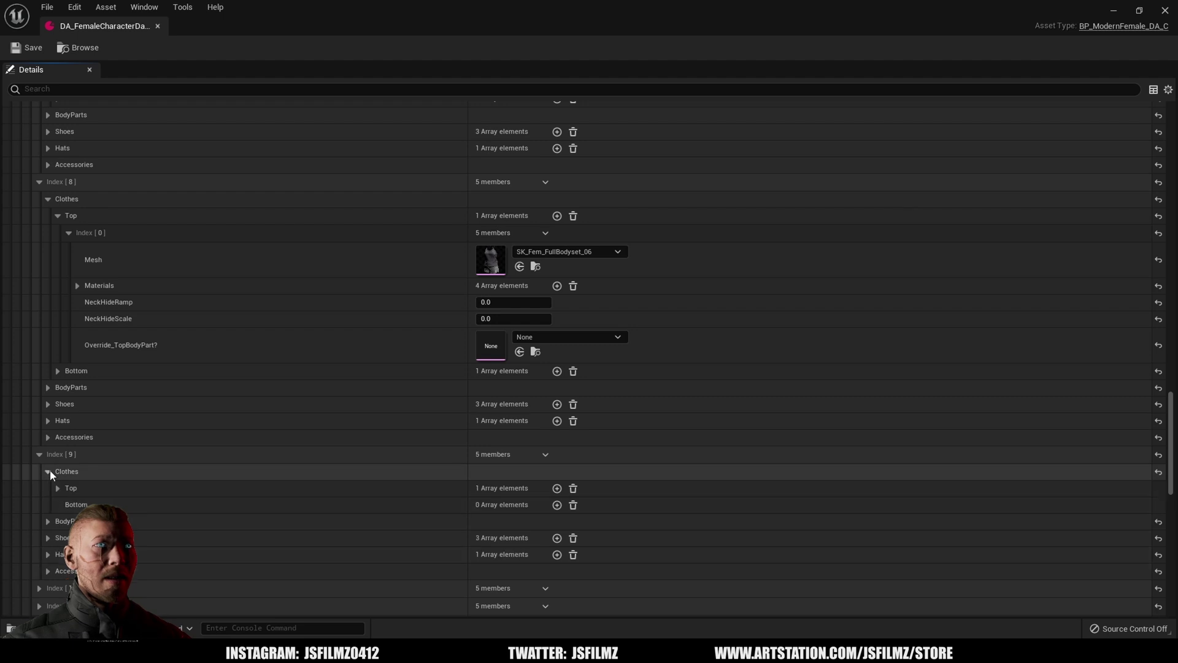
click(74, 490)
click(71, 506)
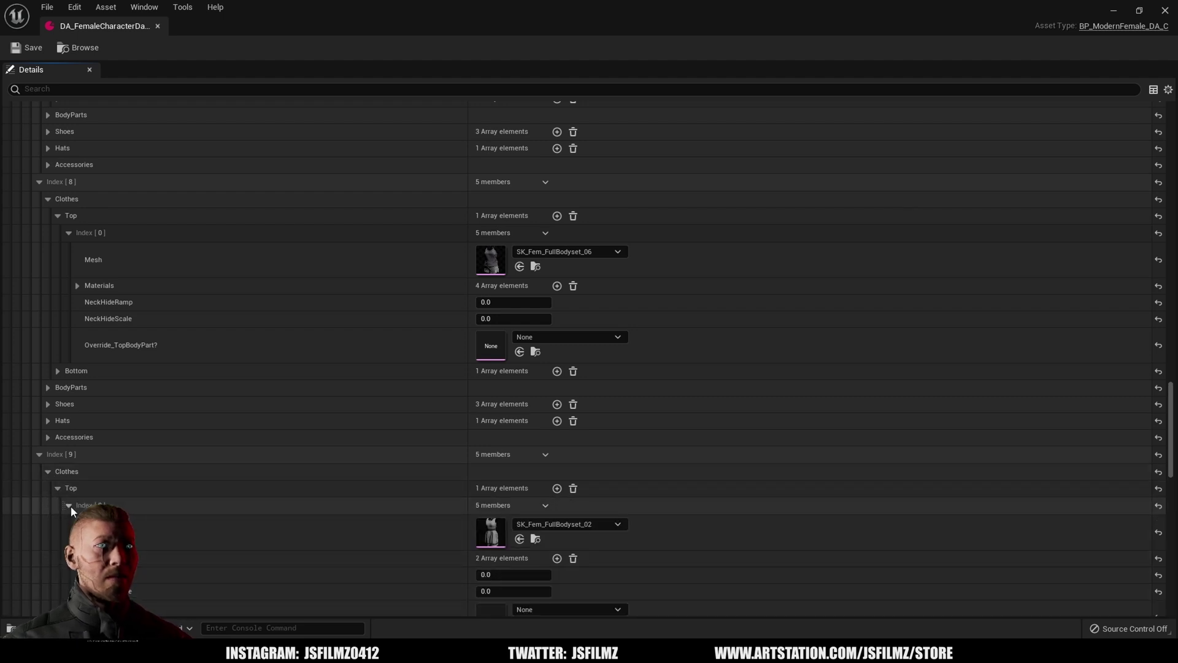
Examine the mesh assigned to the top clothes entry of female outfit index 10.
scroll(300, 517, down, 3)
scroll(514, 432, down, 3)
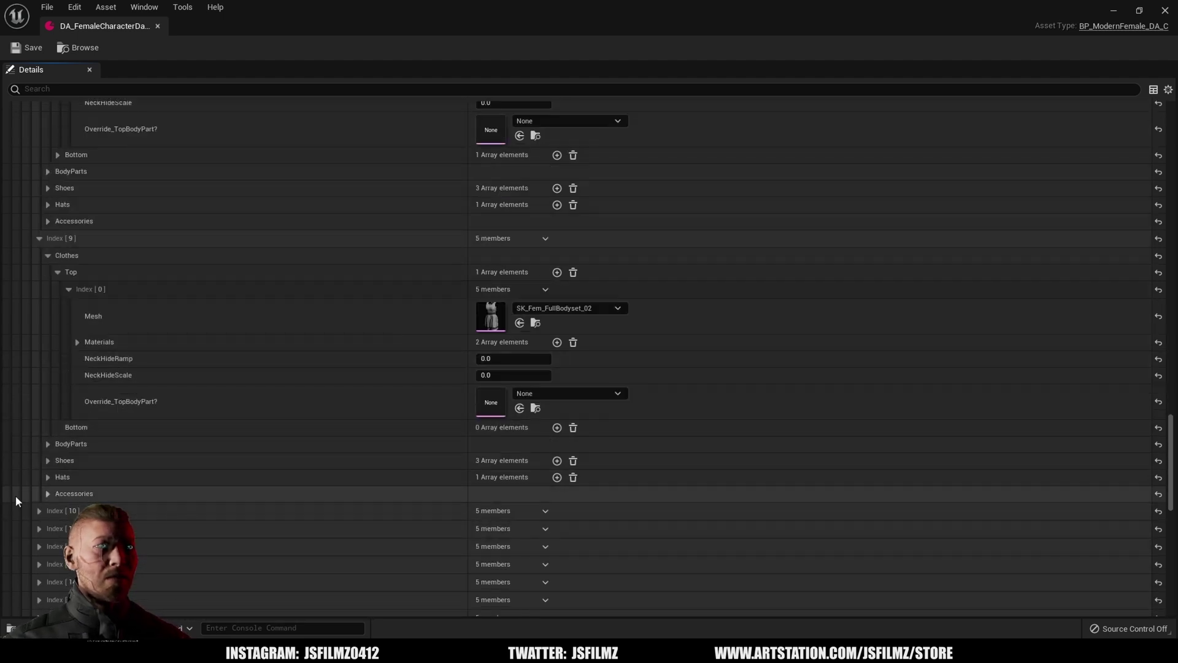
click(39, 511)
click(48, 528)
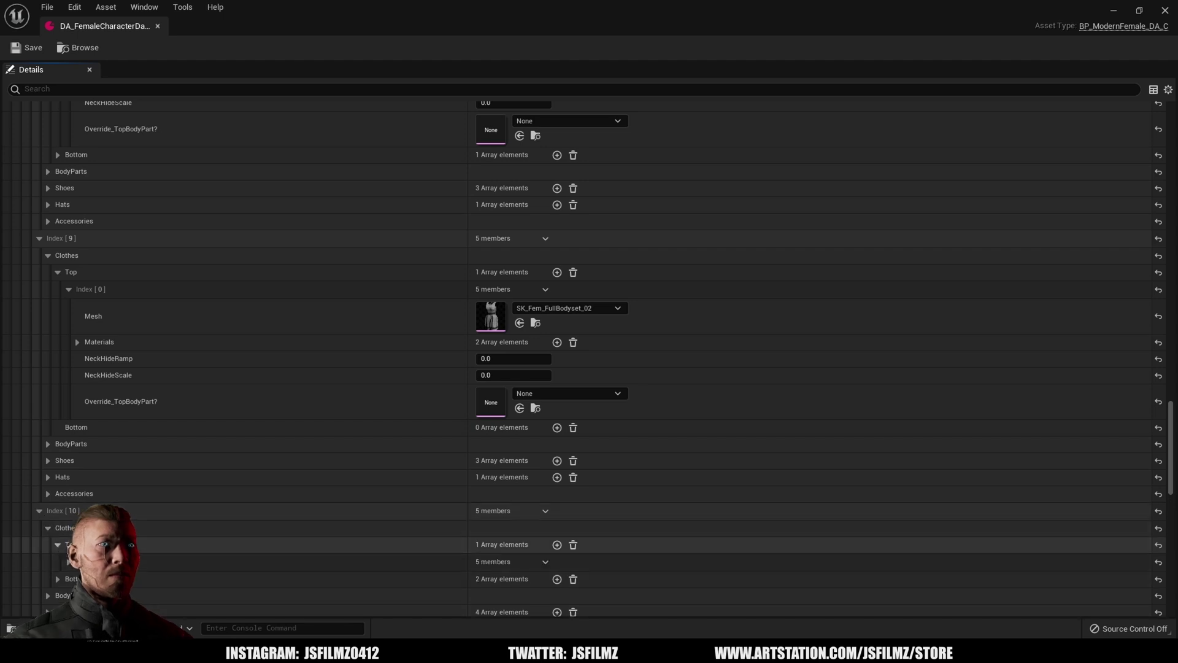
click(58, 544)
click(69, 562)
scroll(261, 537, down, 9)
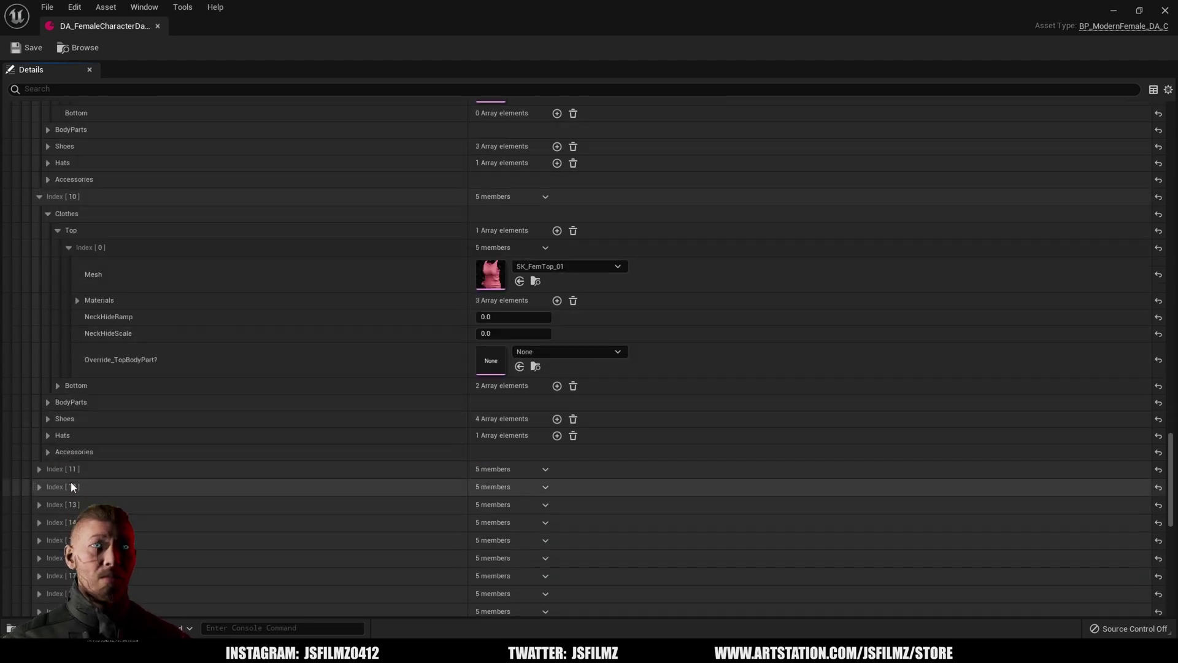
Examine the mesh assigned to the top clothes entry of female outfit index 11.
click(39, 469)
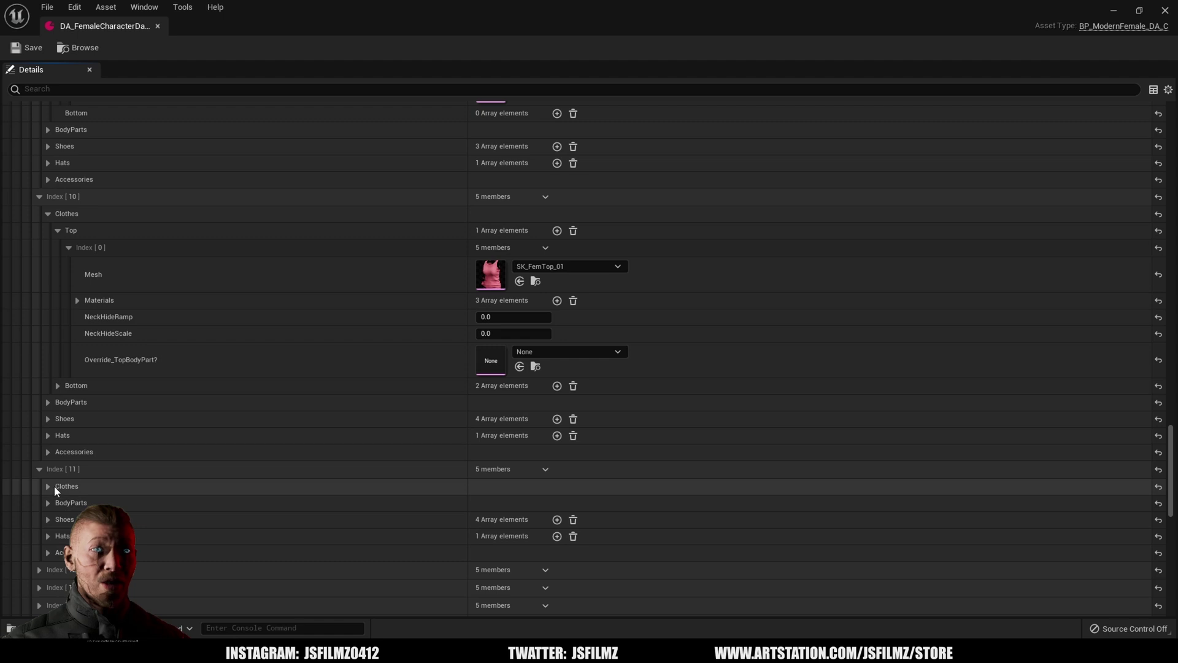
click(48, 487)
click(59, 503)
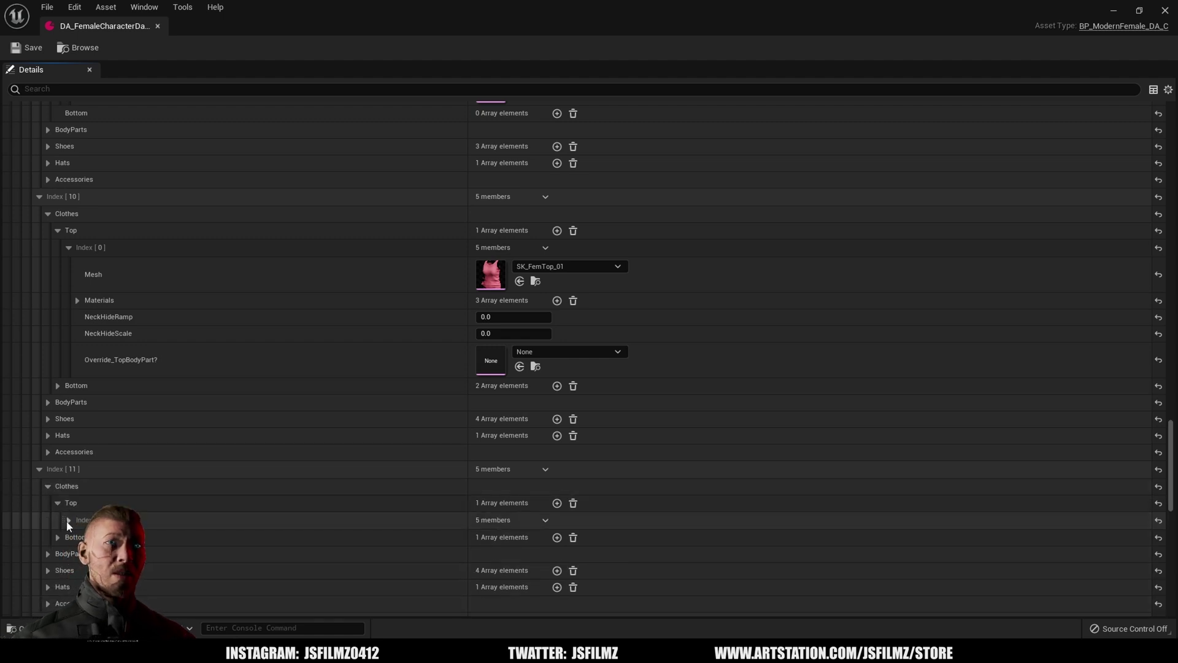
click(69, 520)
scroll(149, 503, down, 8)
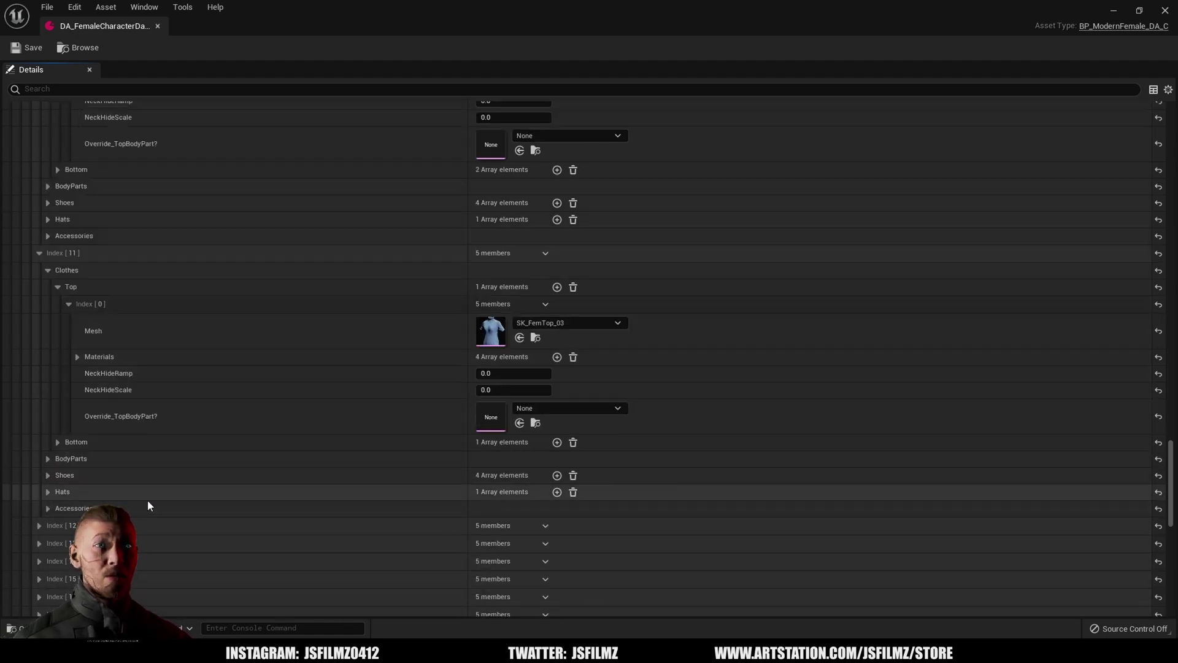
Examine the mesh assigned to the top clothes entry of female outfit index 12.
click(39, 467)
click(48, 484)
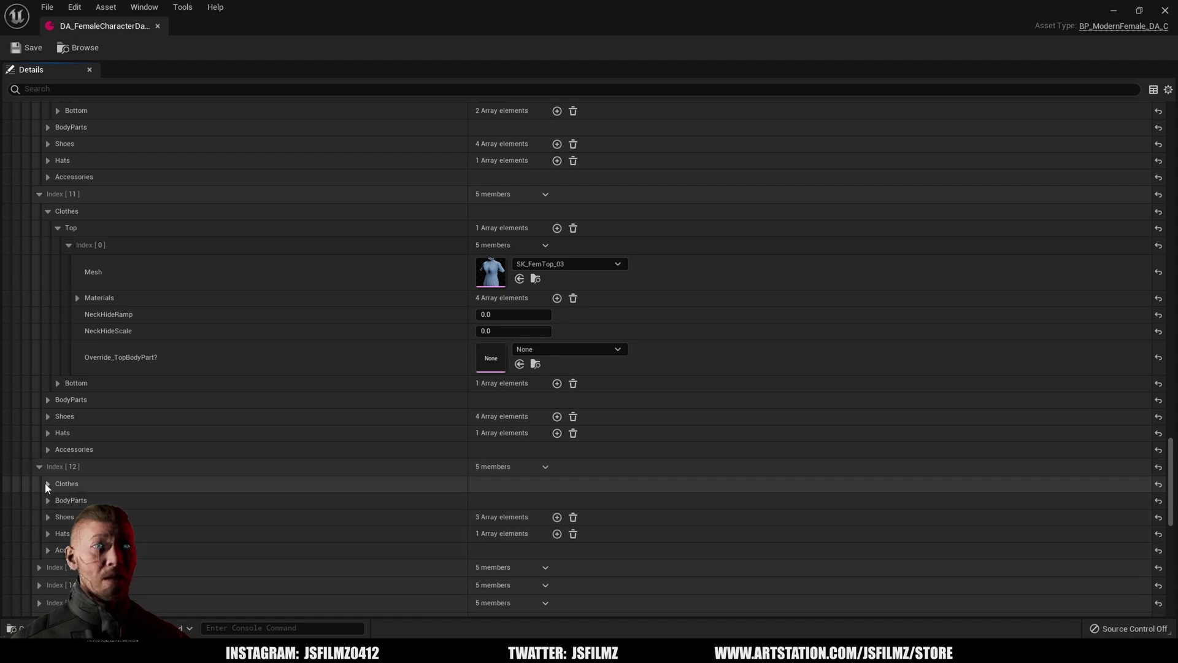
click(58, 501)
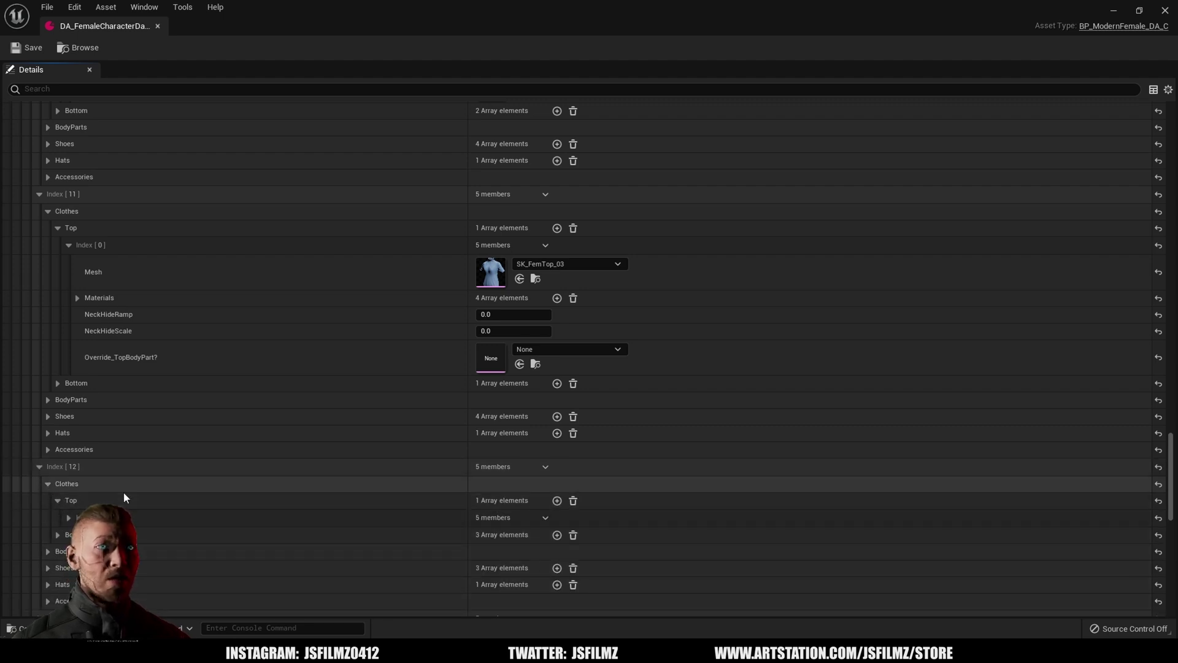
click(70, 518)
scroll(123, 516, down, 3)
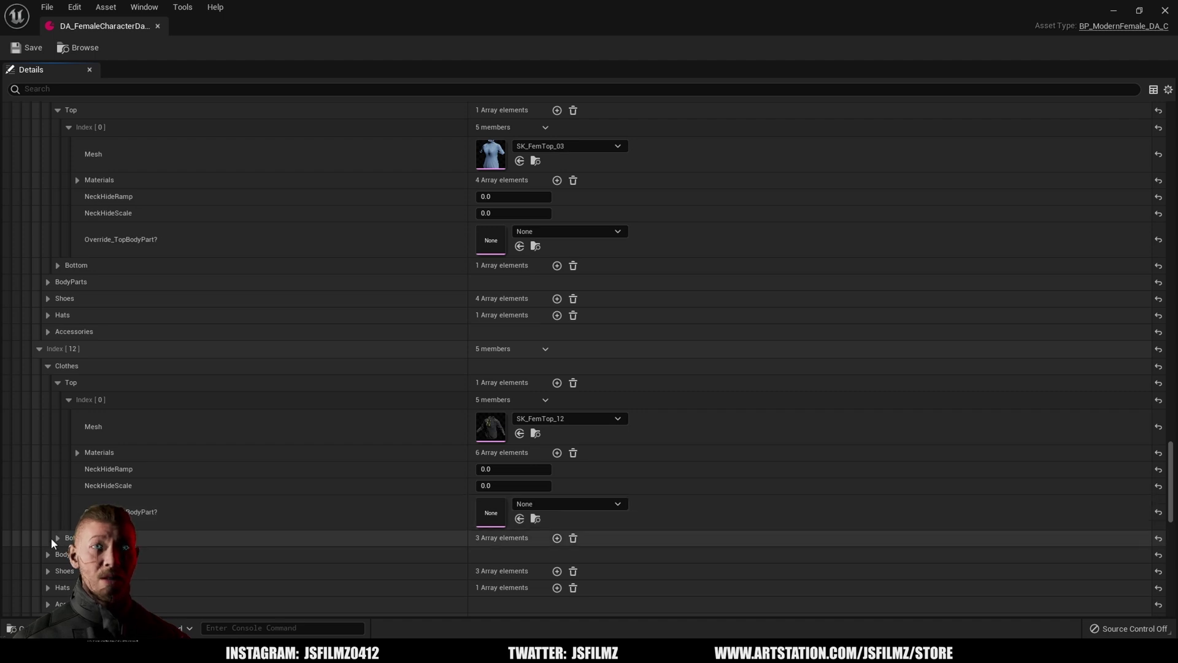
Examine the mesh assigned to the first top clothes entry of female outfit index 13.
scroll(50, 555, down, 3)
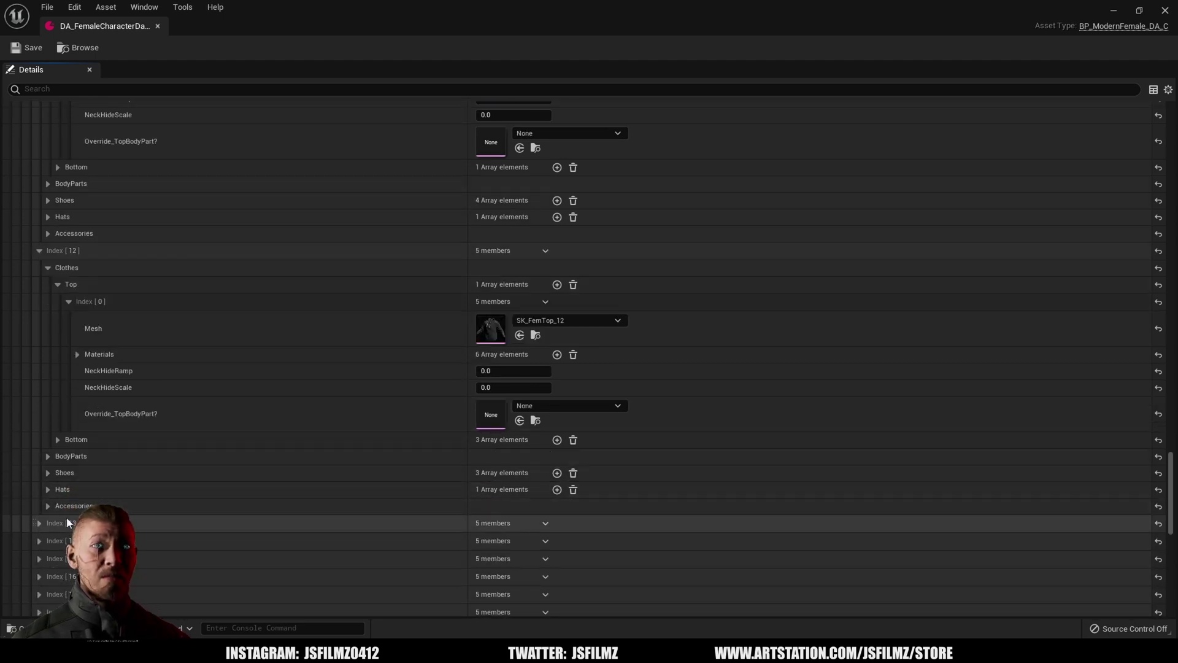
click(38, 523)
click(48, 540)
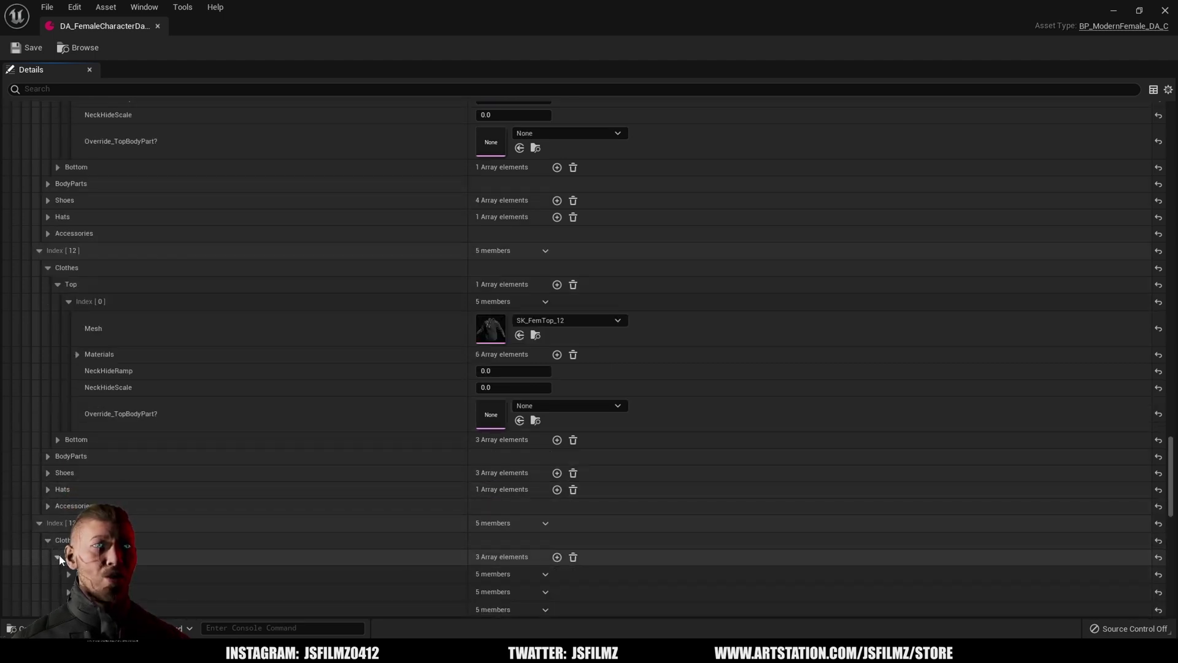
click(58, 556)
scroll(58, 556, down, 2)
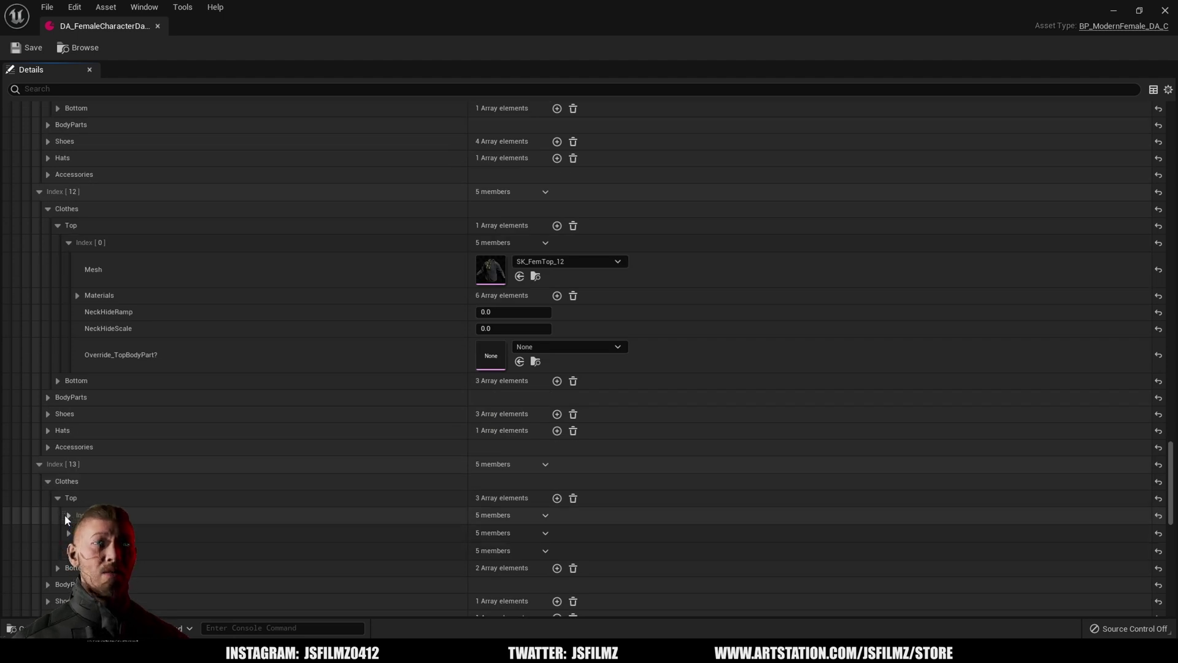
click(68, 515)
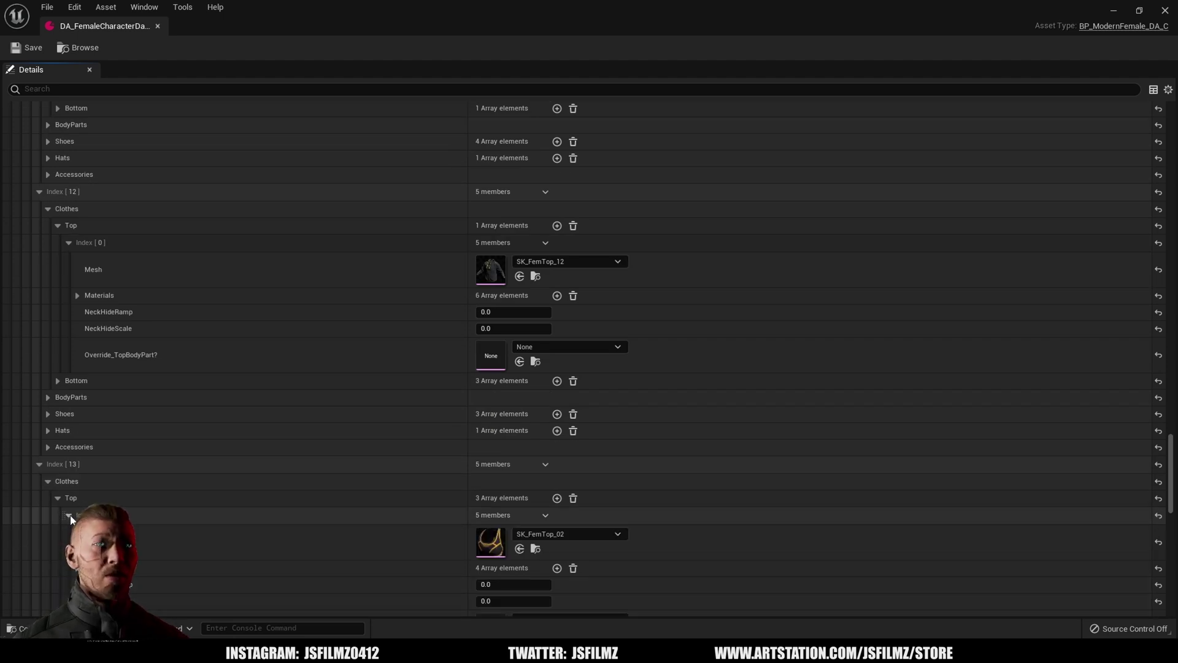
scroll(70, 515, down, 1)
scroll(574, 496, down, 3)
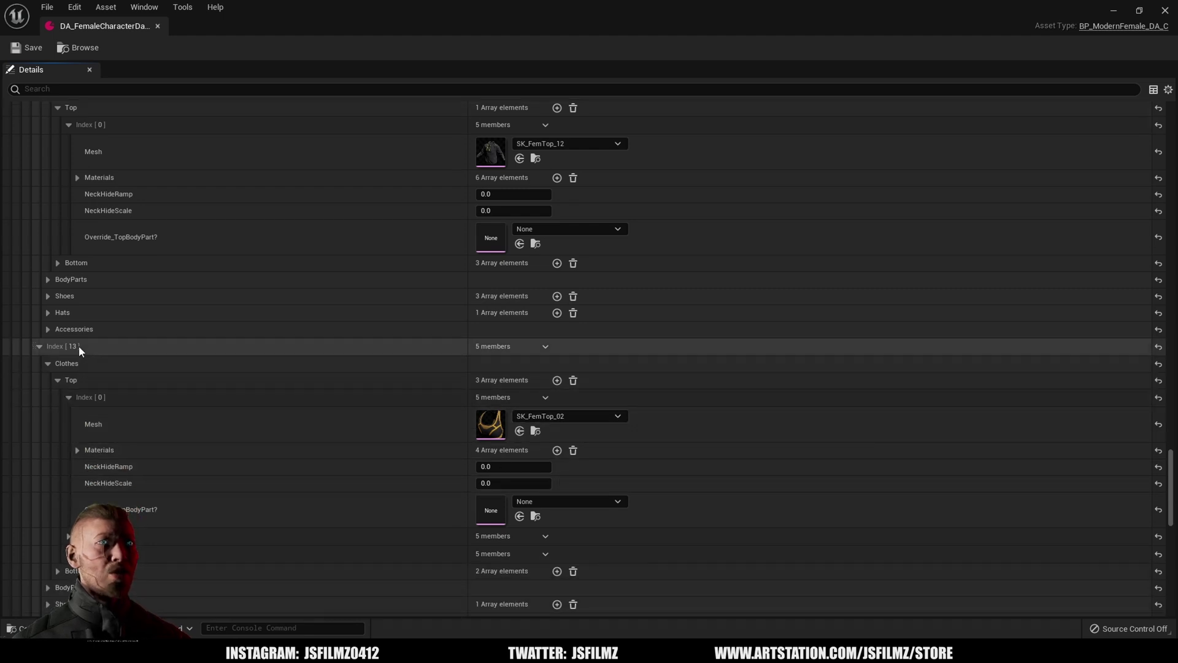
Close the female character data asset and set the selected female character's outfit index to 13.
click(1167, 9)
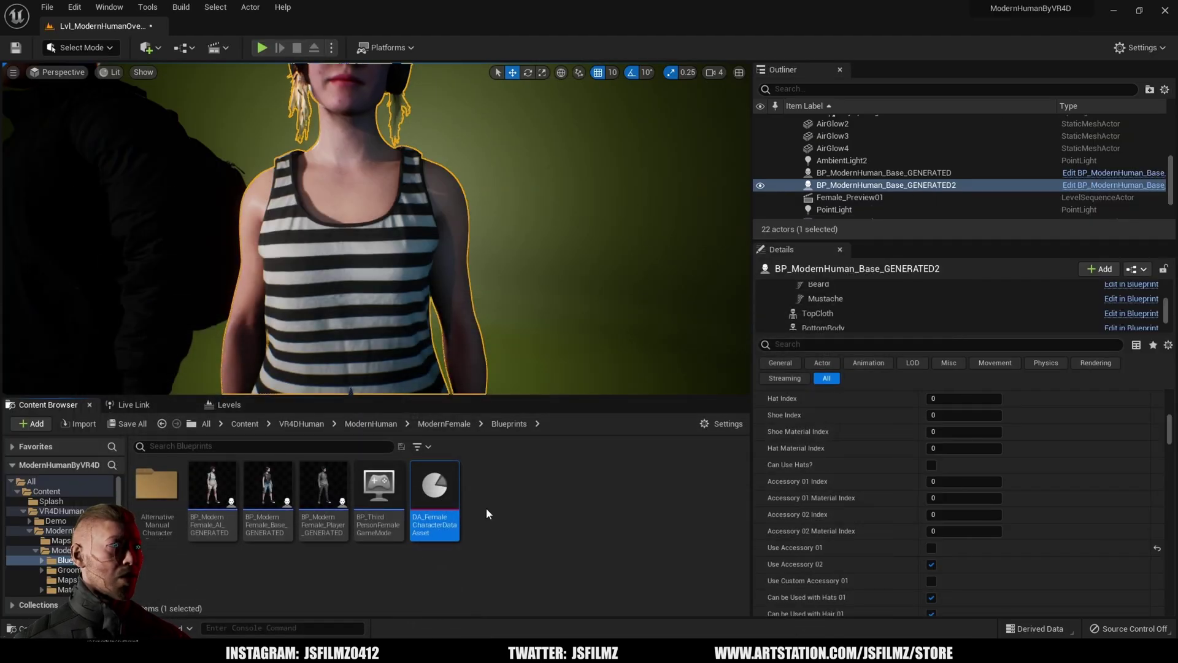
scroll(946, 491, up, 6)
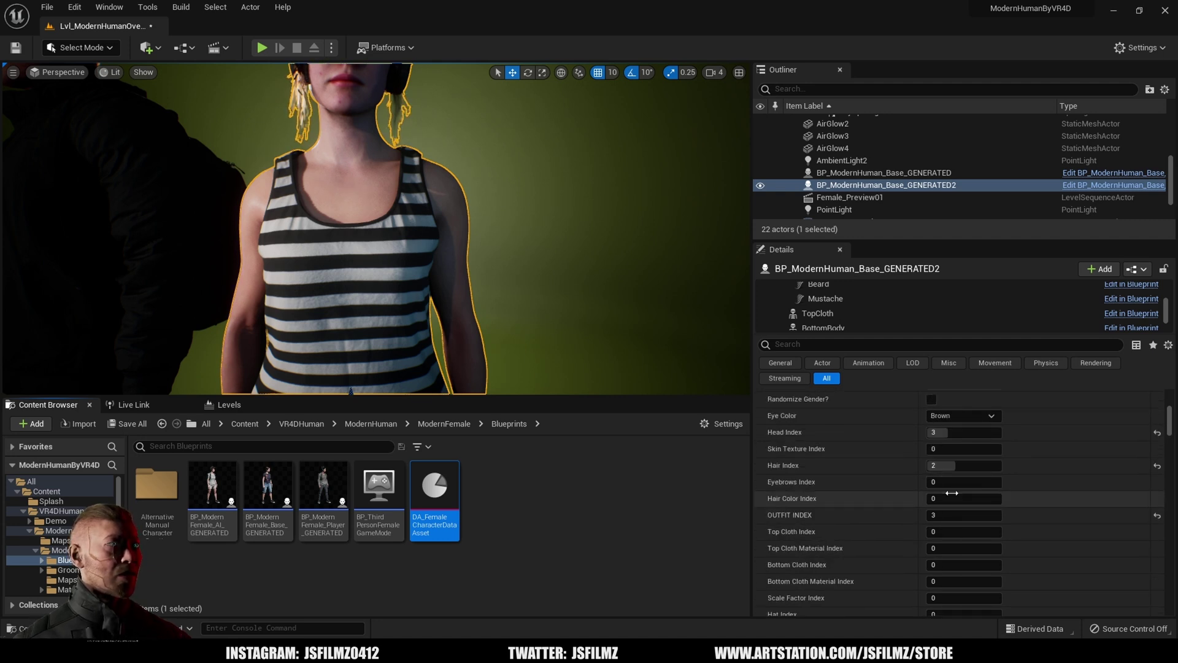
click(958, 535)
text(13)
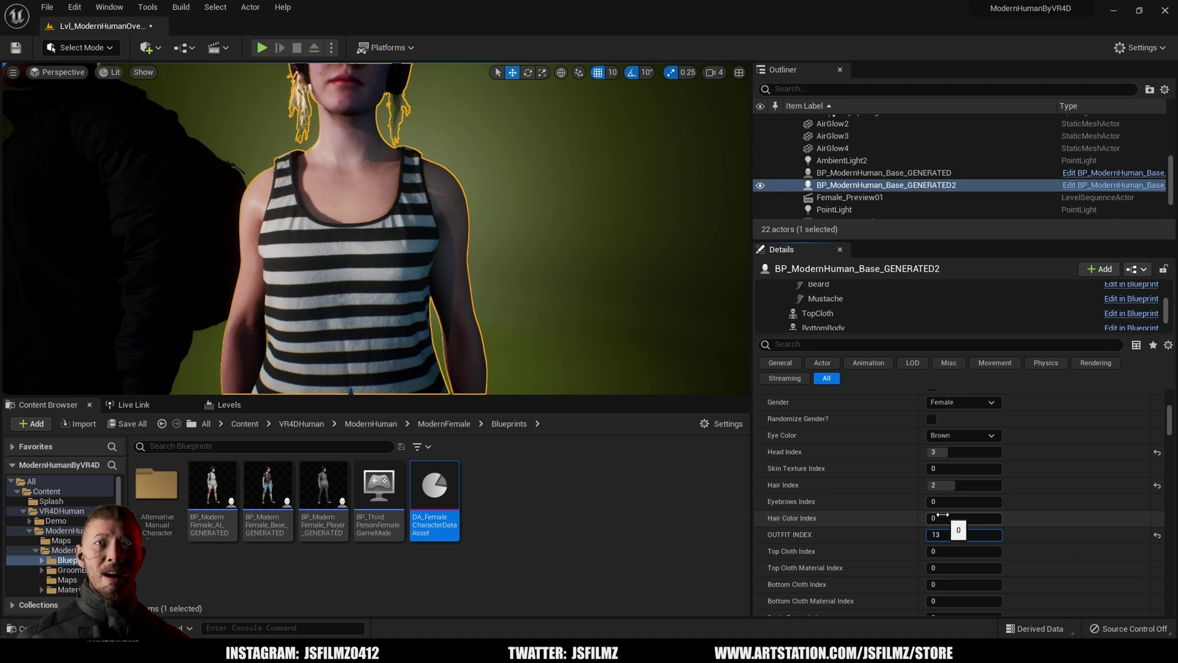
key(Return)
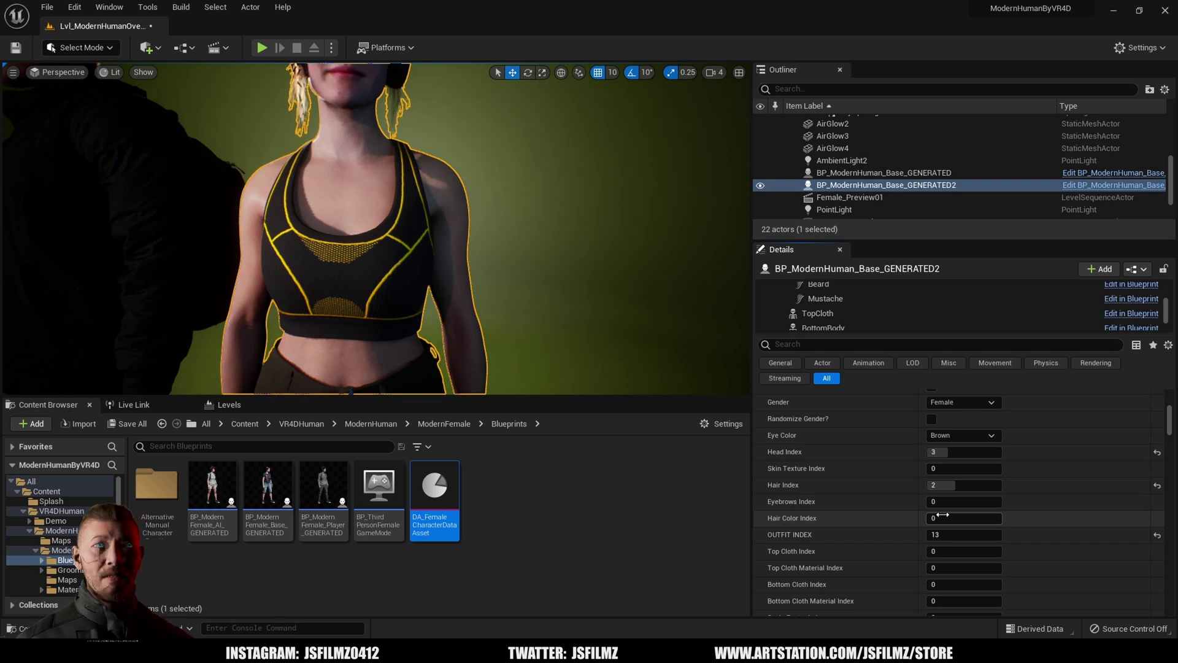
Examine the female character's outfit up close in the fullscreen viewport.
right_drag(463, 264, 420, 263)
key(F11)
alt+drag(702, 326, 639, 333)
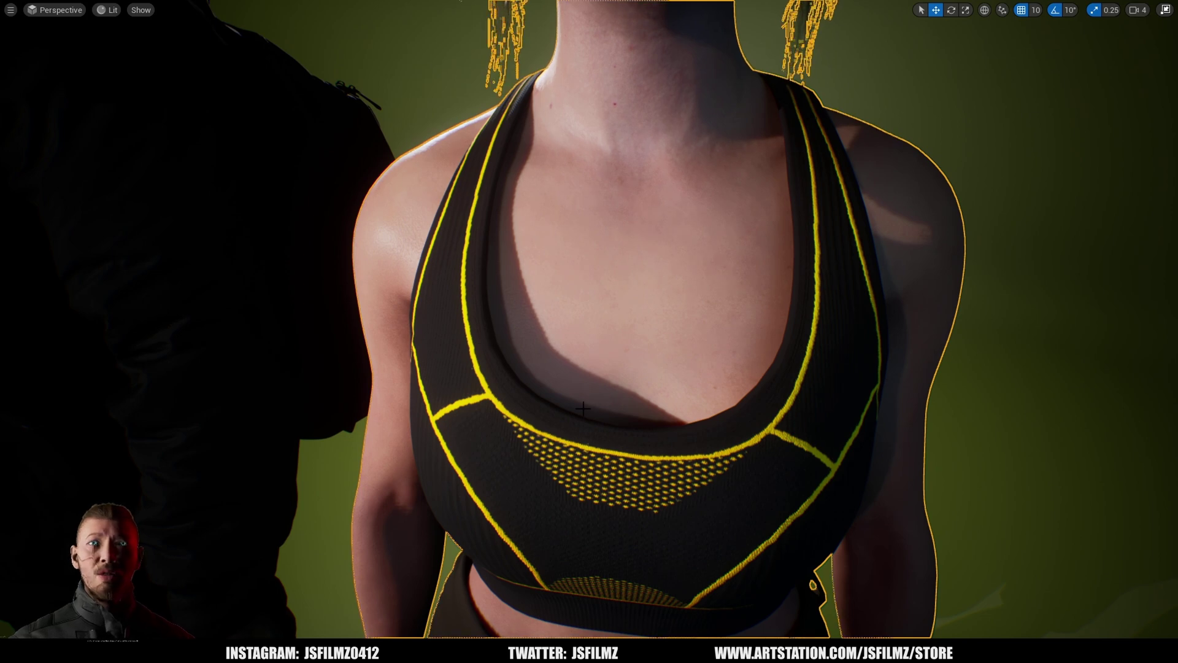
right_drag(583, 408, 651, 429)
drag(527, 546, 509, 545)
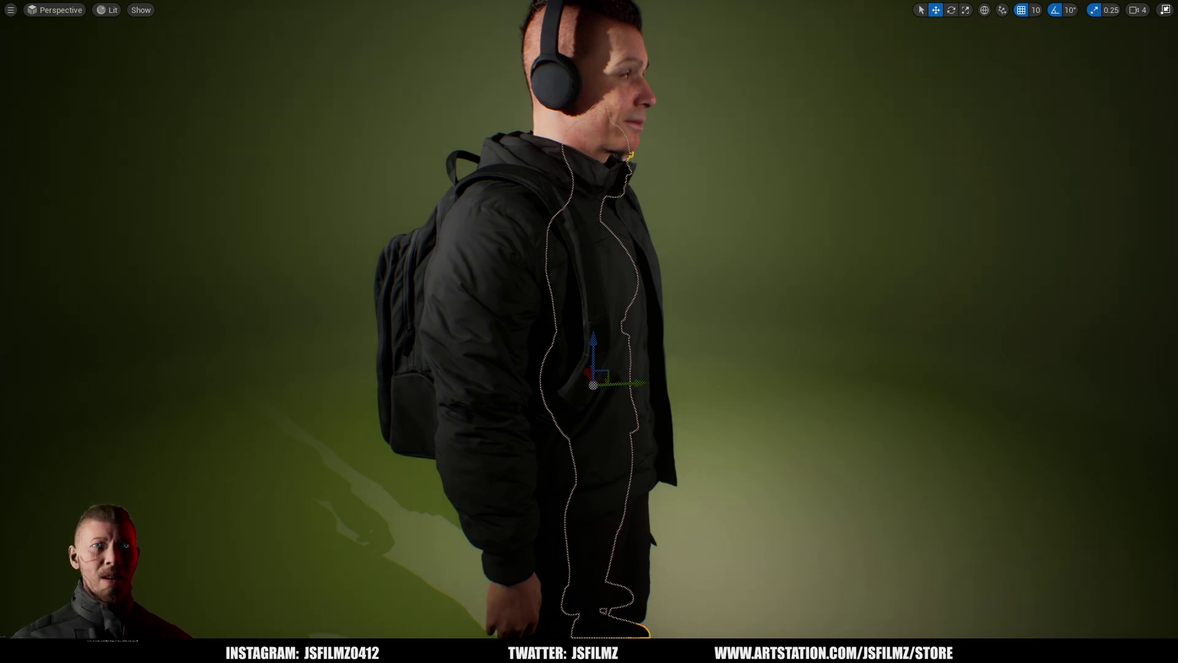
Hide the editor overlays with game view and examine the male and female characters together from the front.
key(a)
right_drag(510, 368, 498, 395)
key(g)
key(w)
key(d)
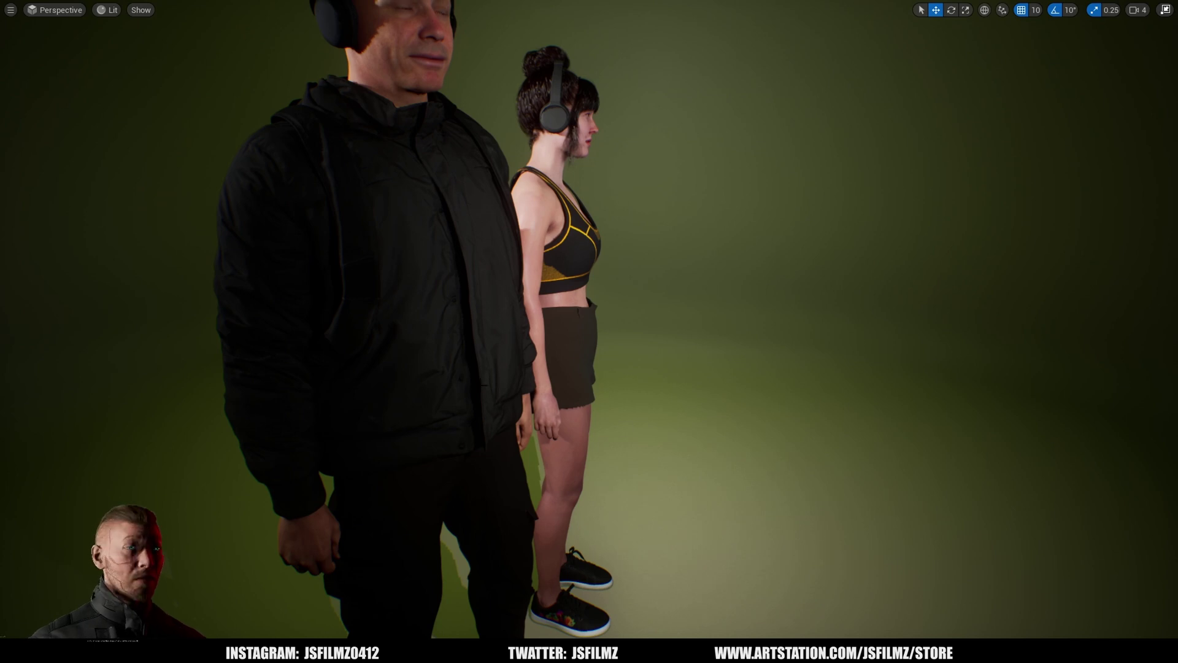
key(s)
key(d)
right_drag(481, 385, 601, 372)
key(w)
key(s)
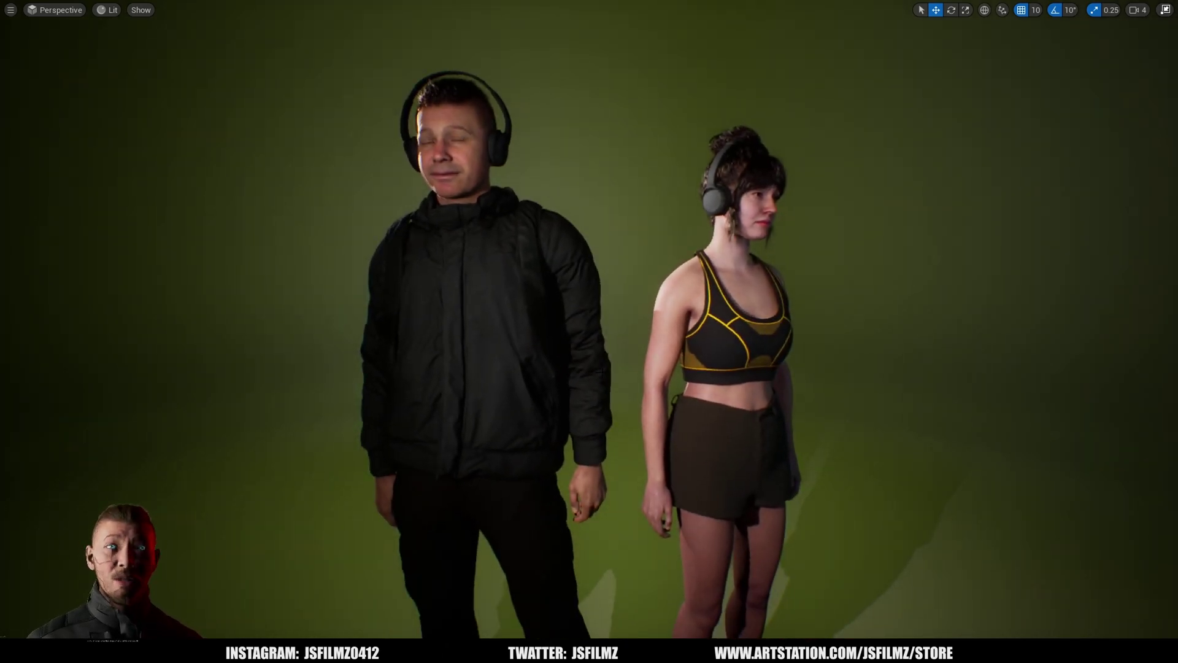